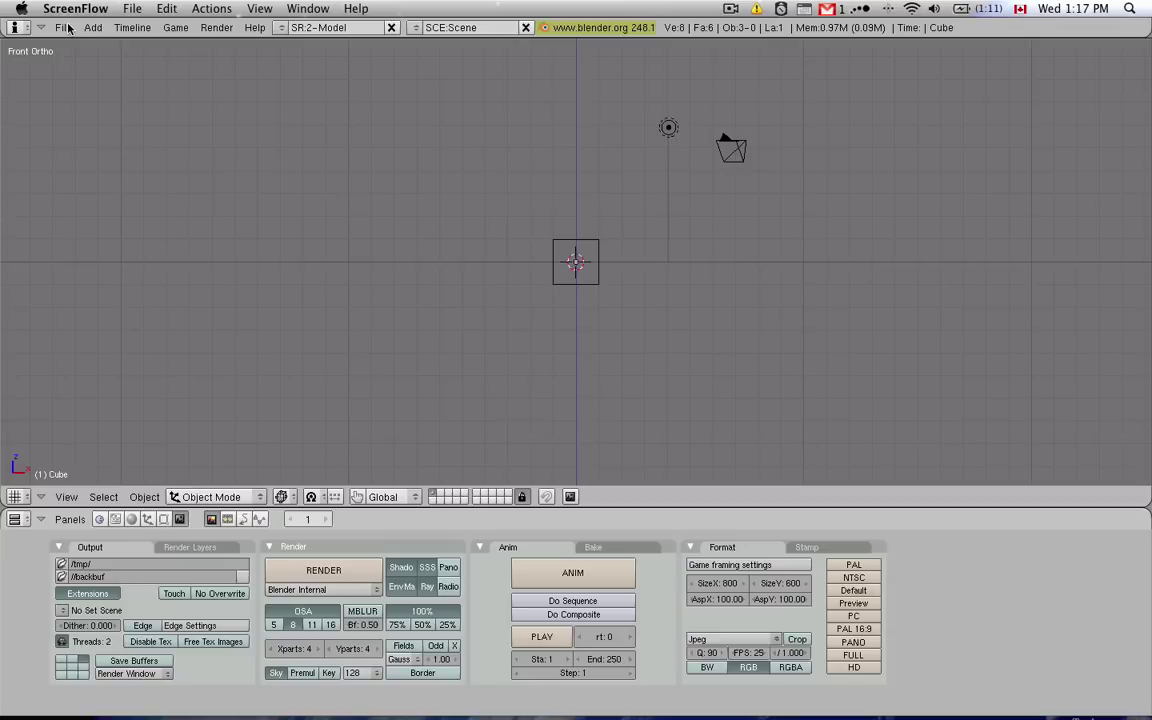
Import ERJ140.obj from the X-Plane Non-Beta/ERJ140 folder as an X-Plane Object (.obj).
{"action": "left_click", "coordinate": [64, 29]}
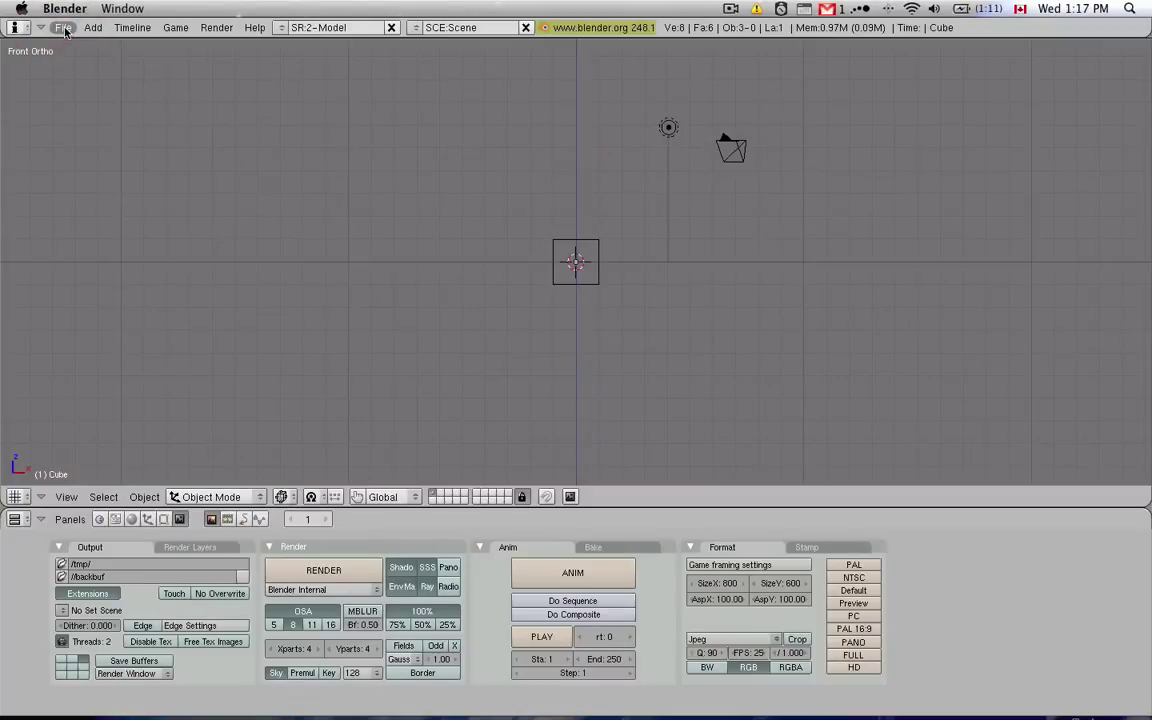
{"action": "left_click", "coordinate": [64, 29]}
{"action": "mouse_move", "coordinate": [52, 303]}
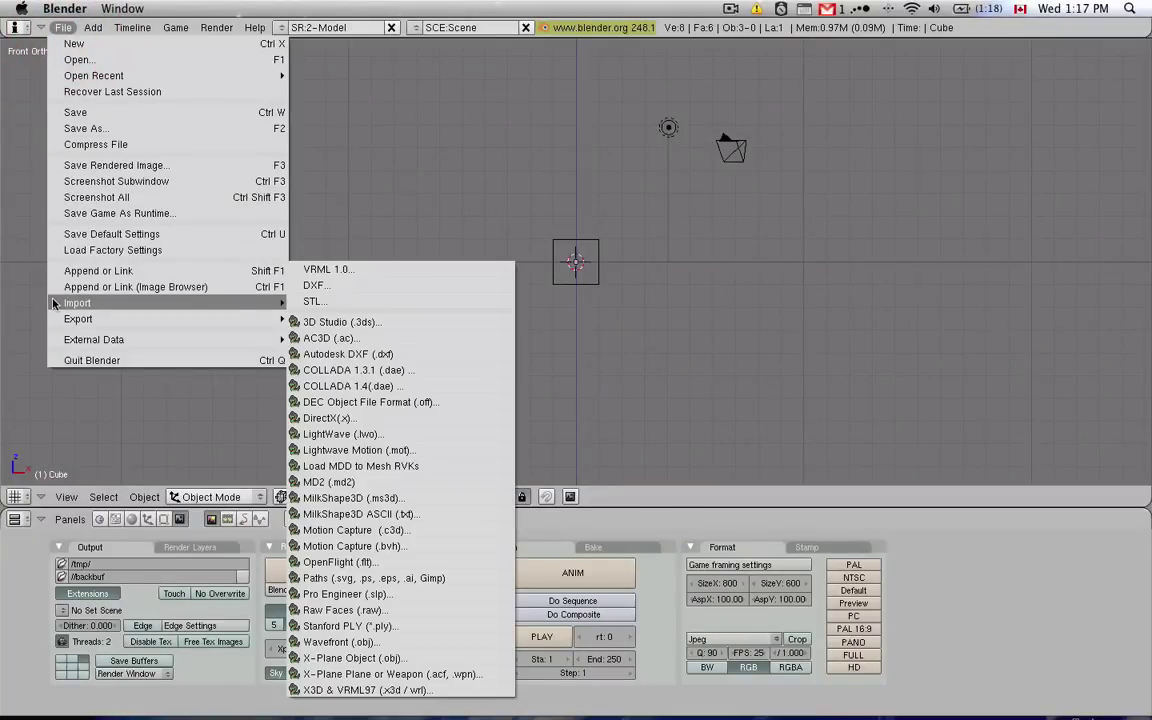
{"action": "left_click", "coordinate": [404, 659]}
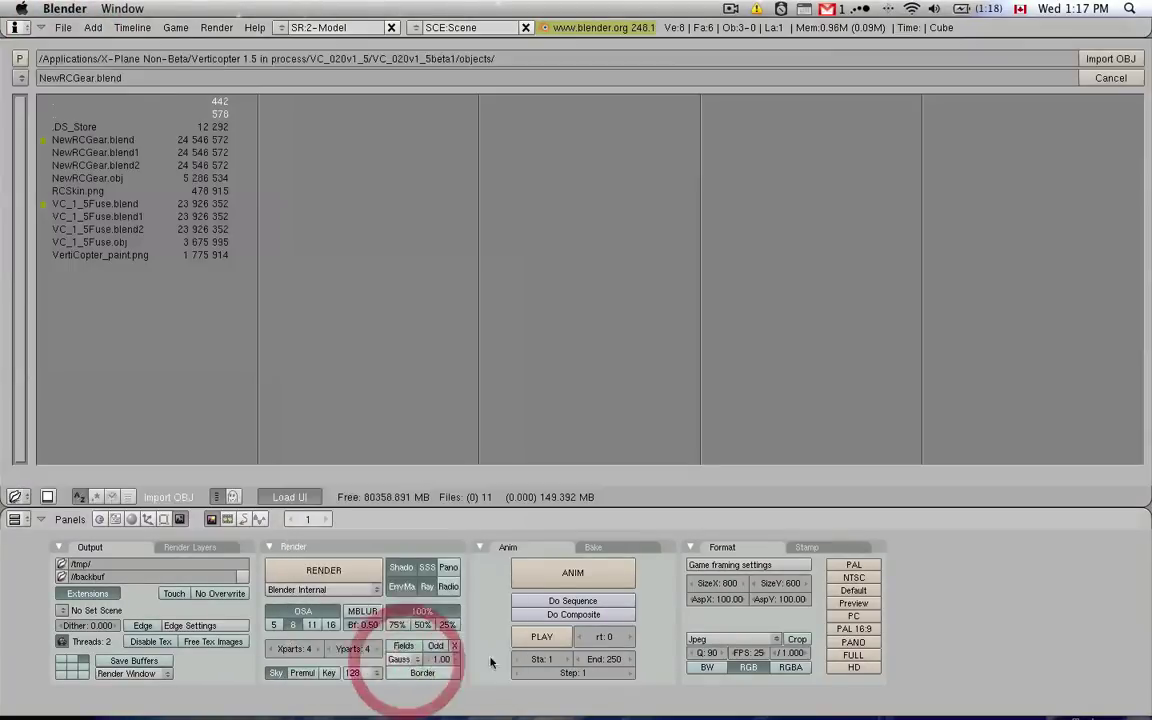
{"action": "left_click", "coordinate": [19, 60]}
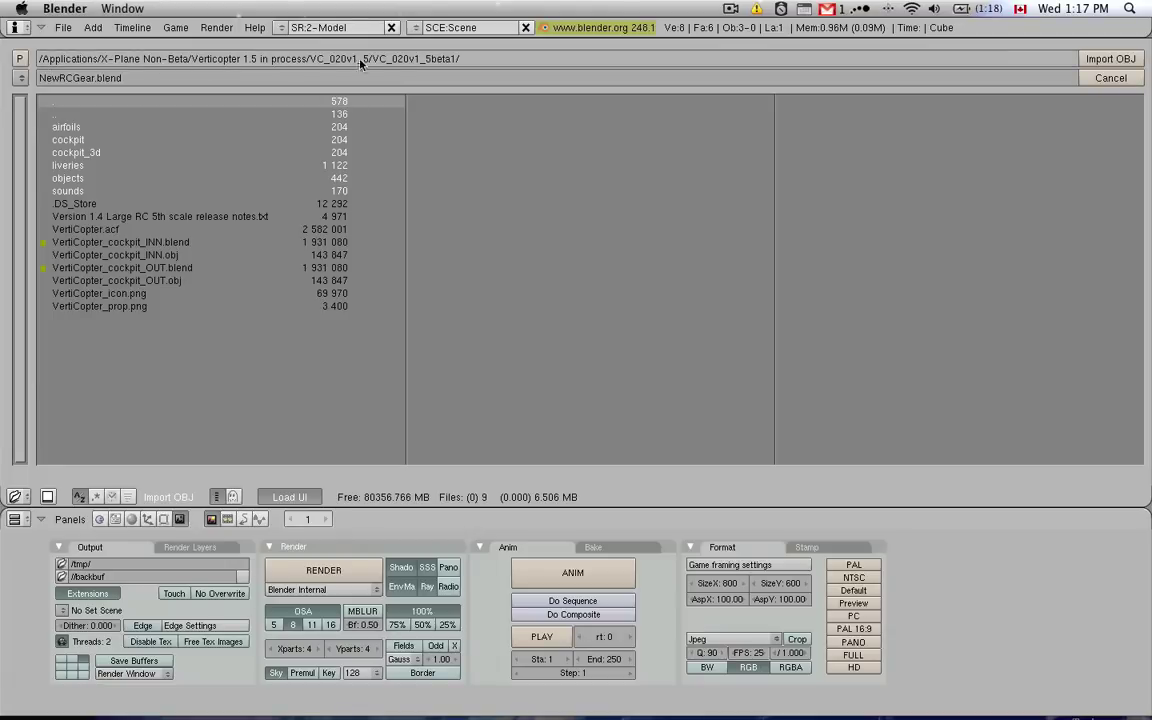
{"action": "left_click", "coordinate": [19, 60]}
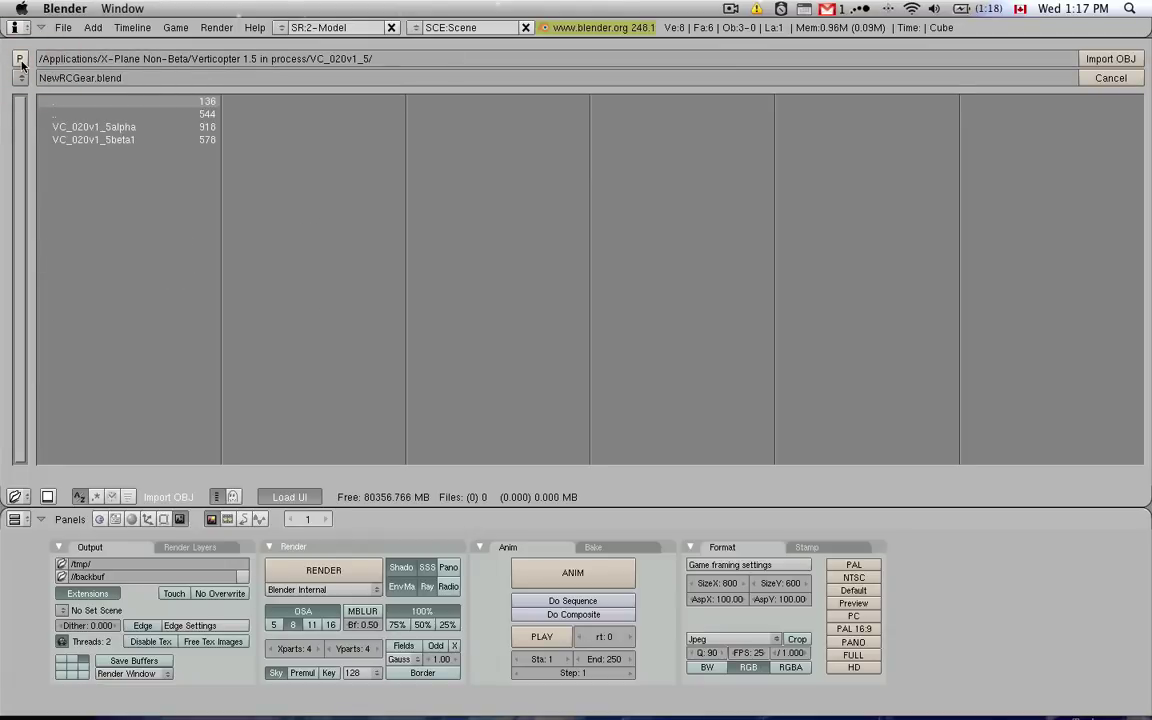
{"action": "left_click", "coordinate": [20, 61]}
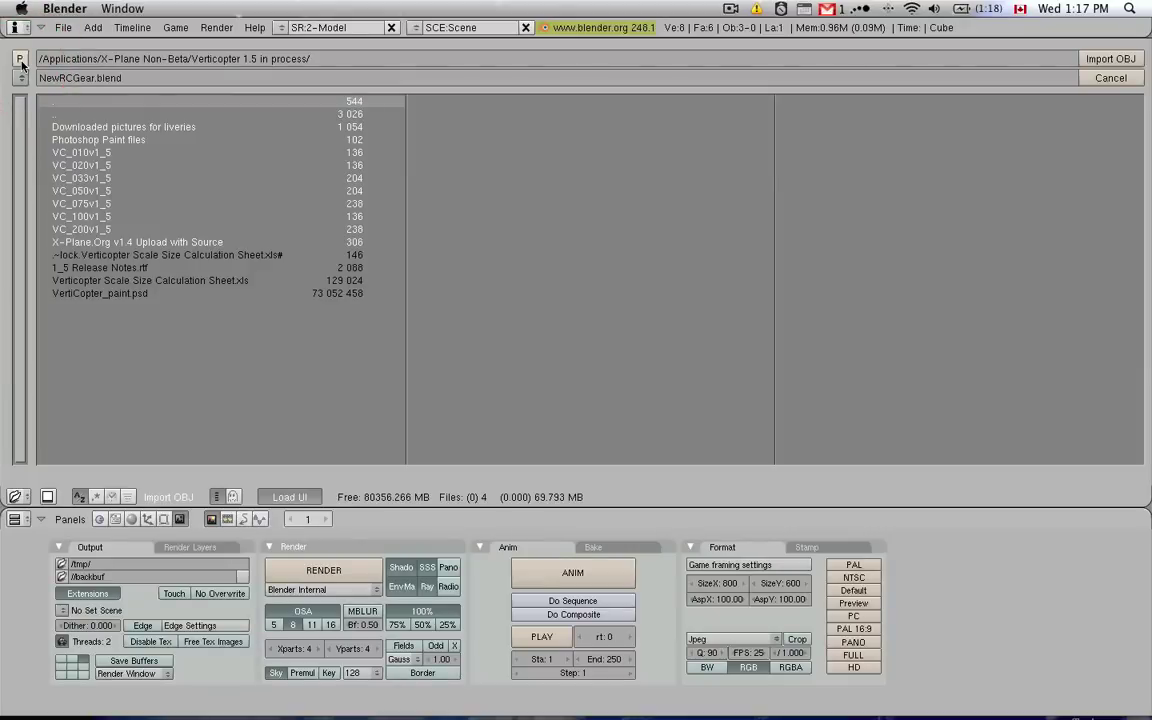
{"action": "left_click", "coordinate": [20, 61]}
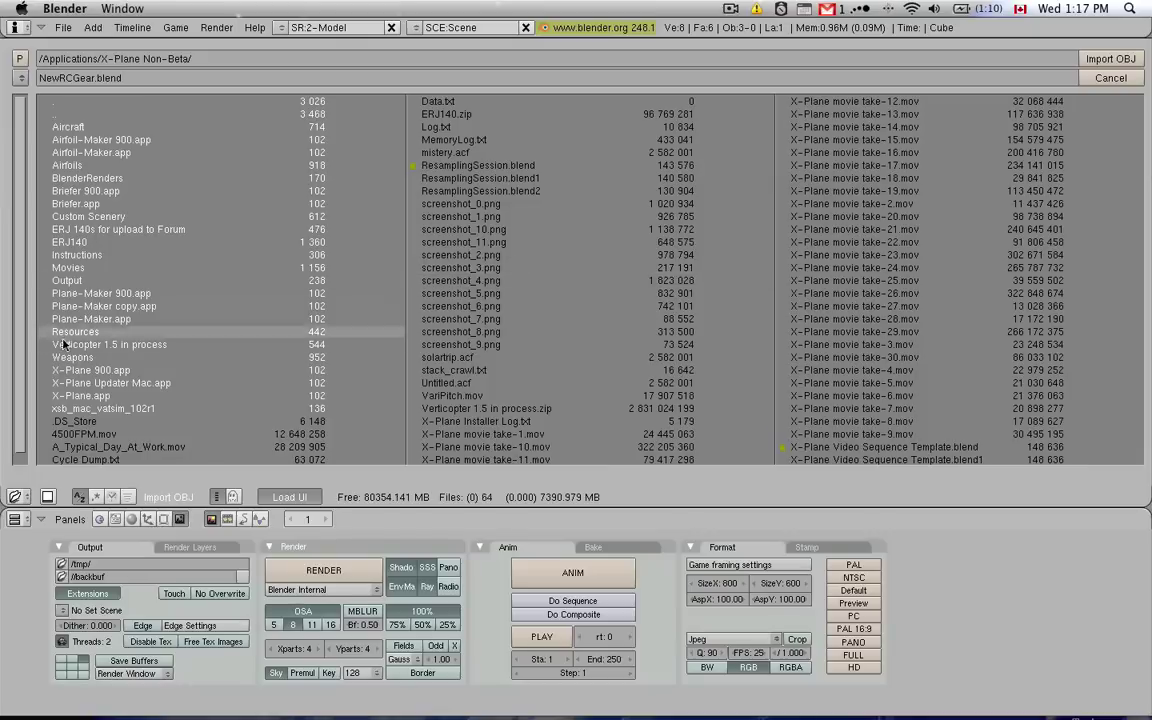
{"action": "left_click", "coordinate": [109, 246]}
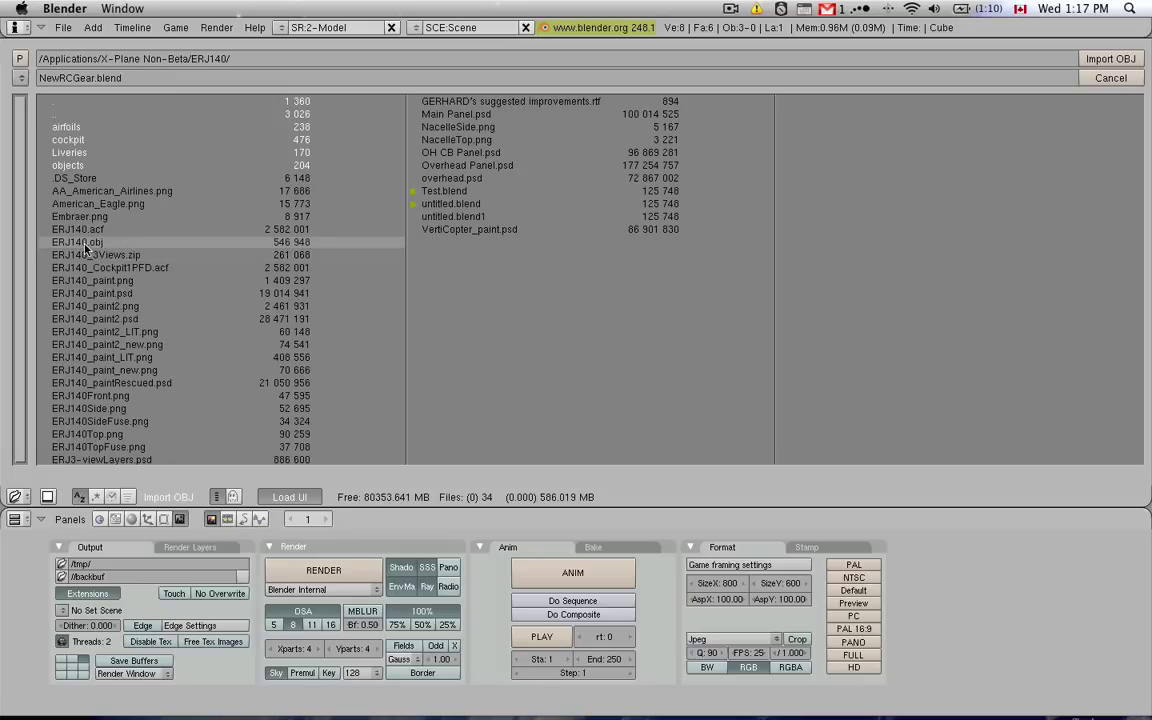
{"action": "left_click", "coordinate": [84, 246]}
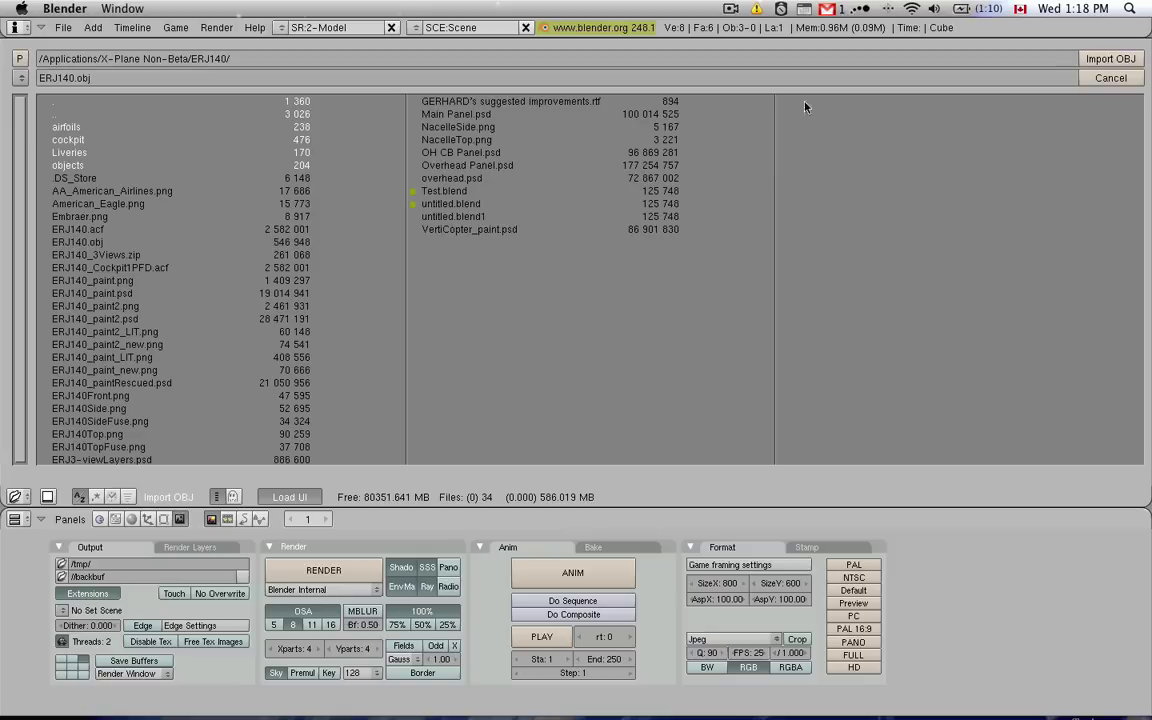
{"action": "double_click", "coordinate": [81, 243]}
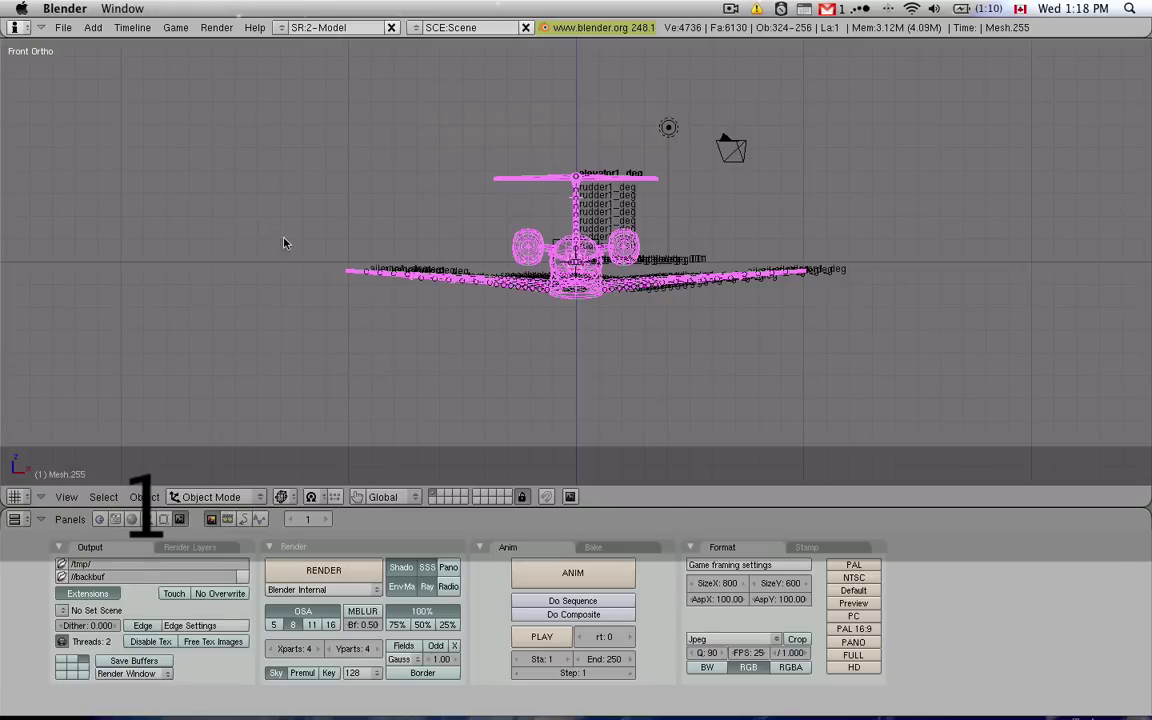
Inspect the aircraft from the right side, selecting the fuselage and each small antenna along its roof in turn.
{"action": "key", "text": "KP_3"}
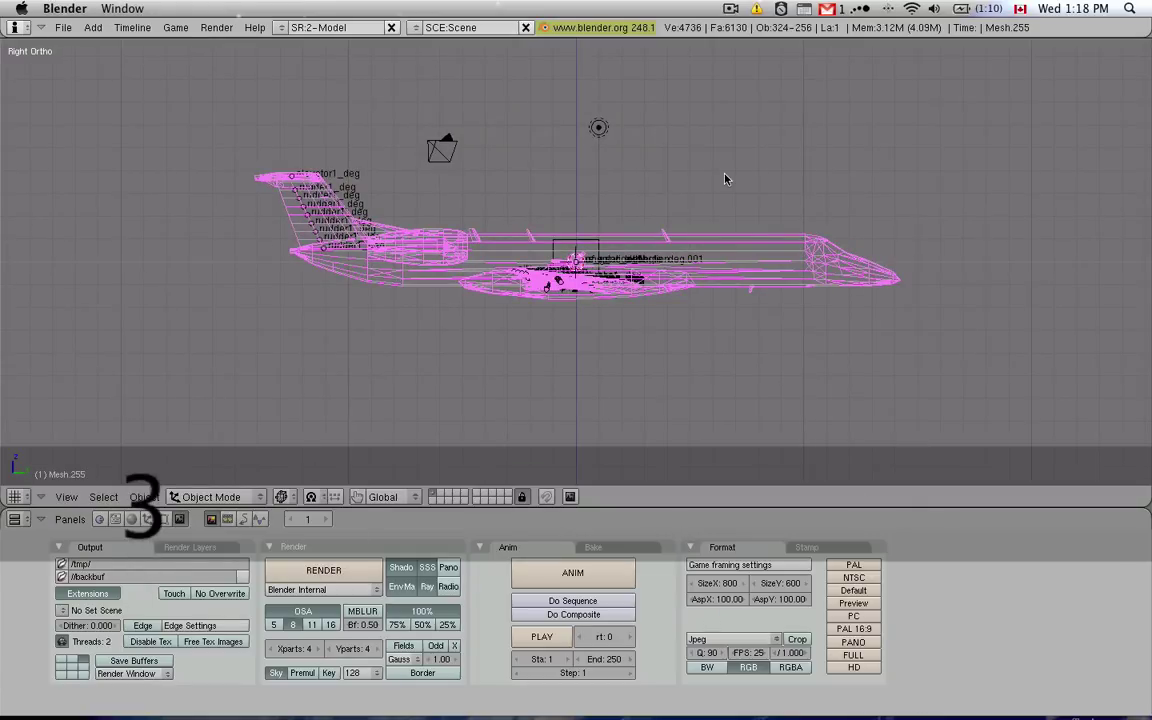
{"action": "key", "text": "KP_1"}
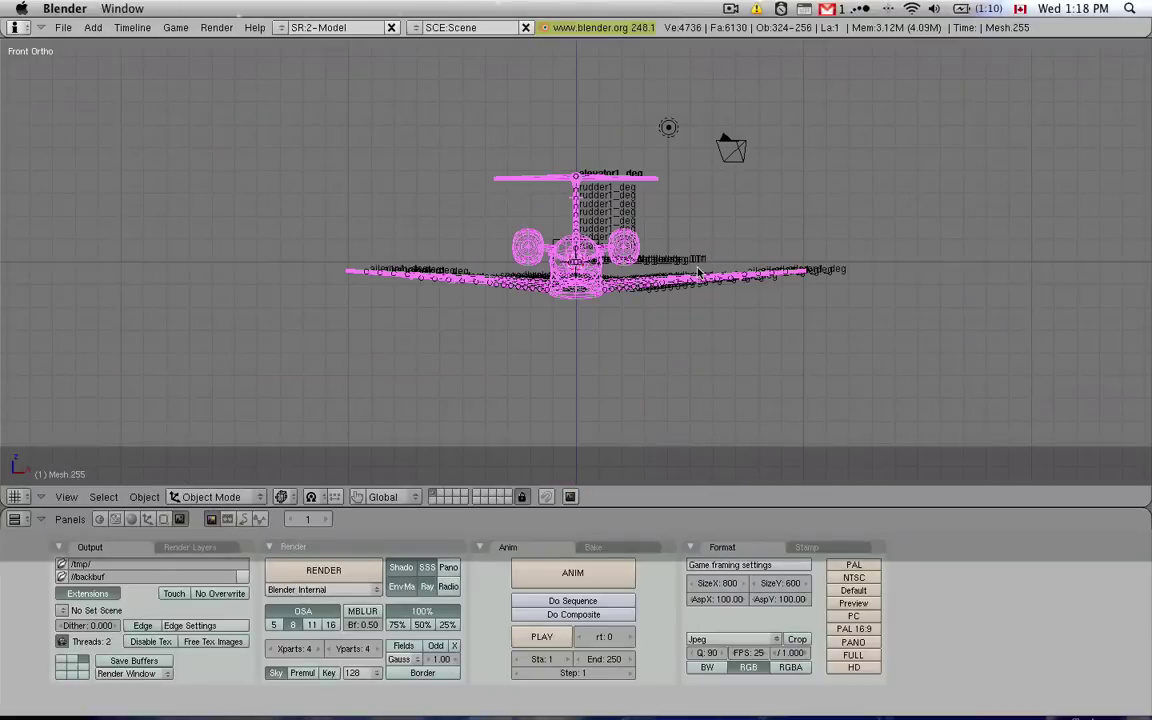
{"action": "key", "text": "KP_3"}
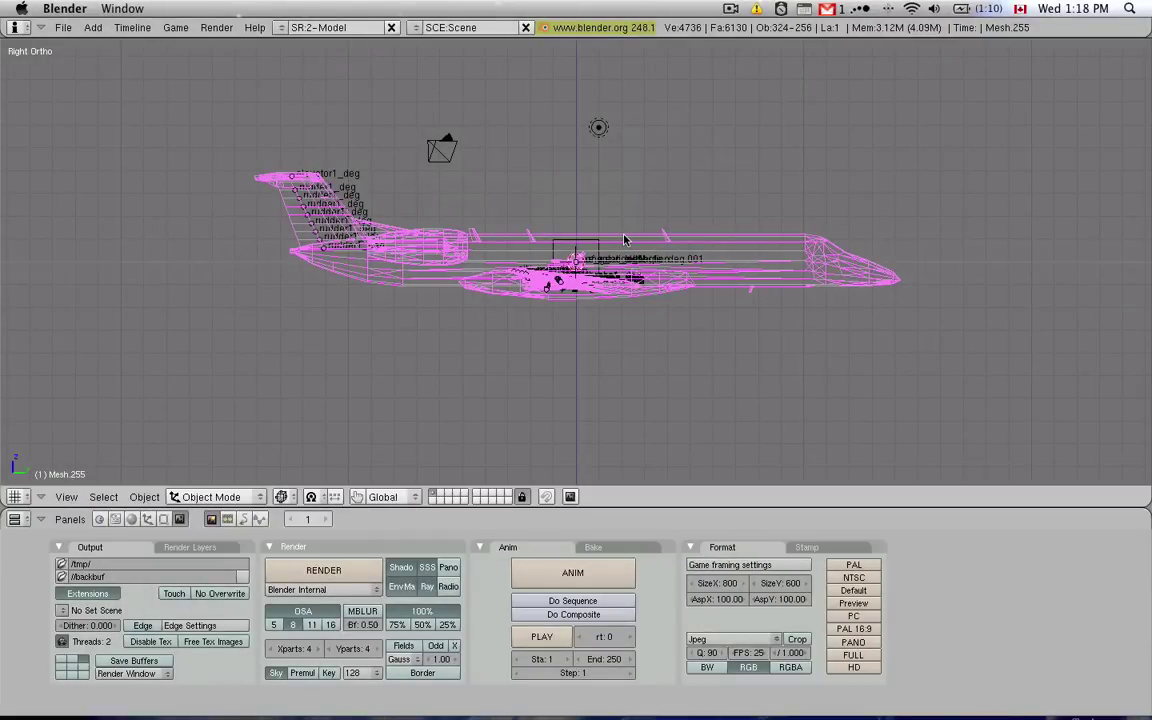
{"action": "right_click", "coordinate": [624, 240]}
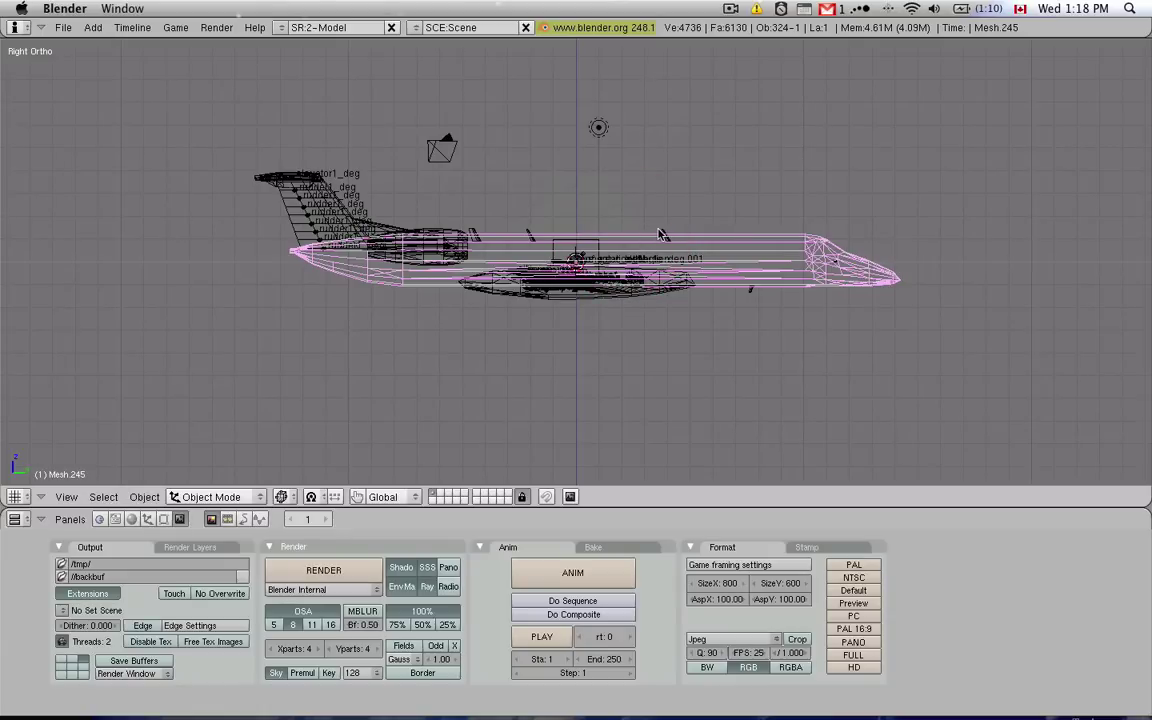
{"action": "right_click", "coordinate": [660, 232]}
{"action": "scroll", "coordinate": [636, 244], "scroll_direction": "up", "scroll_amount": 8}
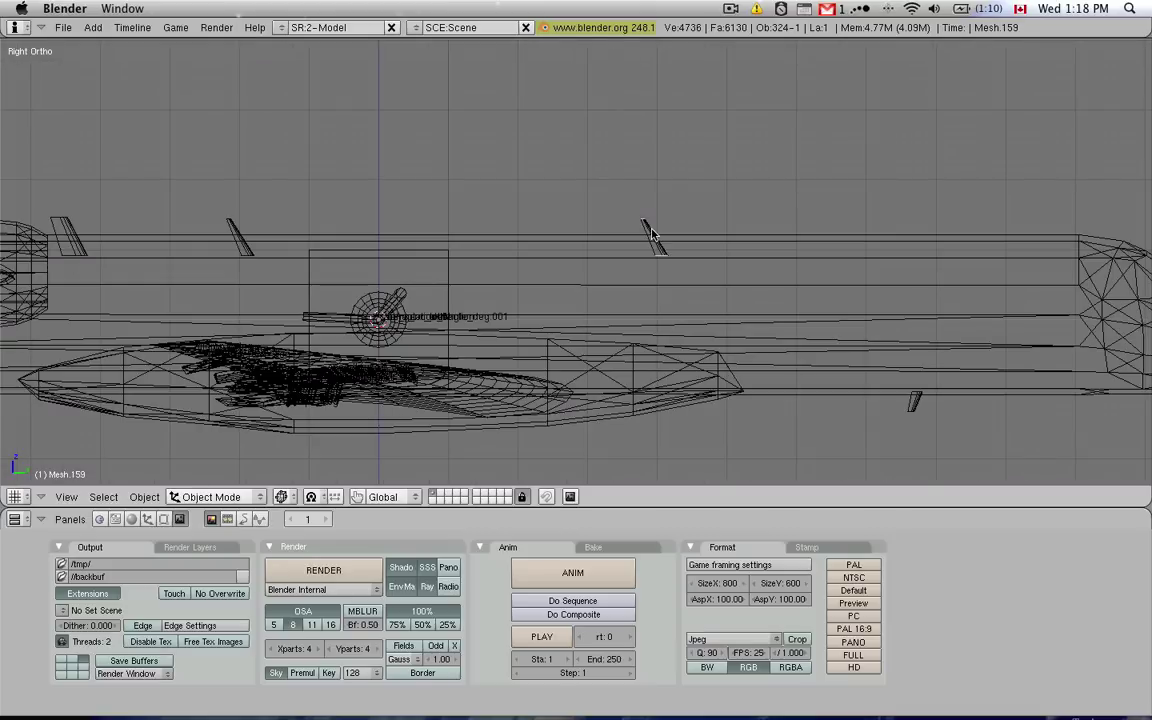
{"action": "right_click", "coordinate": [651, 234]}
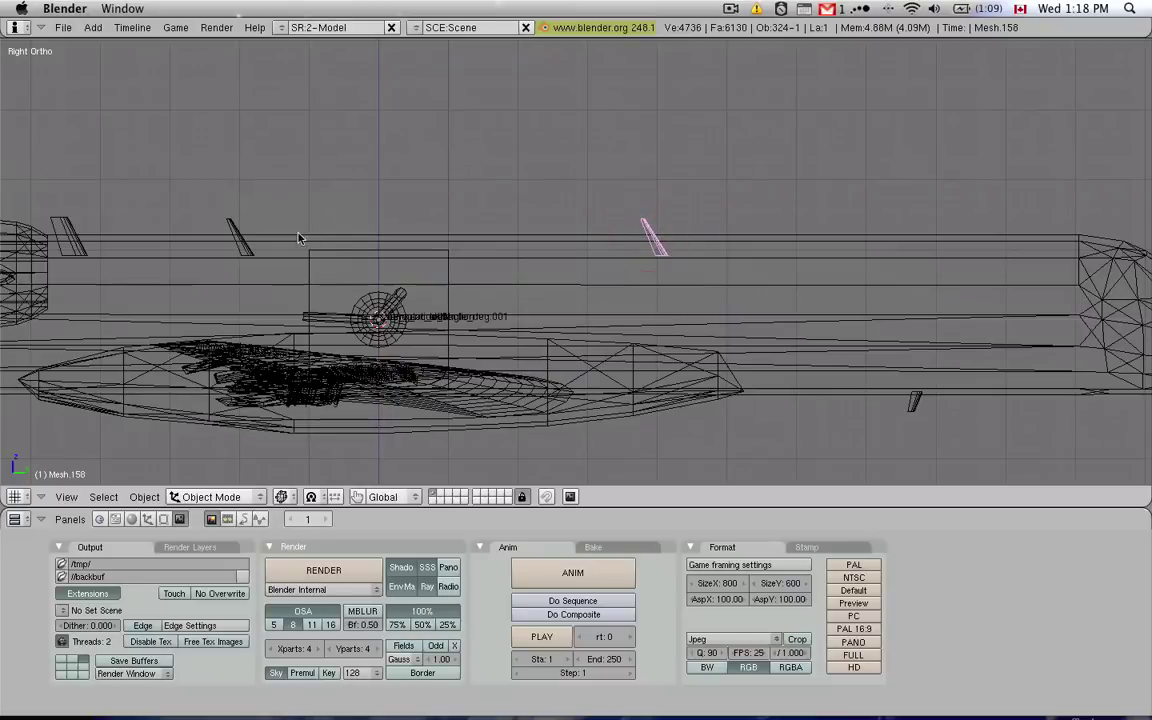
{"action": "scroll", "coordinate": [346, 250], "scroll_direction": "down", "scroll_amount": 2}
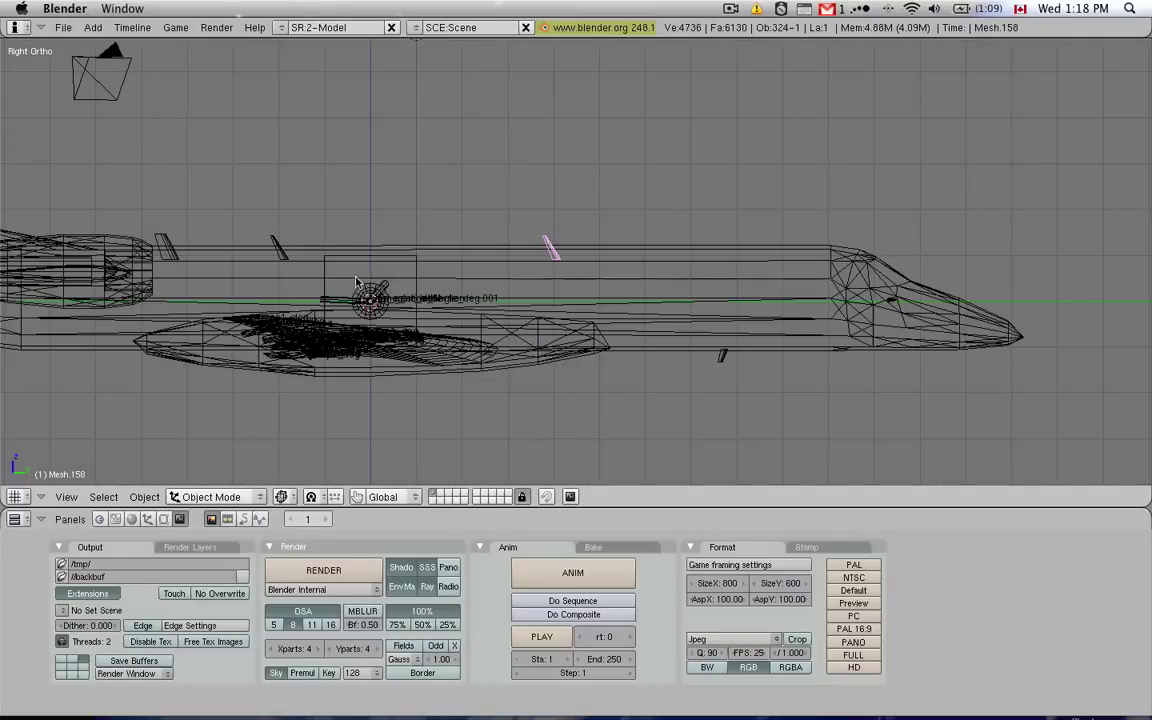
{"action": "right_click", "coordinate": [276, 247]}
{"action": "right_click", "coordinate": [276, 247]}
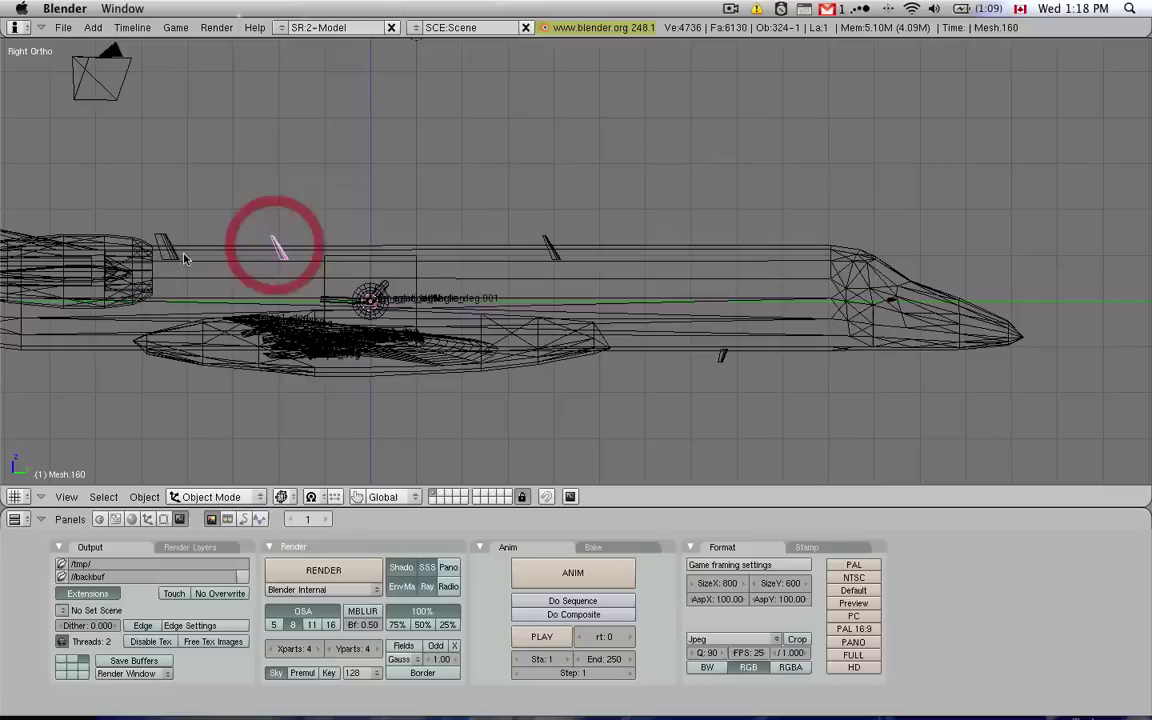
{"action": "right_click", "coordinate": [165, 246]}
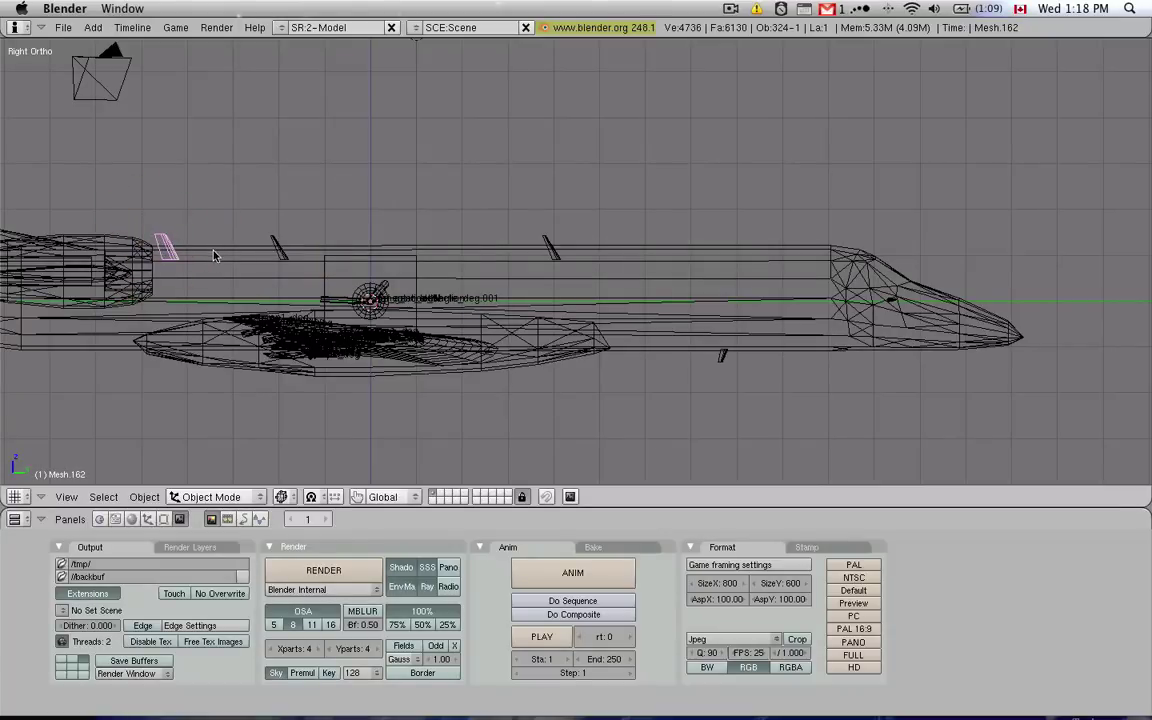
Select the rear engine nacelle, and switch the selection to the small cone inside its intake.
{"action": "middle_click_drag", "start_coordinate": [108, 262], "coordinate": [326, 268], "text": "shift"}
{"action": "scroll", "coordinate": [329, 287], "scroll_direction": "down", "scroll_amount": 2}
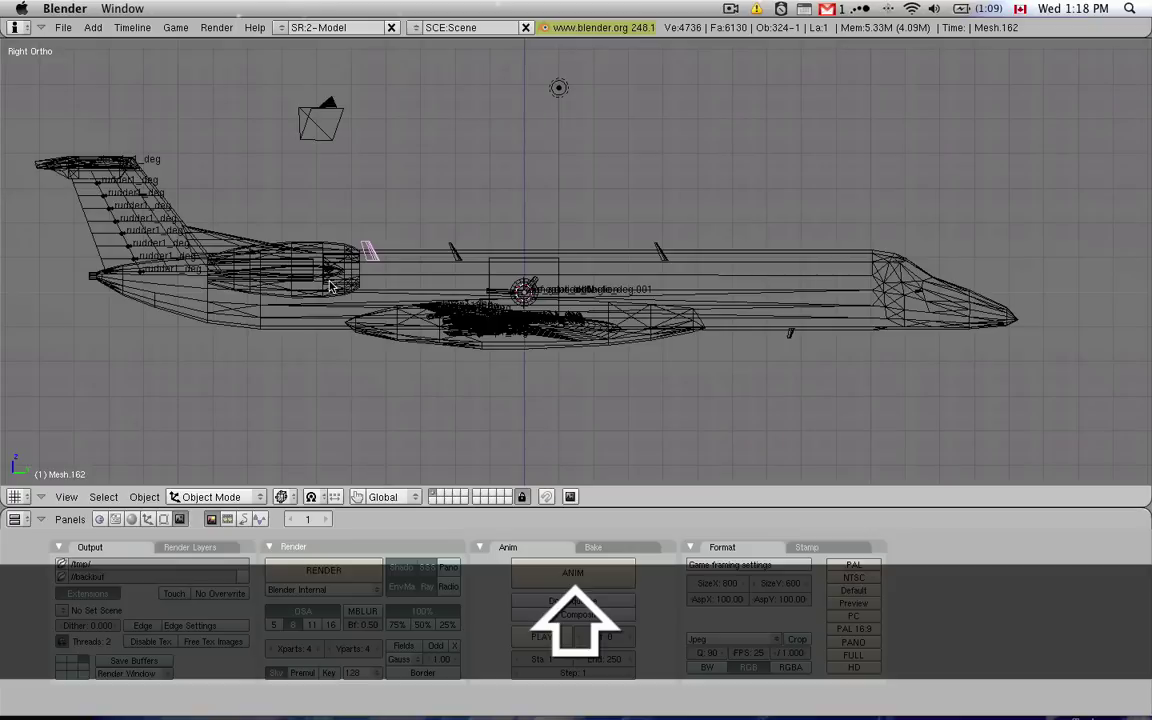
{"action": "right_click", "coordinate": [323, 284]}
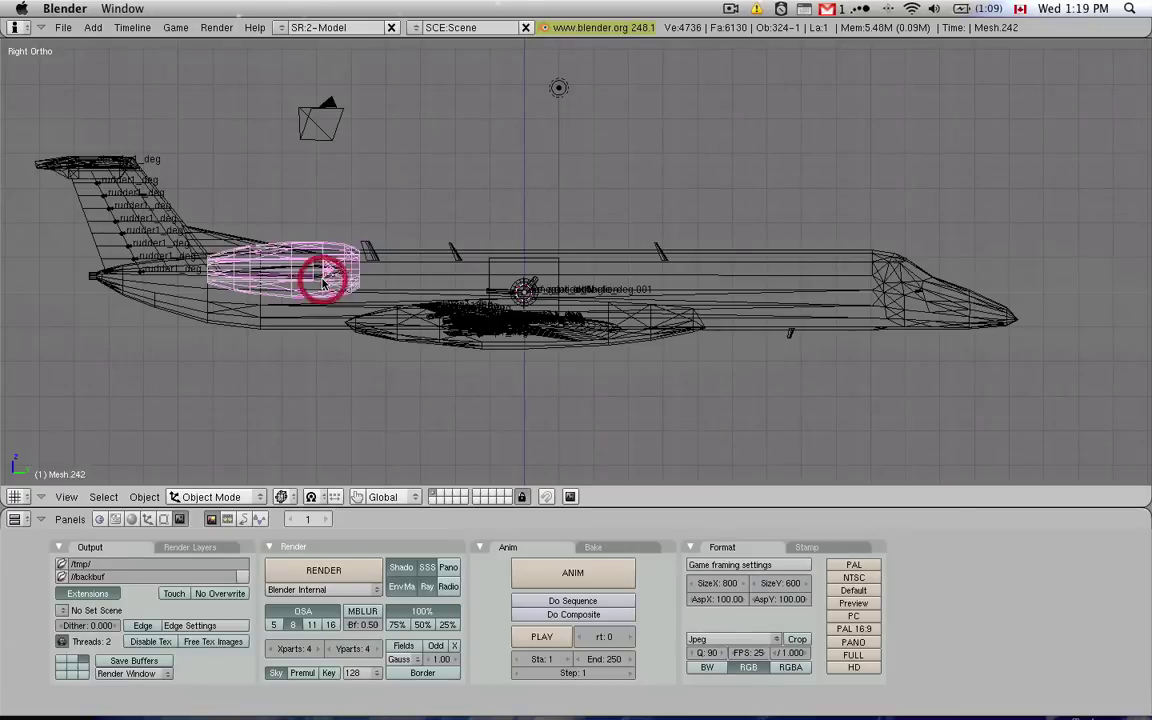
{"action": "right_click", "coordinate": [323, 284]}
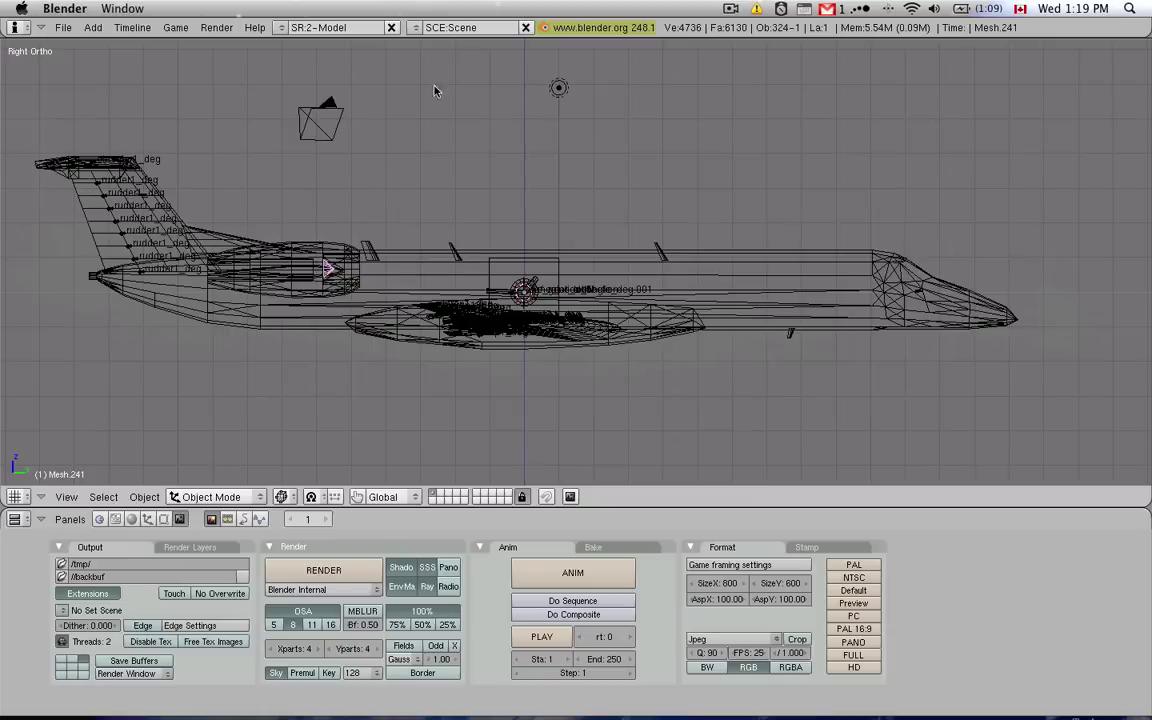
Set the user preferences to select with Left Mouse, and test the setting on the fuselage and the forward roof antenna.
{"action": "left_click_drag", "start_coordinate": [461, 37], "coordinate": [465, 275]}
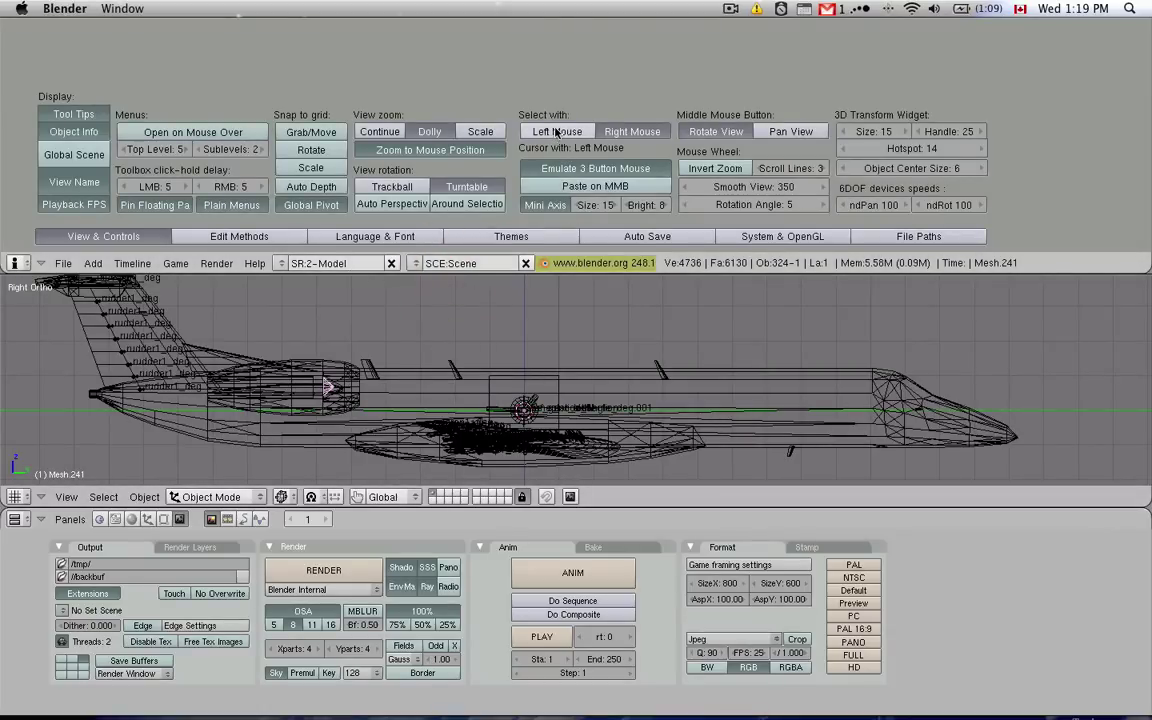
{"action": "left_click", "coordinate": [556, 131]}
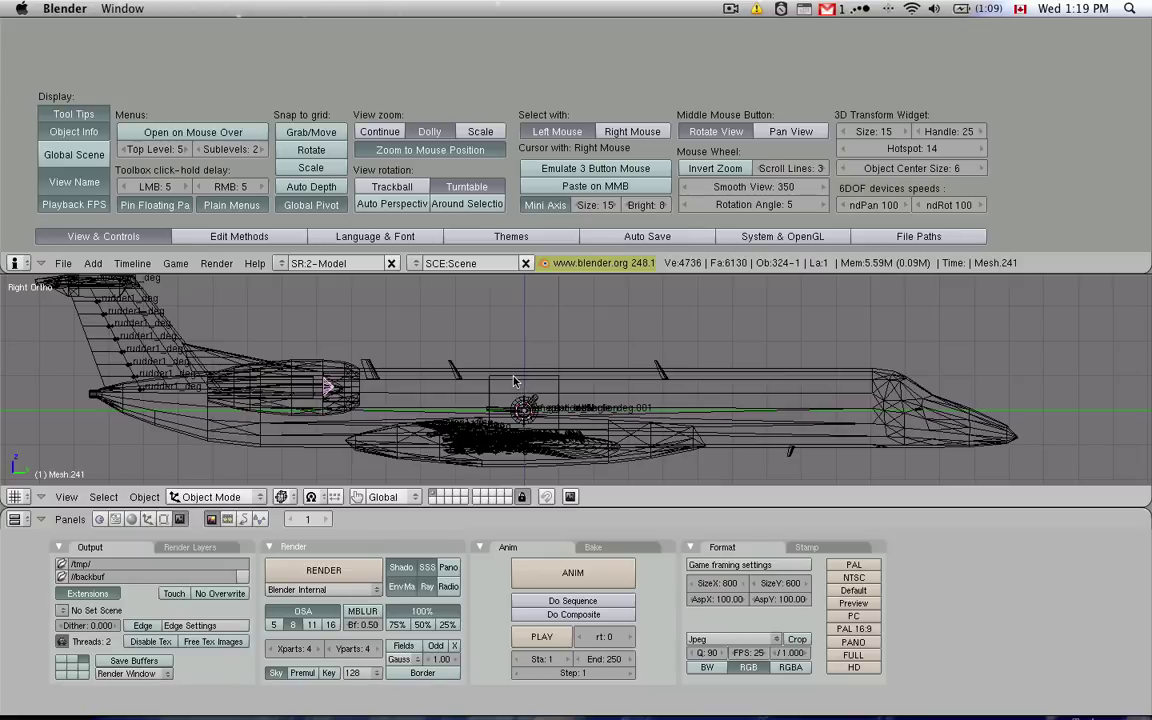
{"action": "left_click", "coordinate": [514, 376]}
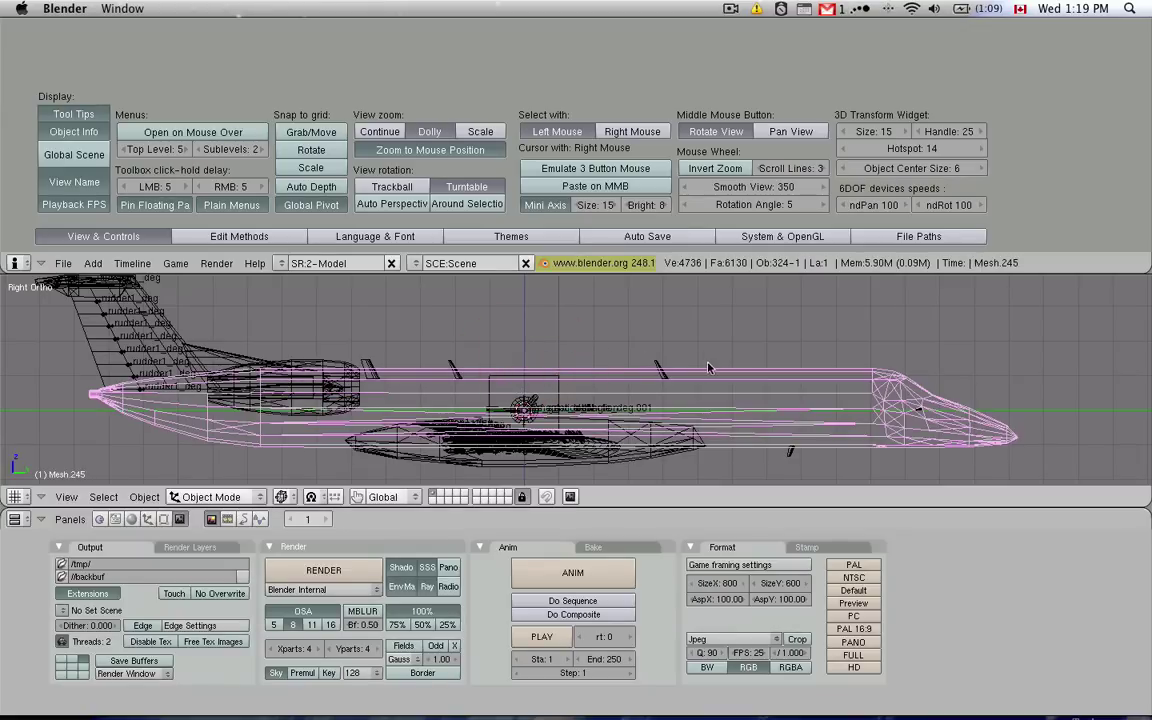
{"action": "left_click", "coordinate": [658, 369]}
Try placing the 3D cursor at several spots above the fuselage, and return it near the aircraft's centre.
{"action": "right_click", "coordinate": [531, 308]}
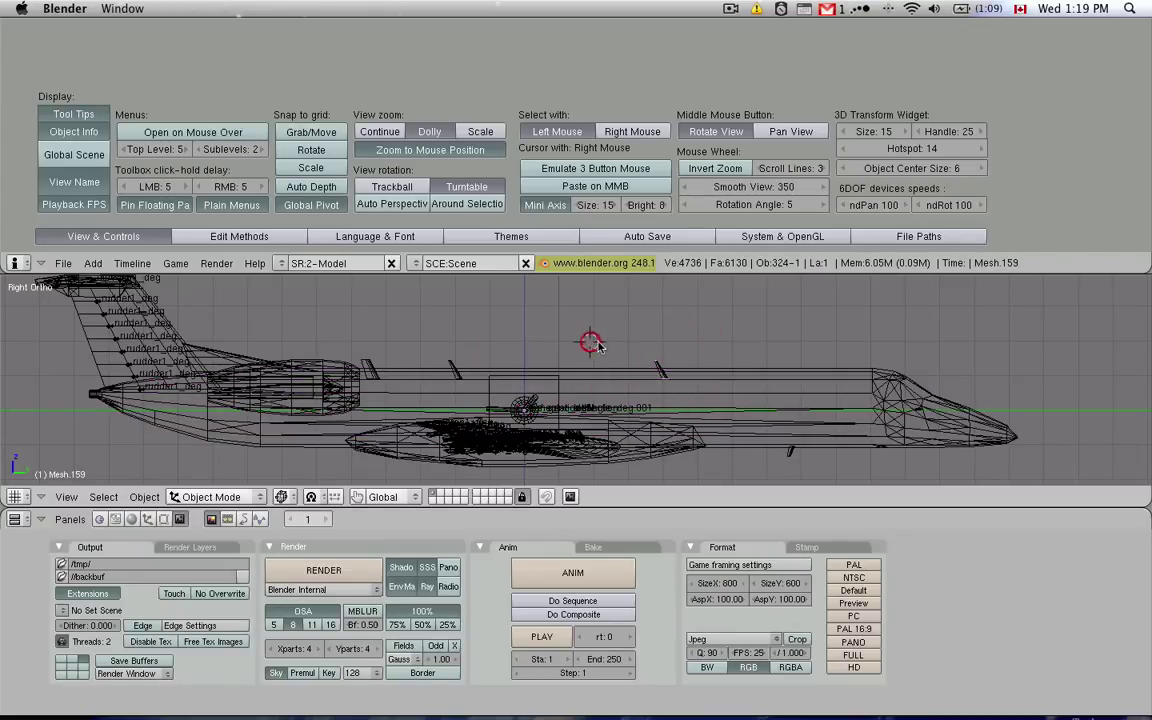
{"action": "right_click", "coordinate": [750, 343]}
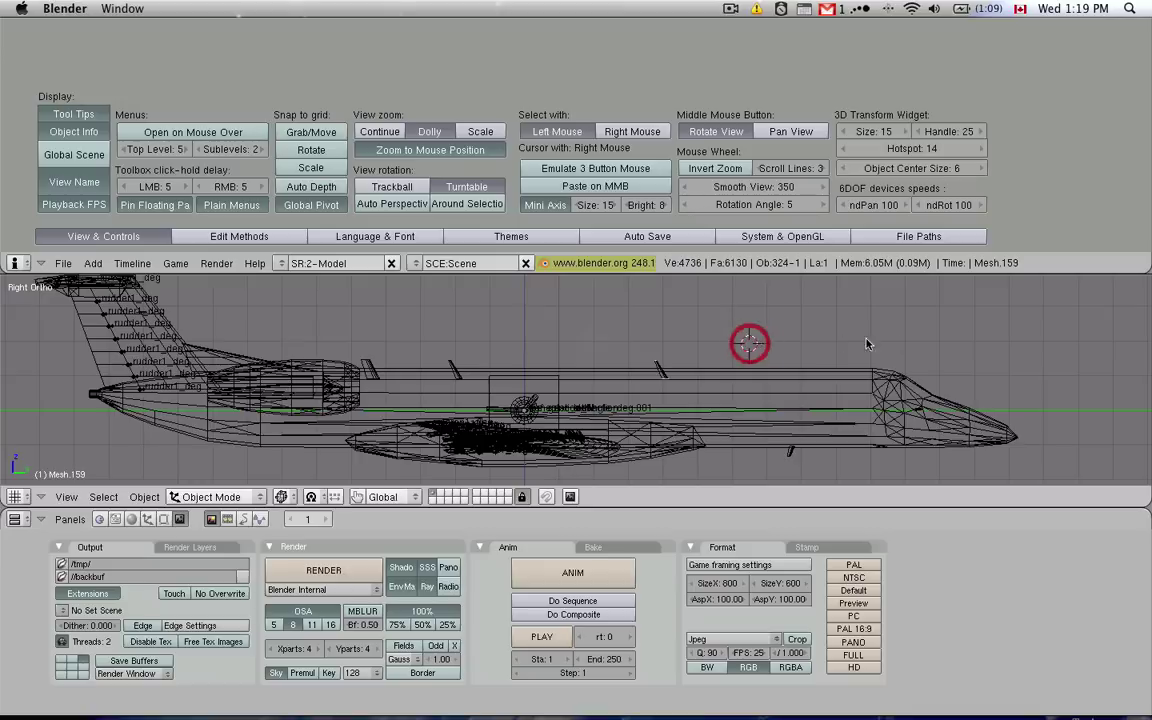
{"action": "right_click", "coordinate": [518, 405]}
Set selection back to Right Mouse, hide the user preferences, and select the fuselage.
{"action": "left_click", "coordinate": [630, 132]}
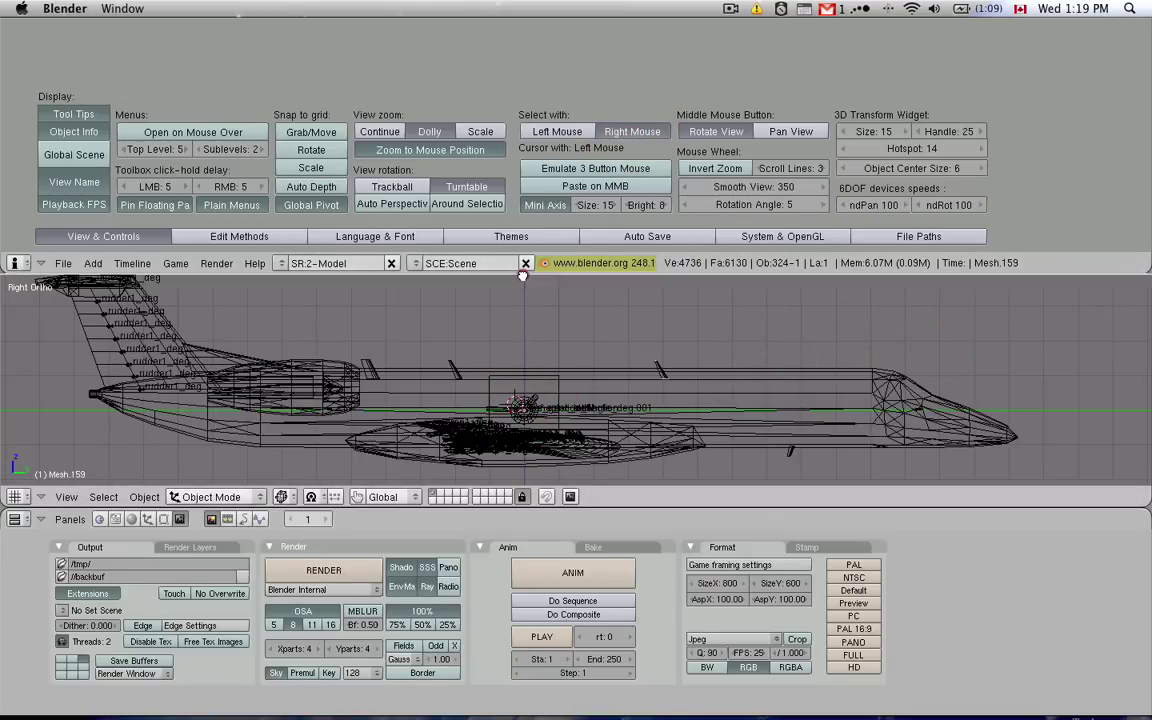
{"action": "left_click_drag", "start_coordinate": [468, 272], "coordinate": [470, 30]}
{"action": "right_click", "coordinate": [588, 243]}
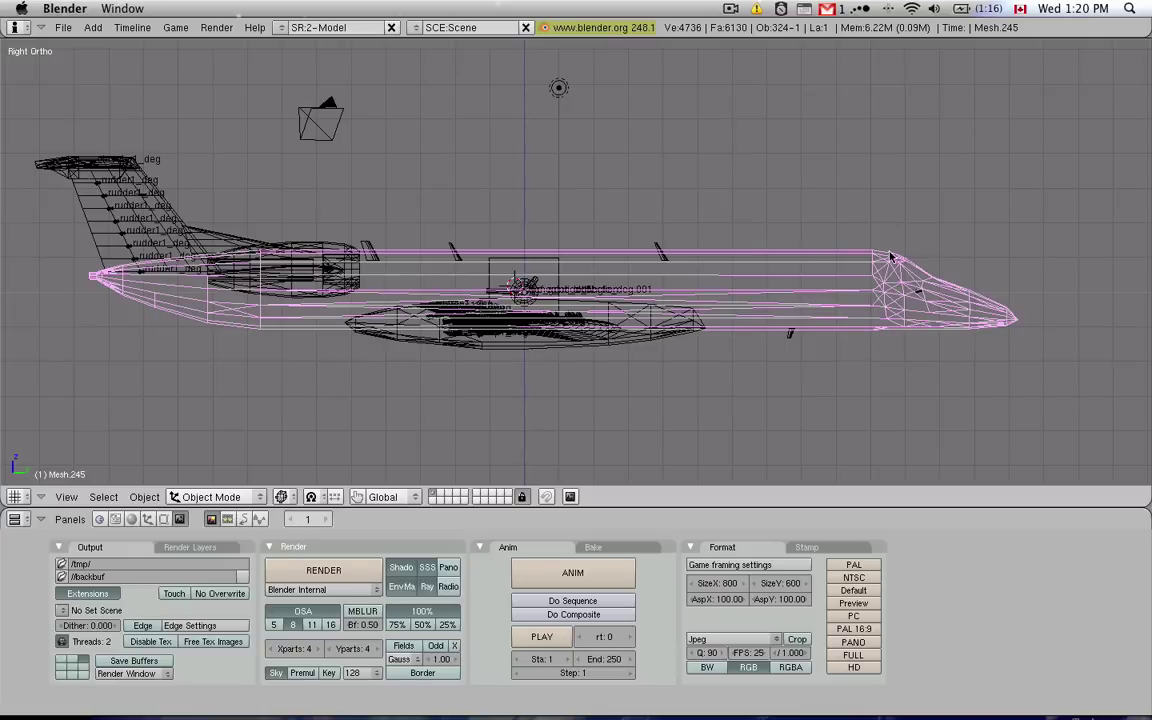
Compare the aircraft in solid and wireframe shading from an angled view.
{"action": "mouse_move", "coordinate": [614, 229]}
{"action": "middle_mouse_down"}
{"action": "mouse_move", "coordinate": [537, 280]}
{"action": "mouse_move", "coordinate": [527, 265]}
{"action": "mouse_move", "coordinate": [620, 290]}
{"action": "middle_mouse_up"}
{"action": "key", "text": "z"}
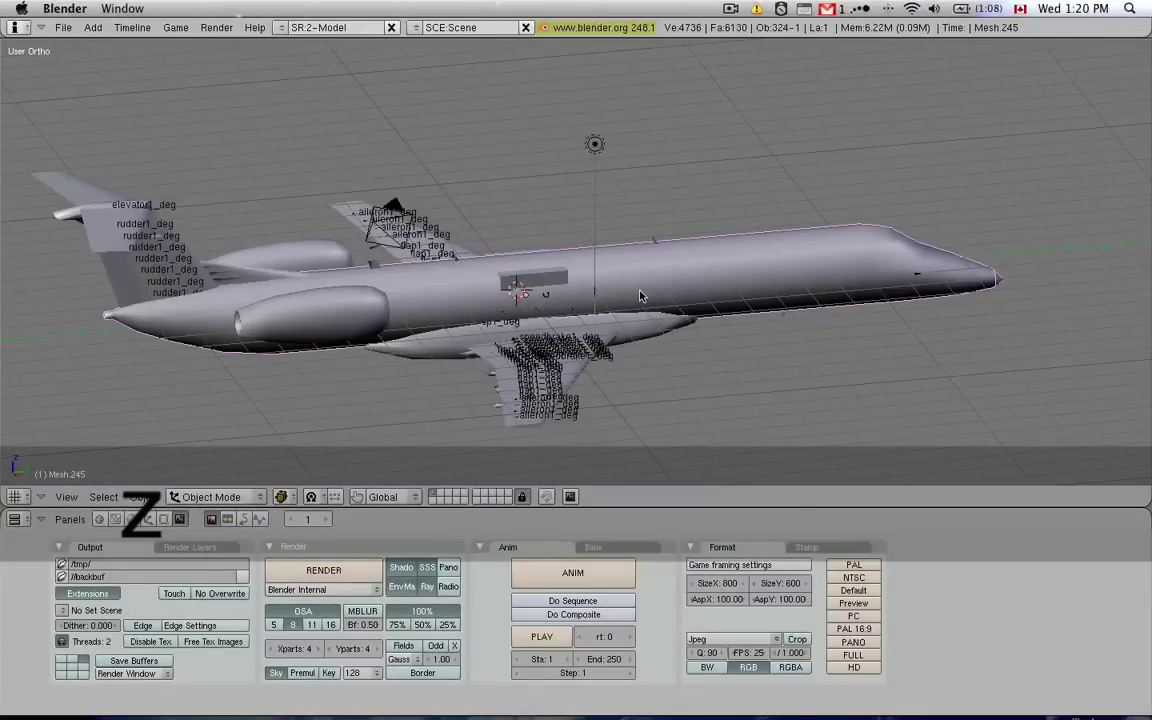
{"action": "key", "text": "z"}
{"action": "key", "text": "z"}
{"action": "key", "text": "z"}
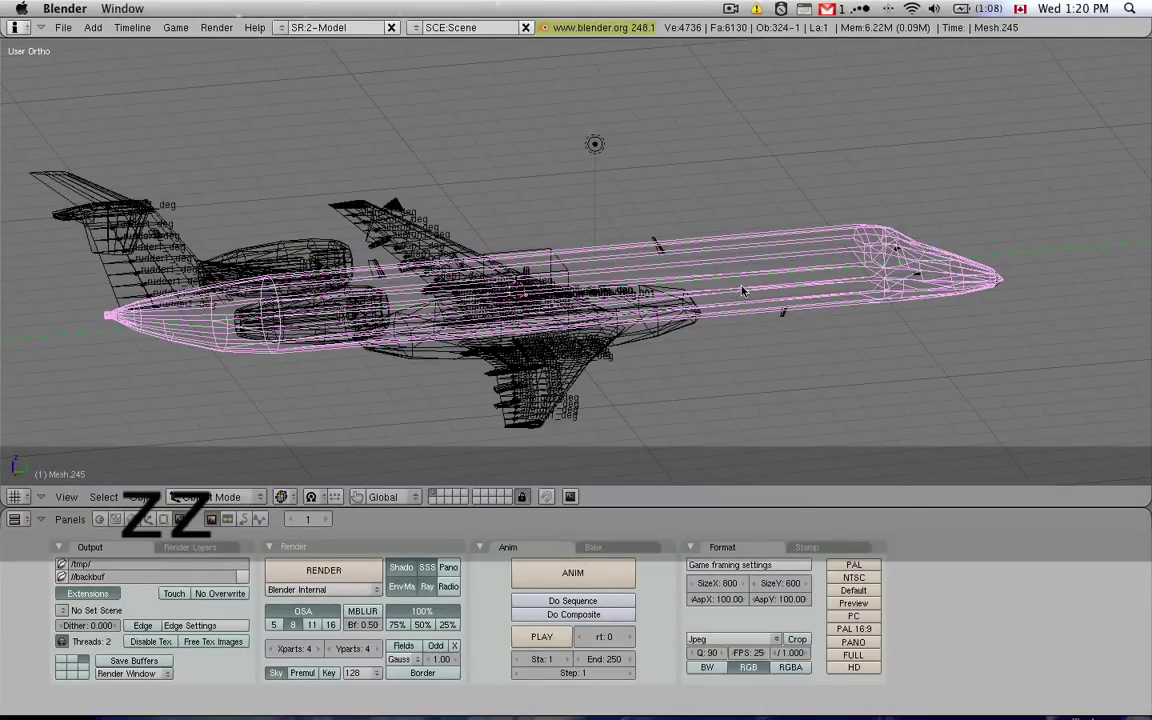
{"action": "key", "text": "z"}
{"action": "key", "text": "z"}
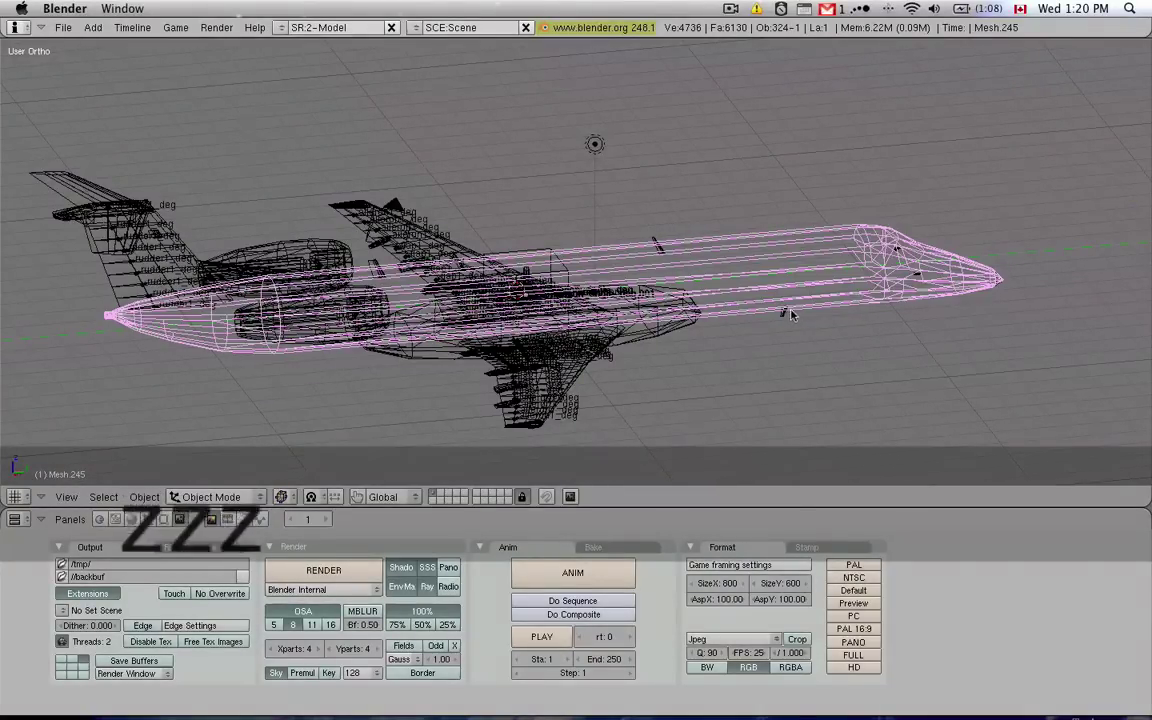
{"action": "key", "text": "z"}
Show the aircraft from the top in wireframe, and select all objects in the scene.
{"action": "middle_click_drag", "start_coordinate": [800, 313], "coordinate": [753, 380]}
{"action": "key", "text": "KP_7"}
{"action": "key", "text": "z"}
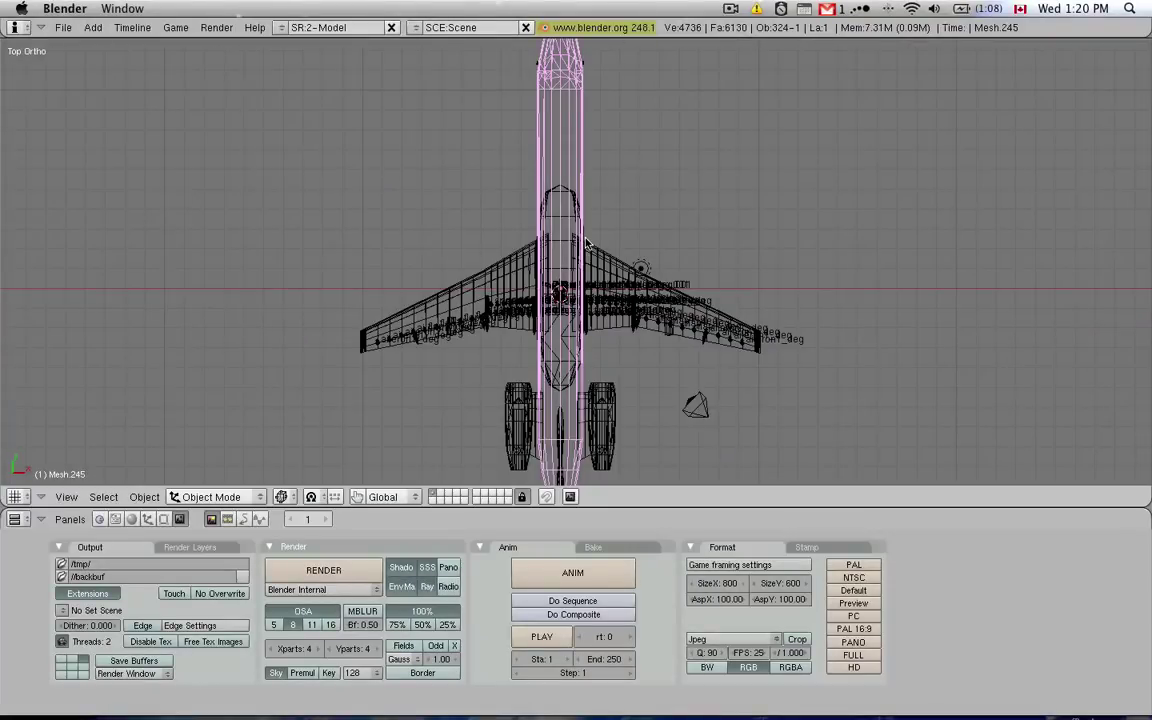
{"action": "key", "text": "a"}
{"action": "key", "text": "a"}
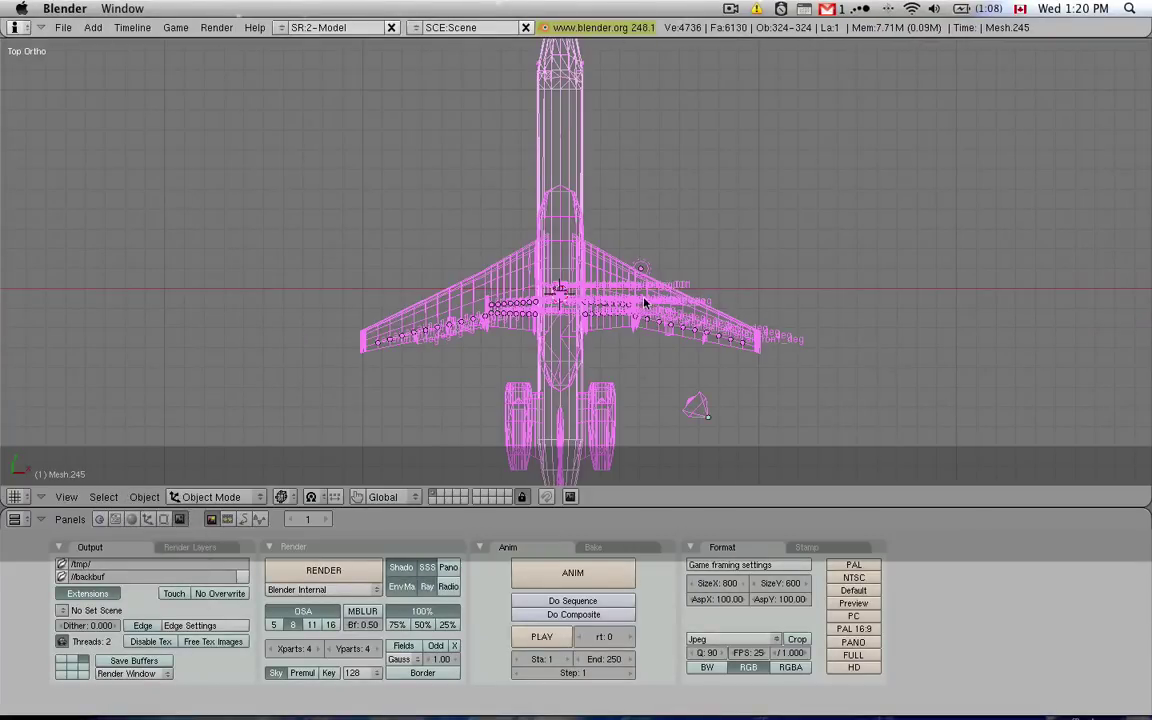
{"action": "scroll", "coordinate": [643, 320], "scroll_direction": "up", "scroll_amount": 1}
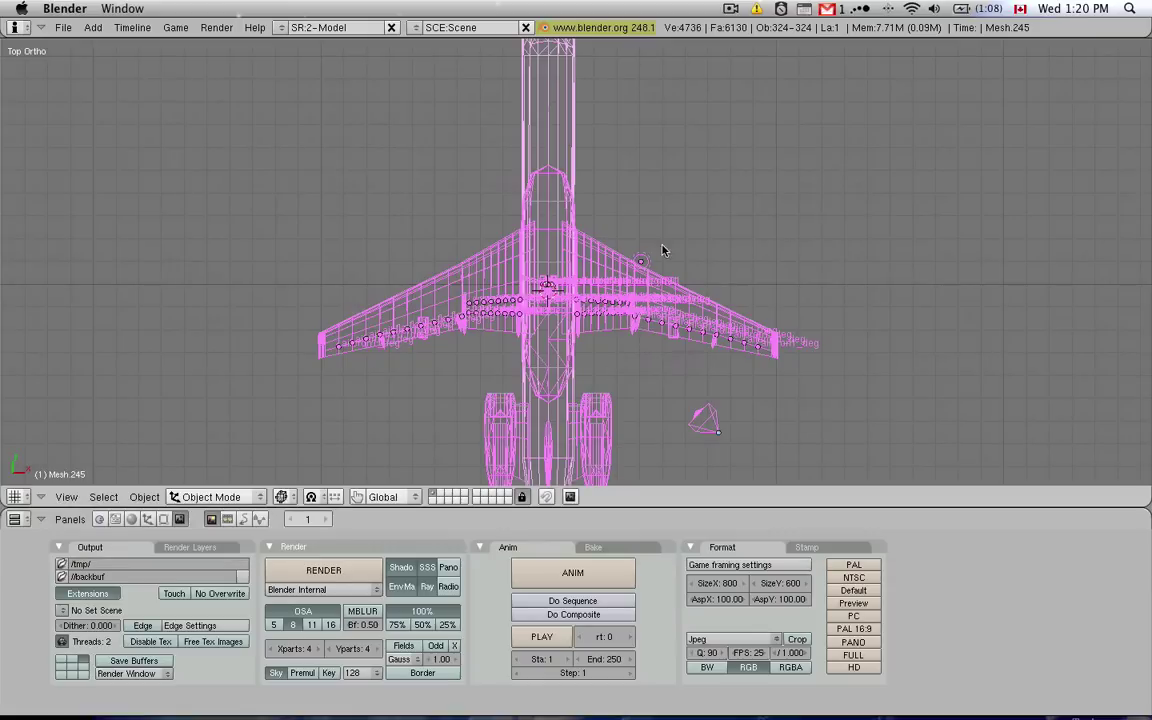
Remove the lamp and the camera from the selection, keeping the rest of the scene's objects selected.
{"action": "key", "text": "shift"}
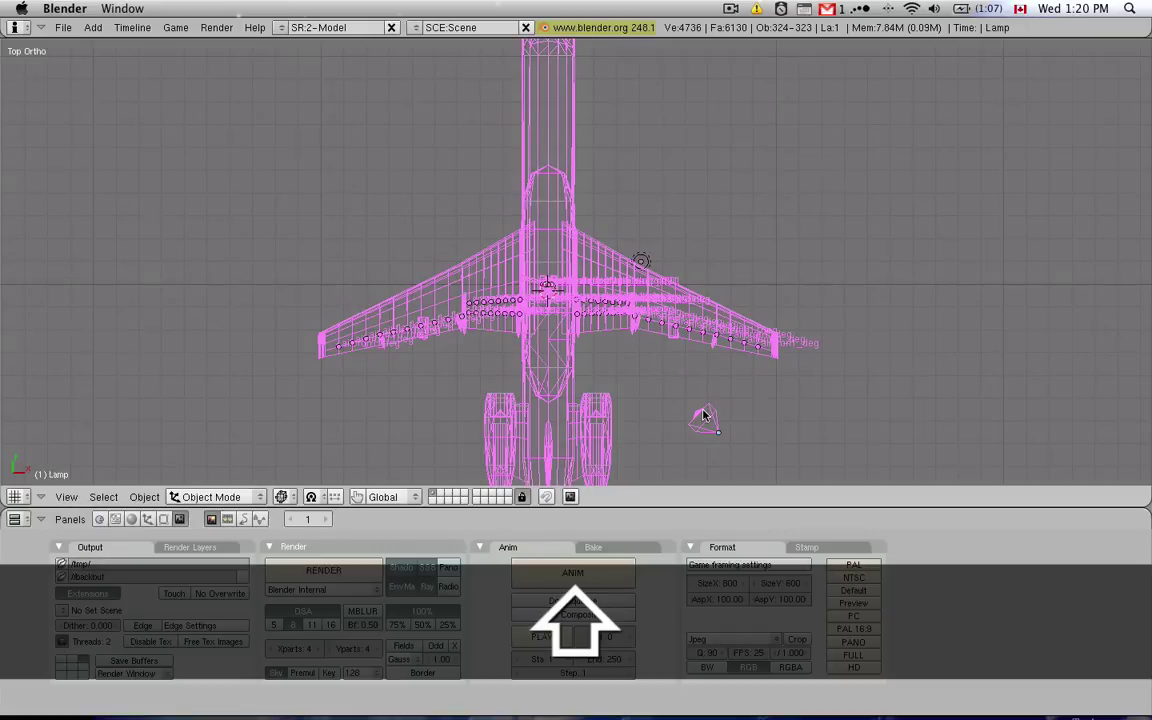
{"action": "right_click", "coordinate": [708, 428], "text": "shift"}
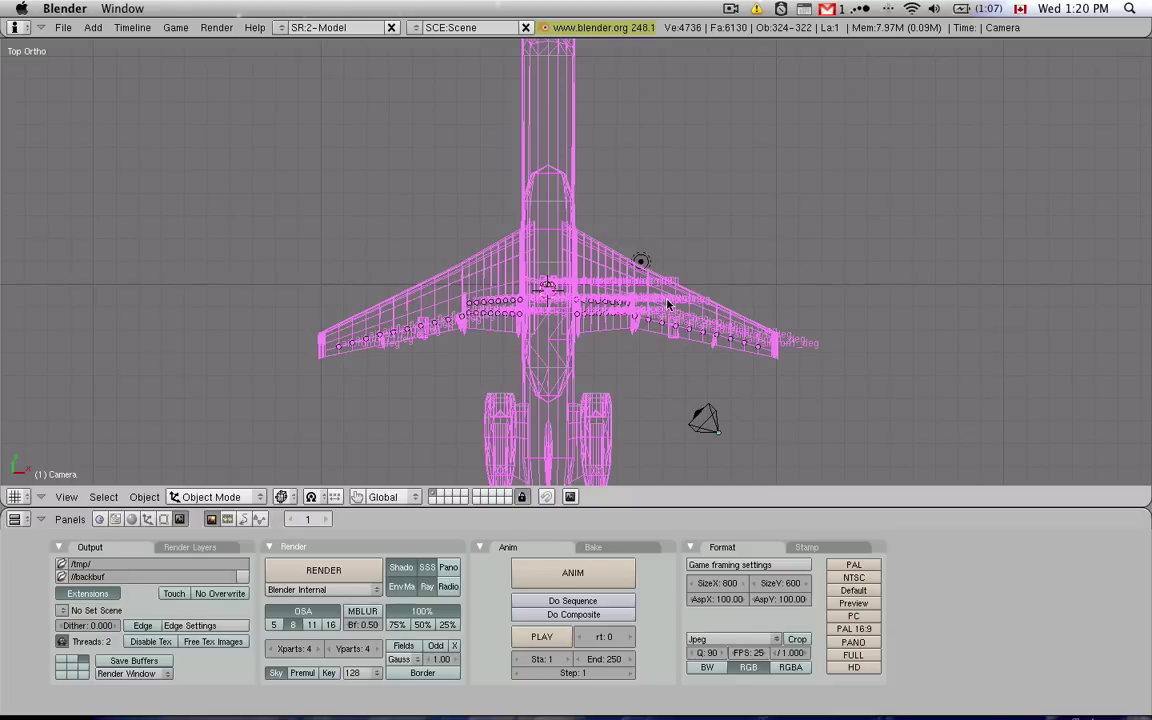
Examine the selected aircraft wireframe from an angled view, zooming in and out around the wings, nose and tail.
{"action": "middle_click_drag", "start_coordinate": [655, 374], "coordinate": [778, 263]}
{"action": "scroll", "coordinate": [778, 263], "scroll_direction": "up", "scroll_amount": 3}
{"action": "scroll", "coordinate": [620, 270], "scroll_direction": "down", "scroll_amount": 2}
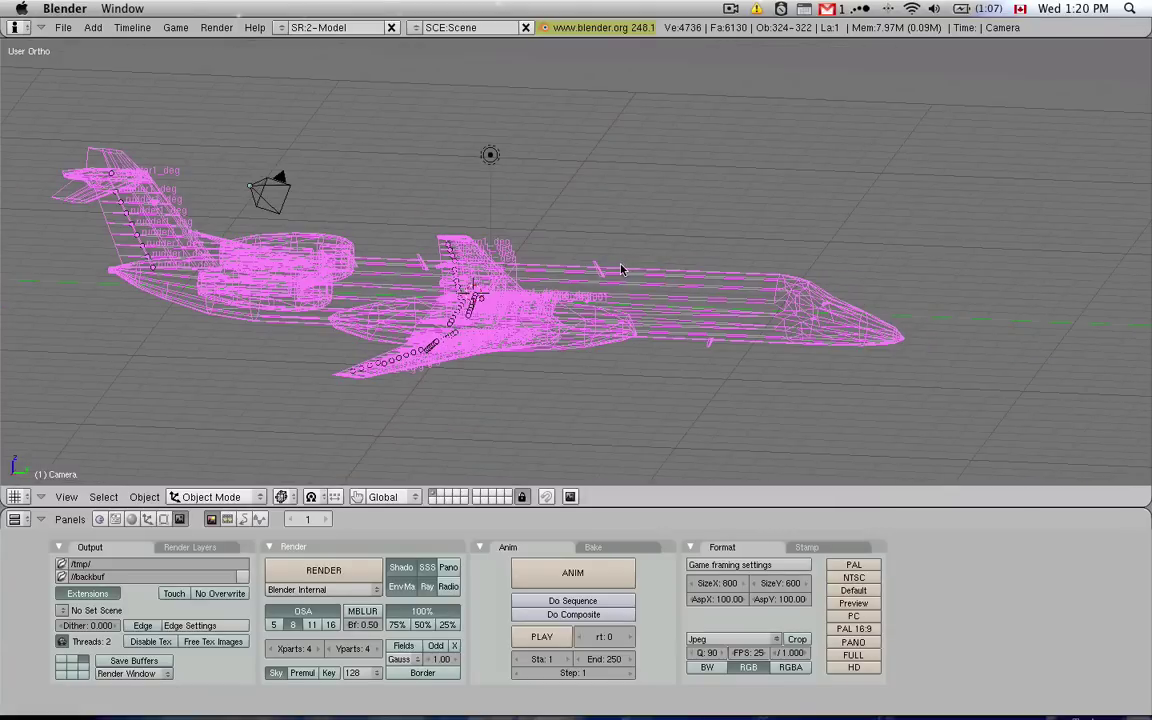
{"action": "scroll", "coordinate": [458, 257], "scroll_direction": "up", "scroll_amount": 4}
{"action": "scroll", "coordinate": [514, 296], "scroll_direction": "down", "scroll_amount": 4}
{"action": "scroll", "coordinate": [514, 296], "scroll_direction": "up", "scroll_amount": 3}
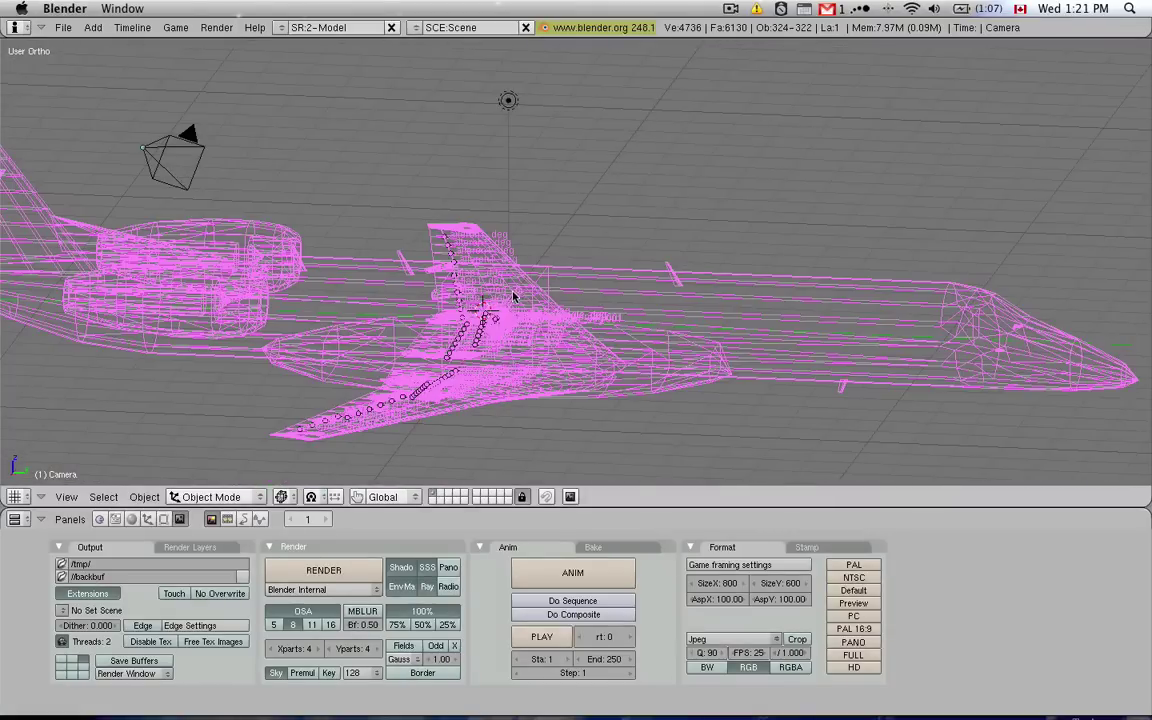
{"action": "scroll", "coordinate": [519, 290], "scroll_direction": "down", "scroll_amount": 1}
{"action": "middle_click_drag", "start_coordinate": [519, 290], "coordinate": [607, 206]}
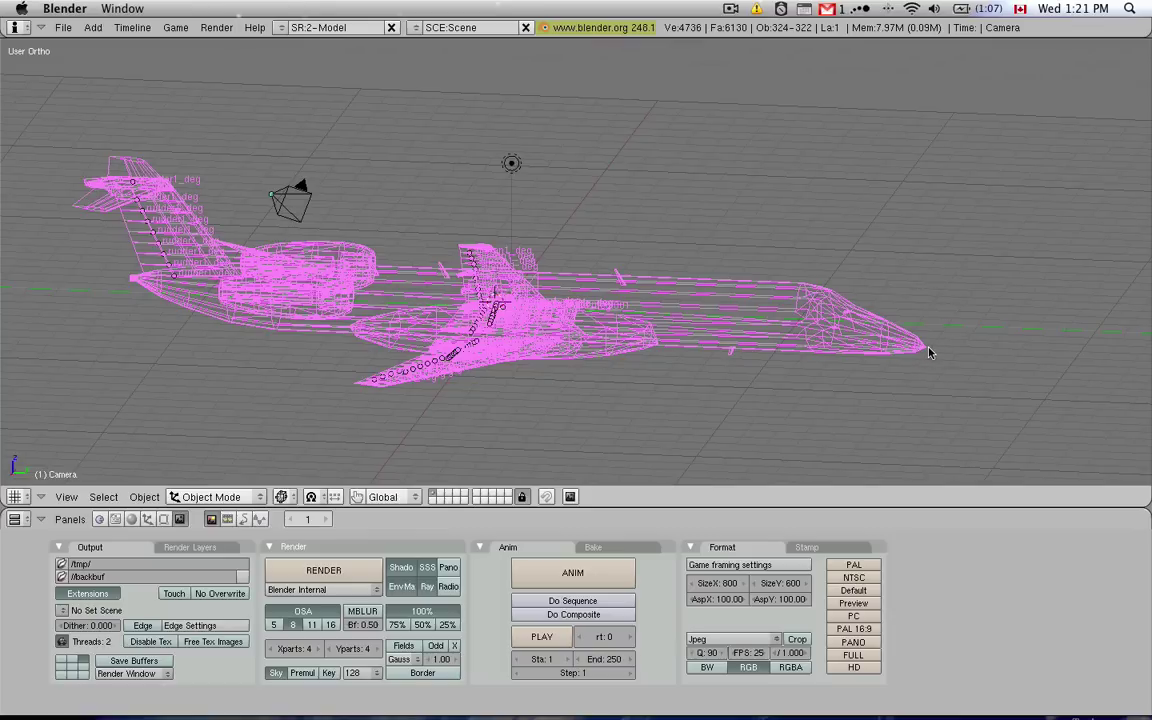
{"action": "scroll", "coordinate": [928, 352], "scroll_direction": "up", "scroll_amount": 5}
{"action": "scroll", "coordinate": [928, 354], "scroll_direction": "down", "scroll_amount": 4}
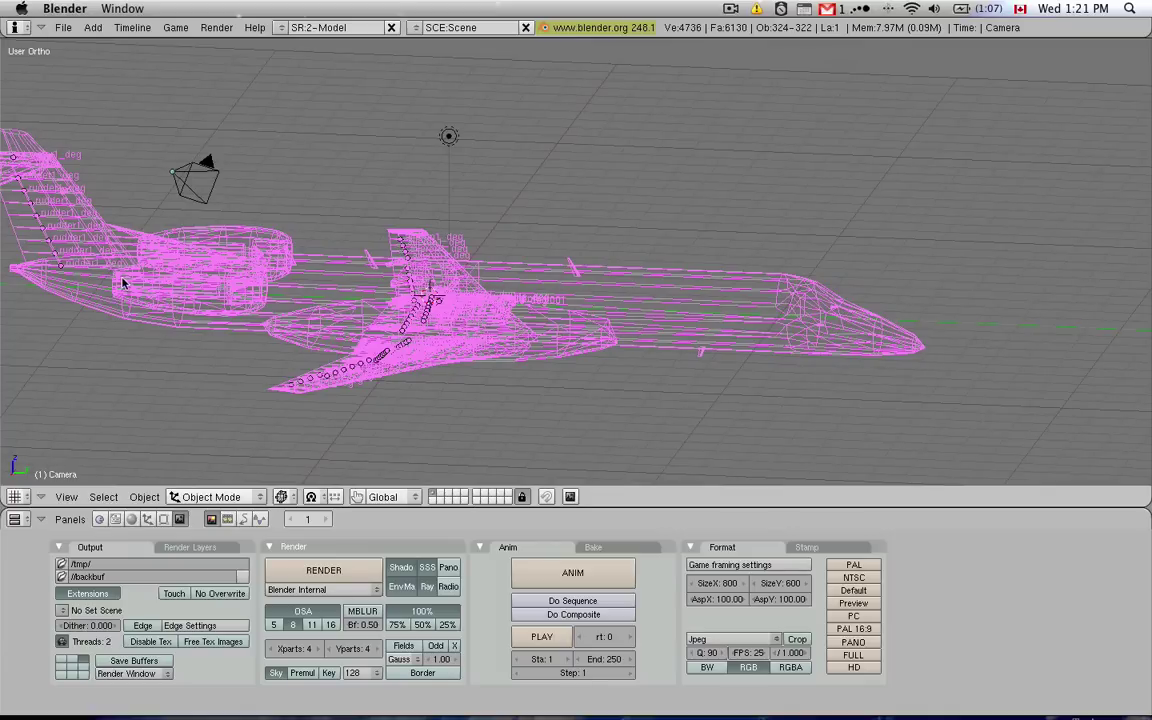
{"action": "scroll", "coordinate": [376, 266], "scroll_direction": "up", "scroll_amount": 4}
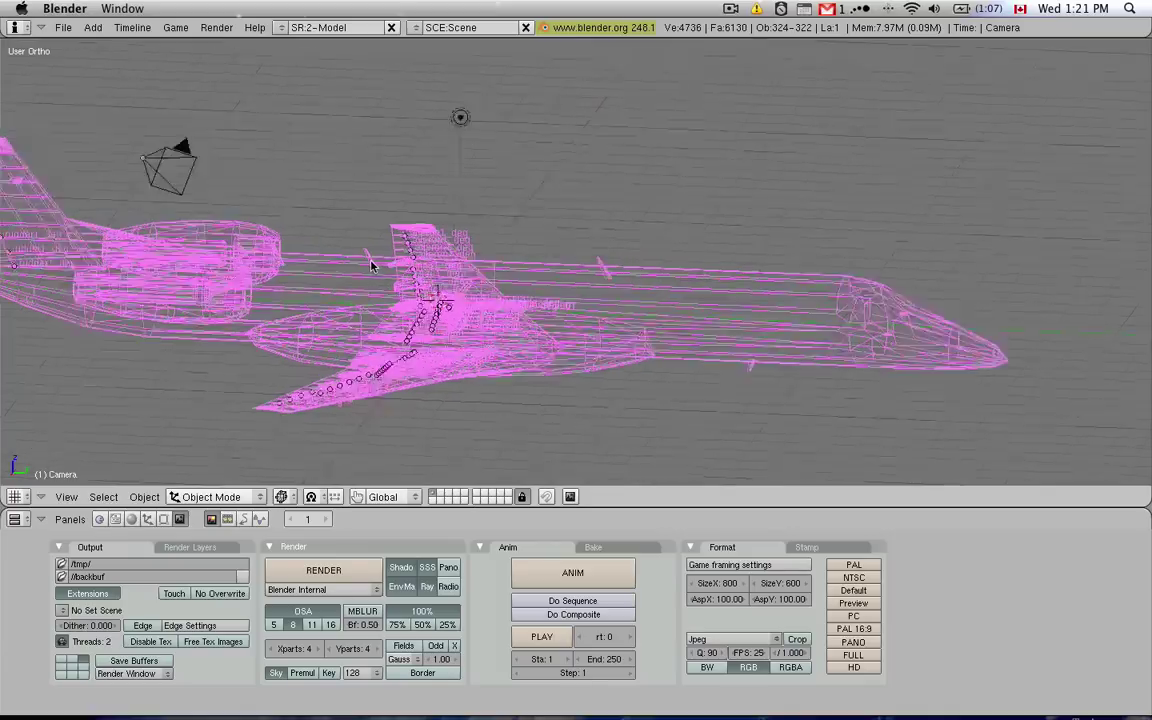
{"action": "scroll", "coordinate": [366, 273], "scroll_direction": "down", "scroll_amount": 5}
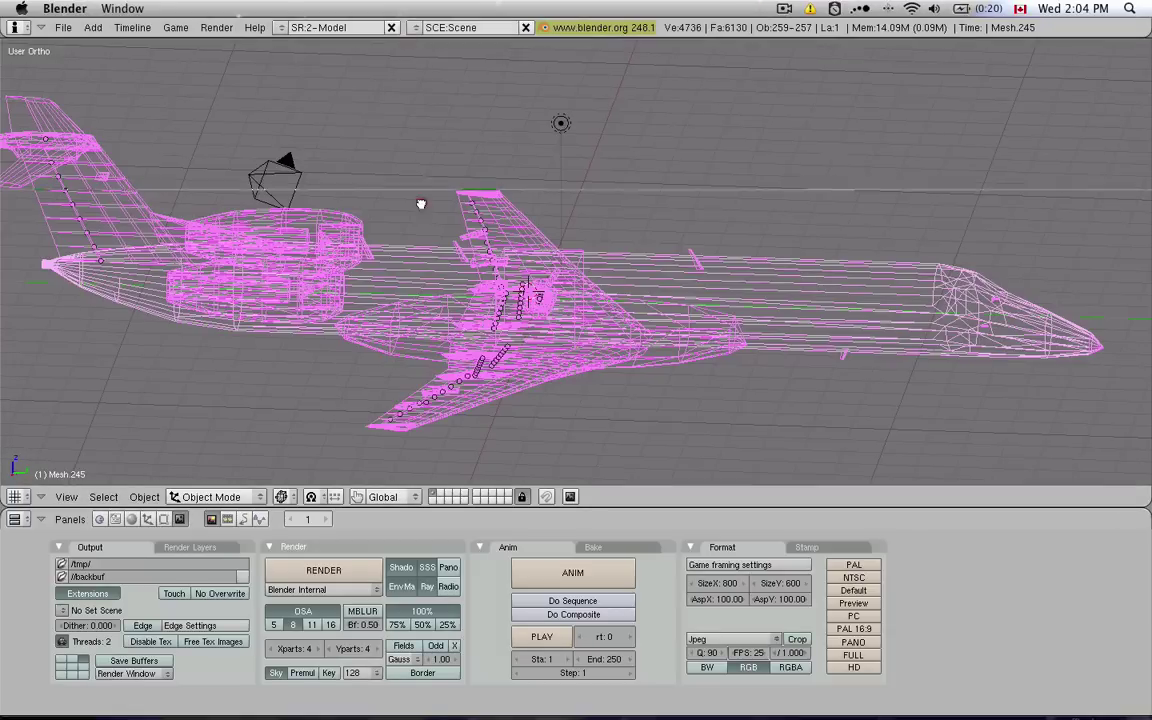
Compare zooming the view with Zoom to Mouse Position off and back on, and hide the user preferences.
{"action": "left_click_drag", "start_coordinate": [422, 38], "coordinate": [420, 205]}
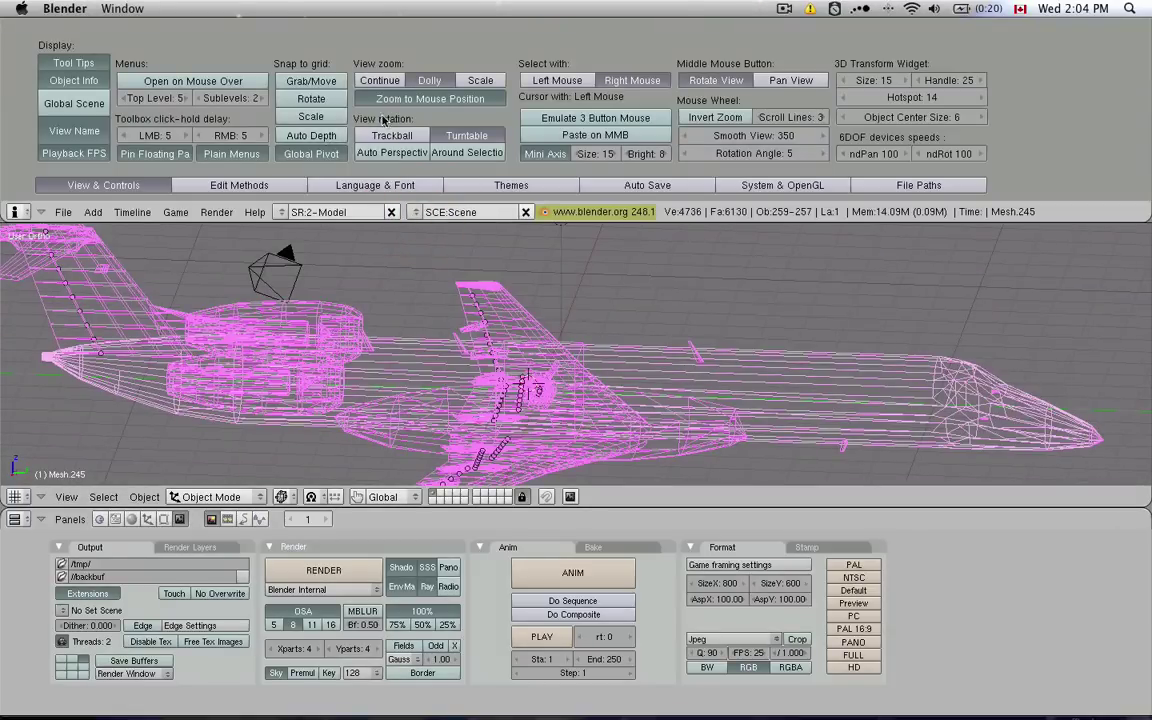
{"action": "left_click", "coordinate": [412, 101]}
{"action": "scroll", "coordinate": [1005, 410], "scroll_direction": "up", "scroll_amount": 3}
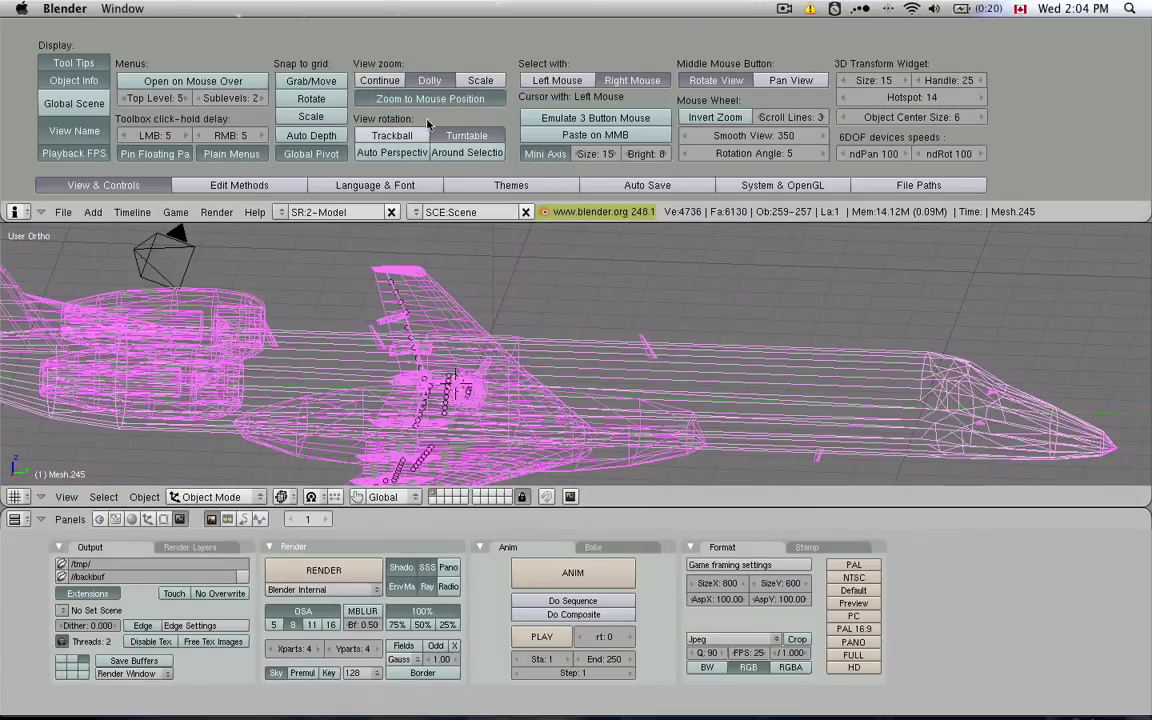
{"action": "left_click", "coordinate": [425, 100]}
{"action": "scroll", "coordinate": [490, 335], "scroll_direction": "up", "scroll_amount": 5}
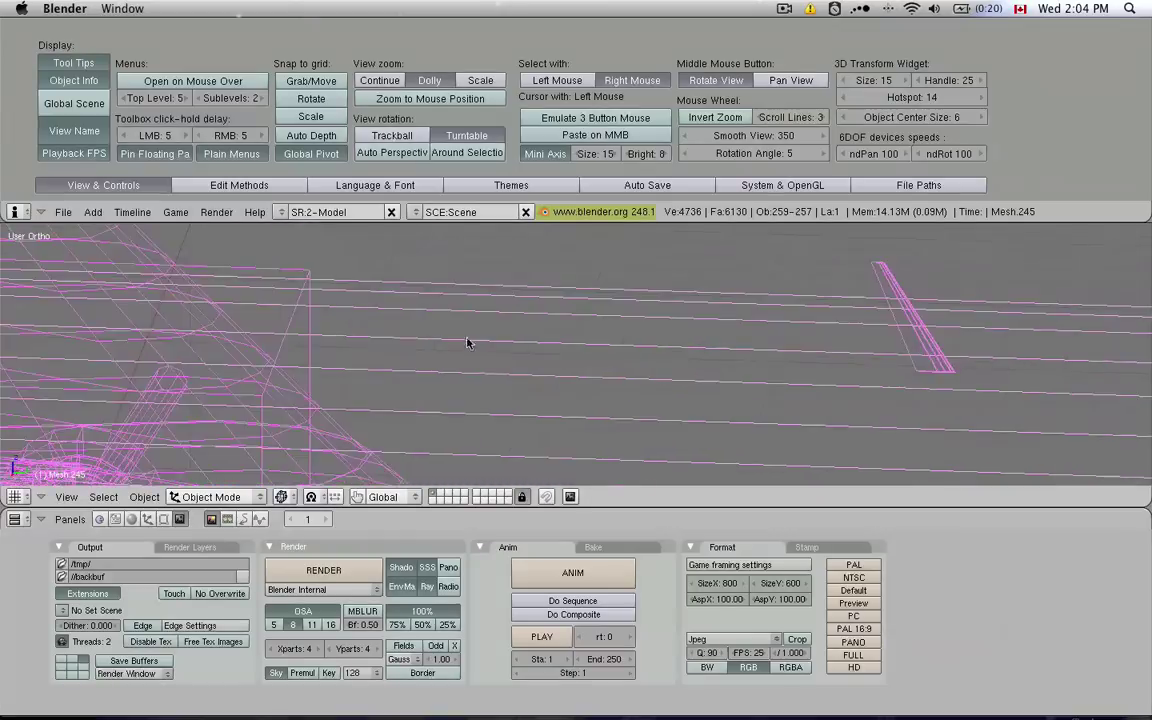
{"action": "scroll", "coordinate": [467, 343], "scroll_direction": "down", "scroll_amount": 5}
{"action": "scroll", "coordinate": [498, 326], "scroll_direction": "down", "scroll_amount": 5}
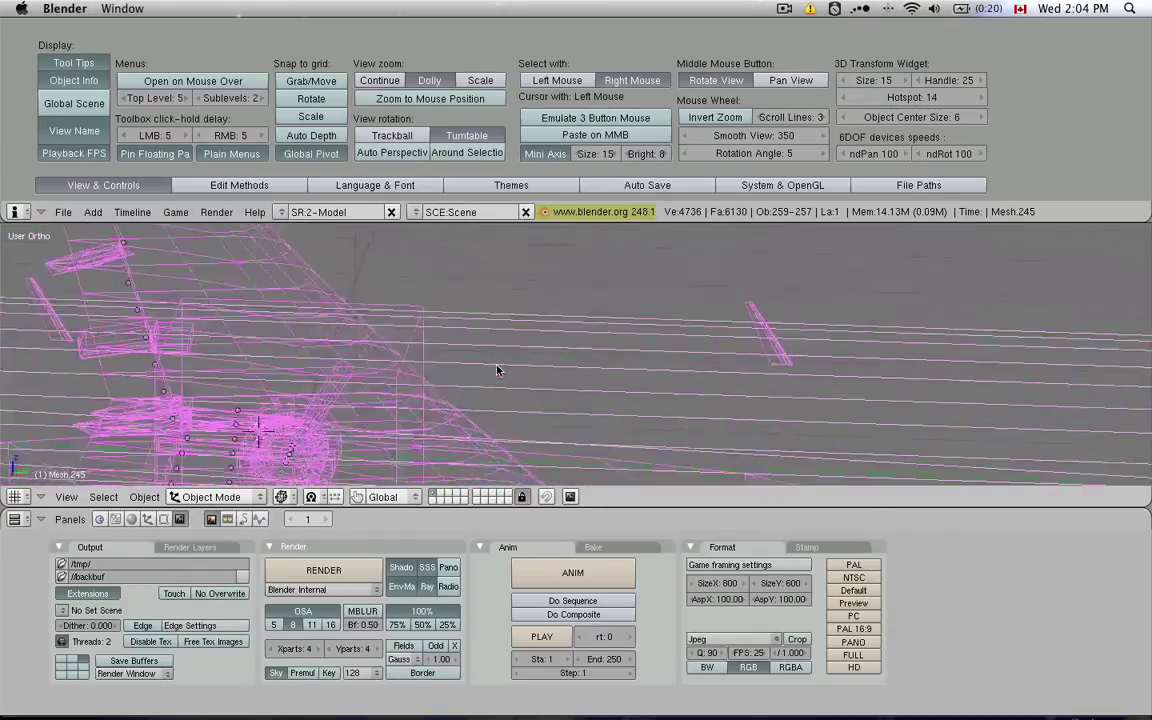
{"action": "left_click", "coordinate": [425, 98]}
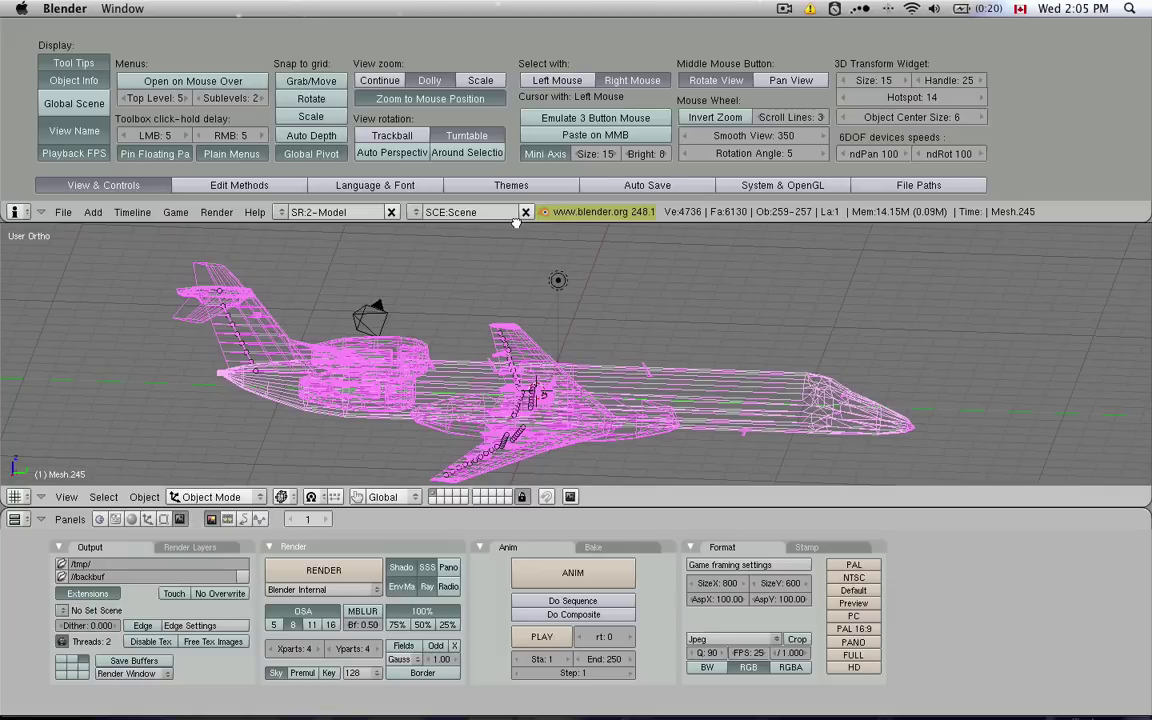
{"action": "left_click_drag", "start_coordinate": [522, 212], "coordinate": [522, 20]}
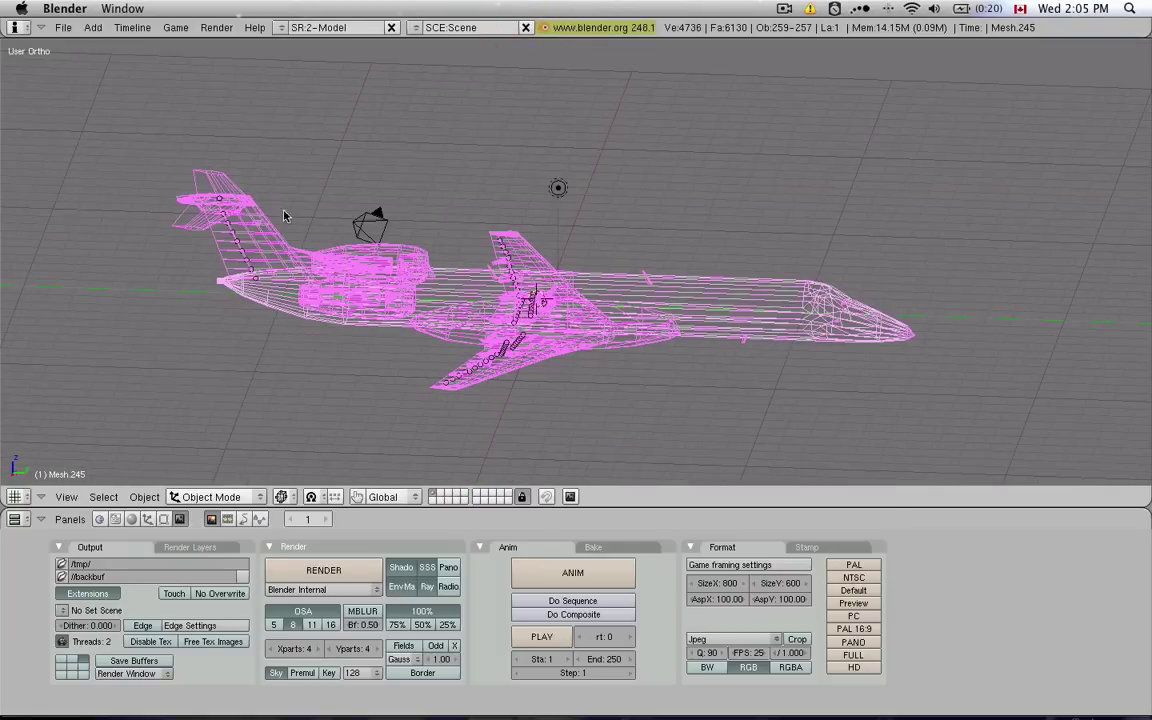
Select individual flap segments one after another along the inner trailing edge of the wing.
{"action": "middle_click_drag", "start_coordinate": [284, 215], "coordinate": [367, 275]}
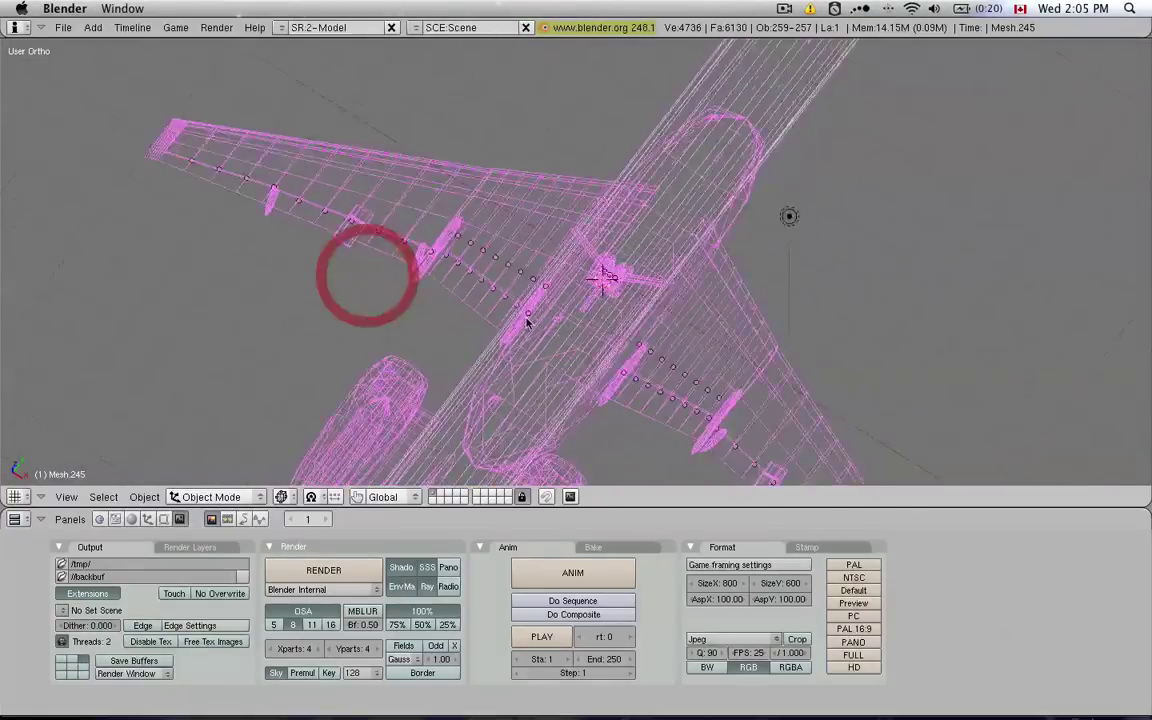
{"action": "scroll", "coordinate": [527, 320], "scroll_direction": "up", "scroll_amount": 3}
{"action": "middle_click_drag", "start_coordinate": [294, 215], "coordinate": [334, 224]}
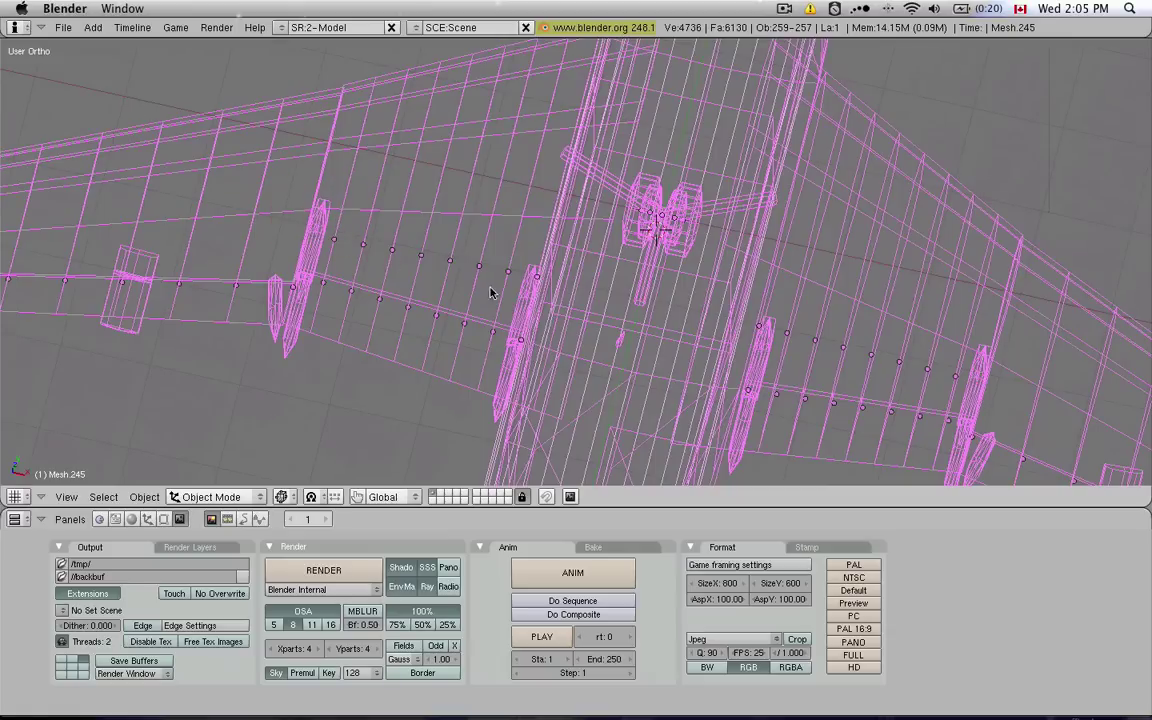
{"action": "right_click", "coordinate": [420, 332]}
{"action": "right_click", "coordinate": [433, 306]}
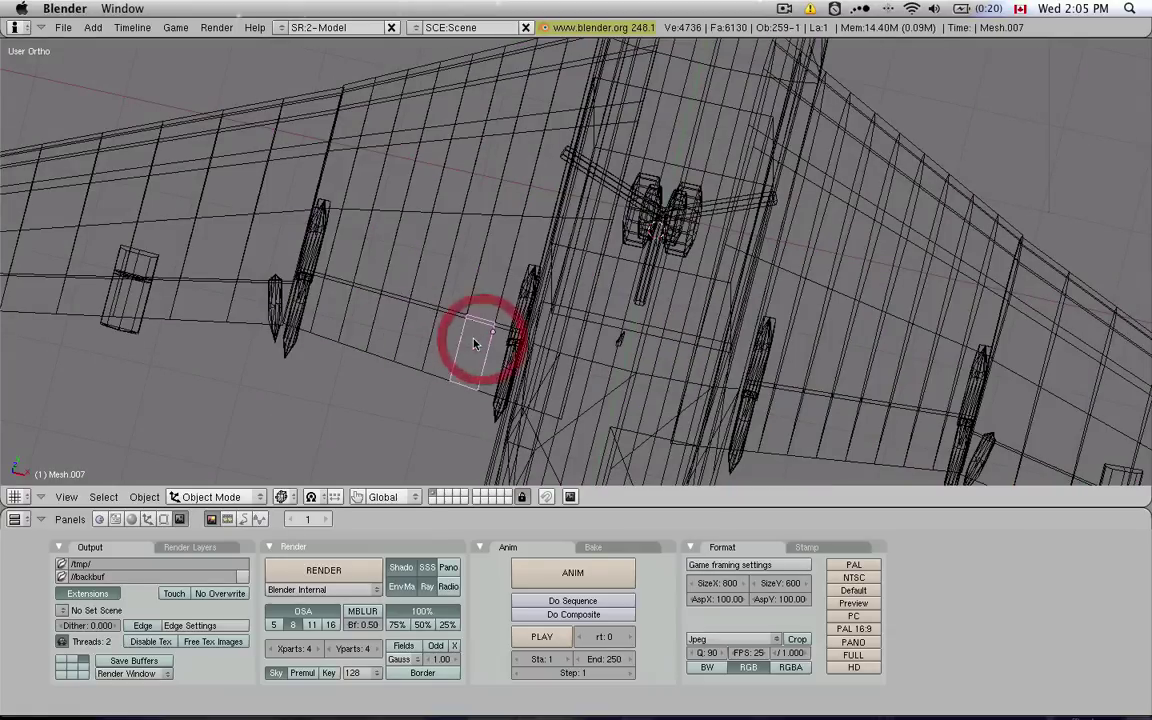
Show the aircraft from the right side, clear the selection, and box-select everything from tail to nose.
{"action": "key", "text": "3"}
{"action": "scroll", "coordinate": [533, 348], "scroll_direction": "down", "scroll_amount": 2}
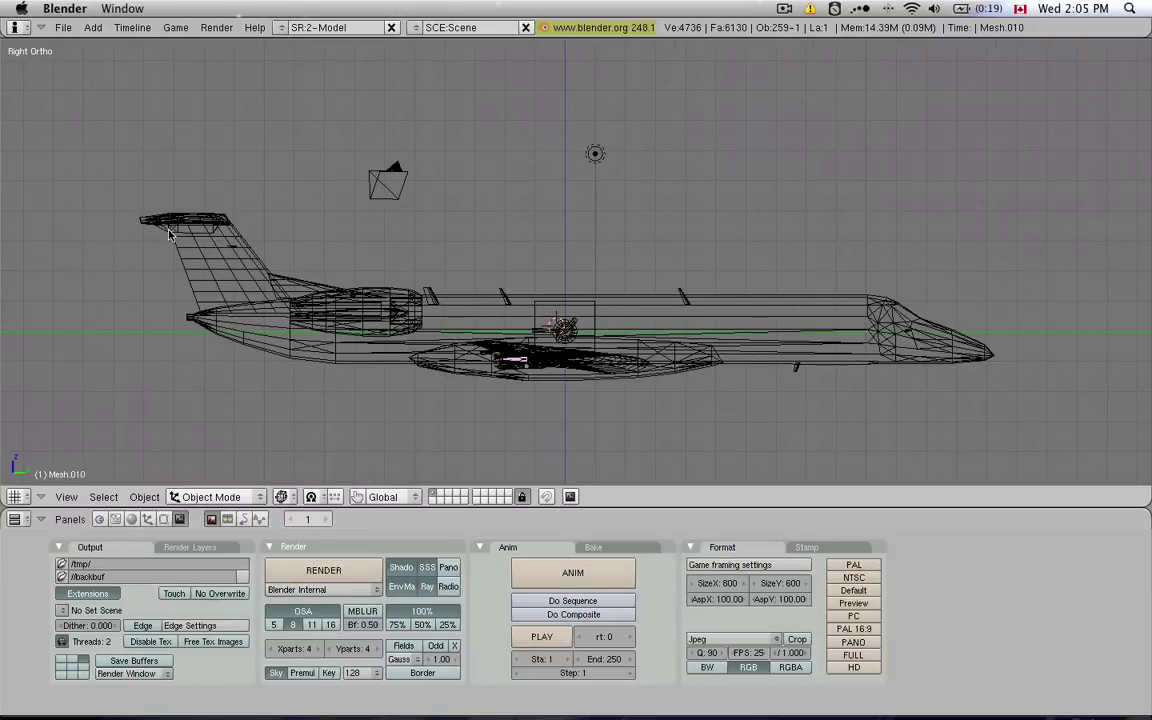
{"action": "key", "text": "a"}
{"action": "key", "text": "b"}
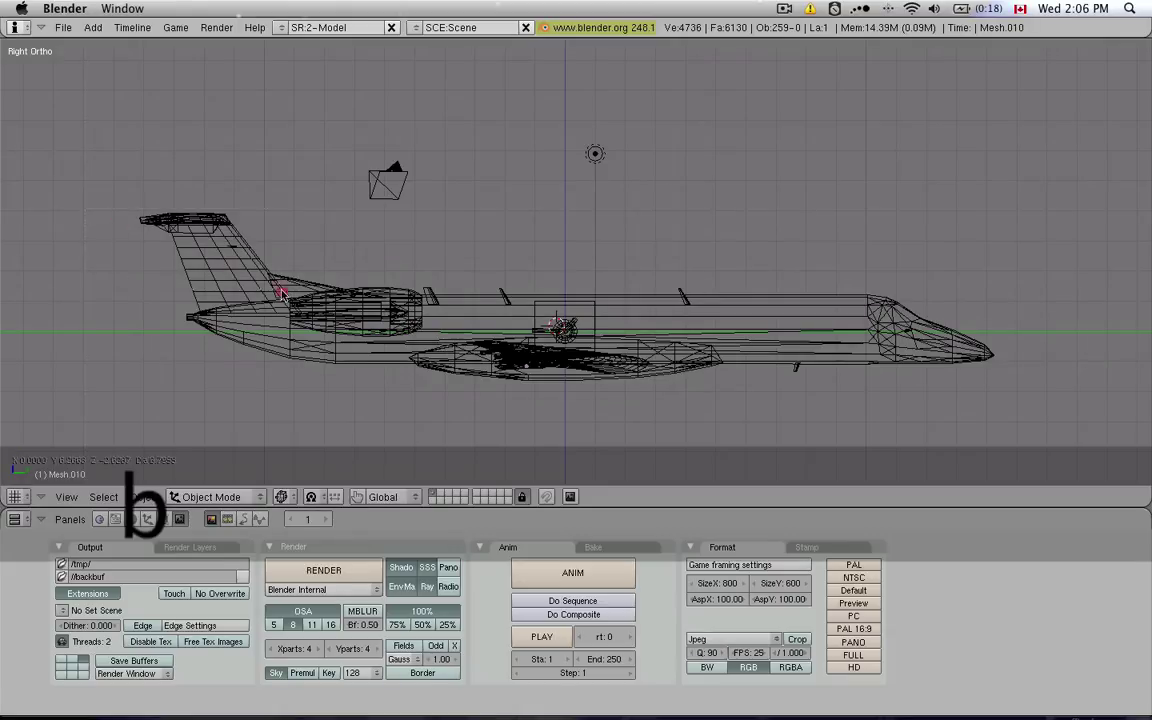
{"action": "left_click", "coordinate": [1036, 422]}
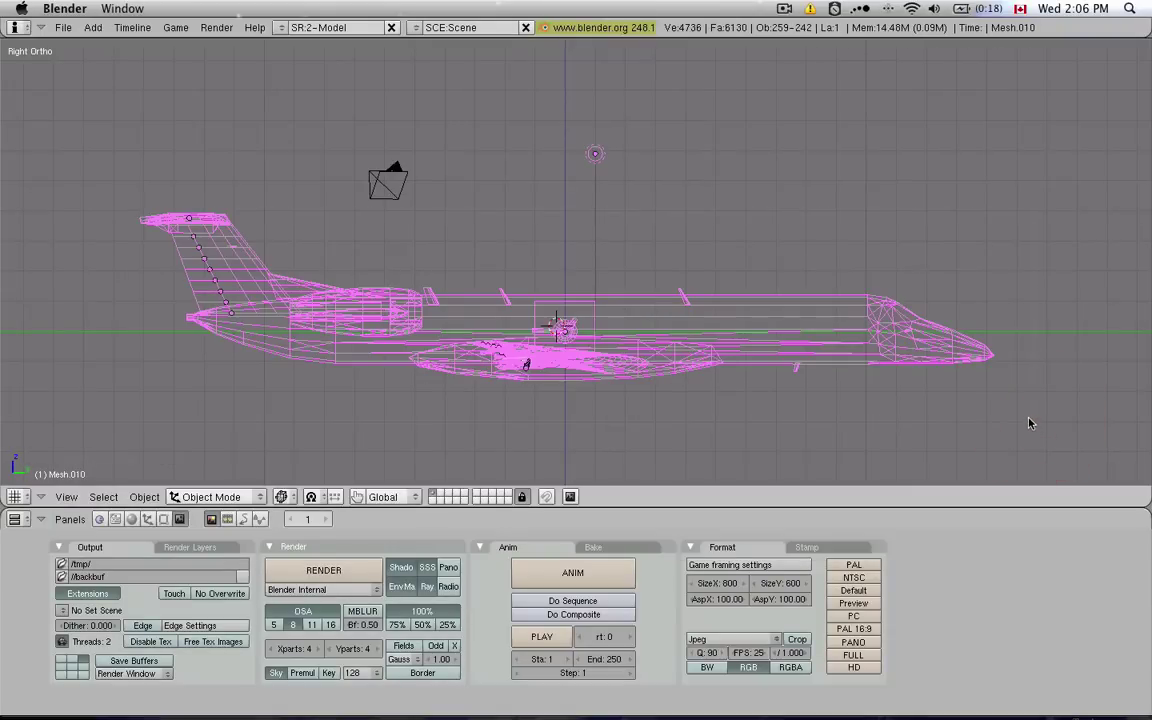
{"action": "key", "text": "b"}
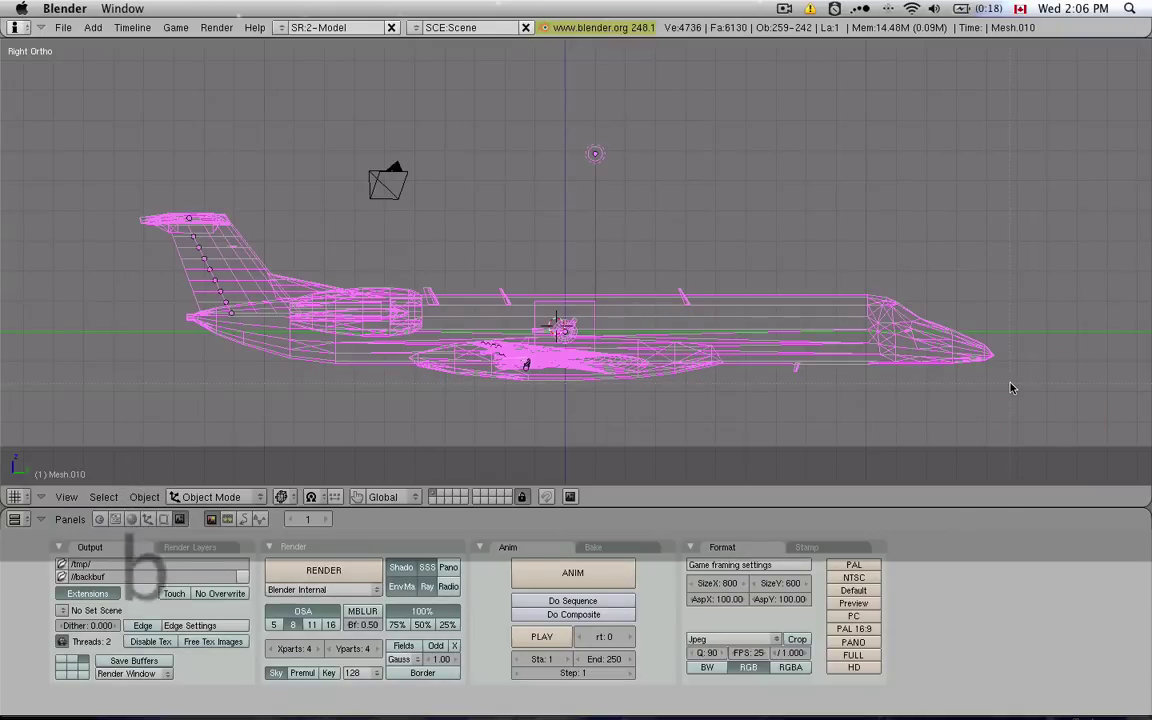
{"action": "mouse_move", "coordinate": [1010, 388]}
{"action": "left_mouse_down"}
{"action": "mouse_move", "coordinate": [908, 334]}
{"action": "mouse_move", "coordinate": [617, 249]}
{"action": "mouse_move", "coordinate": [333, 201]}
{"action": "mouse_move", "coordinate": [77, 211]}
{"action": "left_mouse_up"}
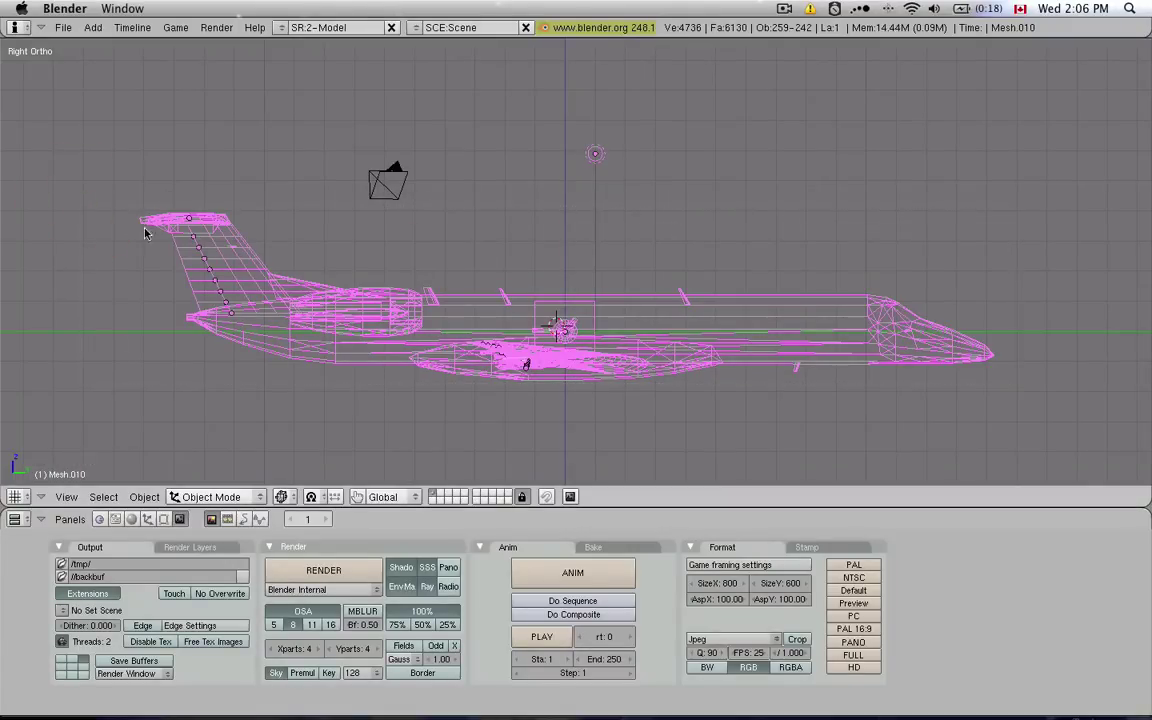
Select only the lamp above the fuselage and try moving it.
{"action": "right_click", "coordinate": [596, 157]}
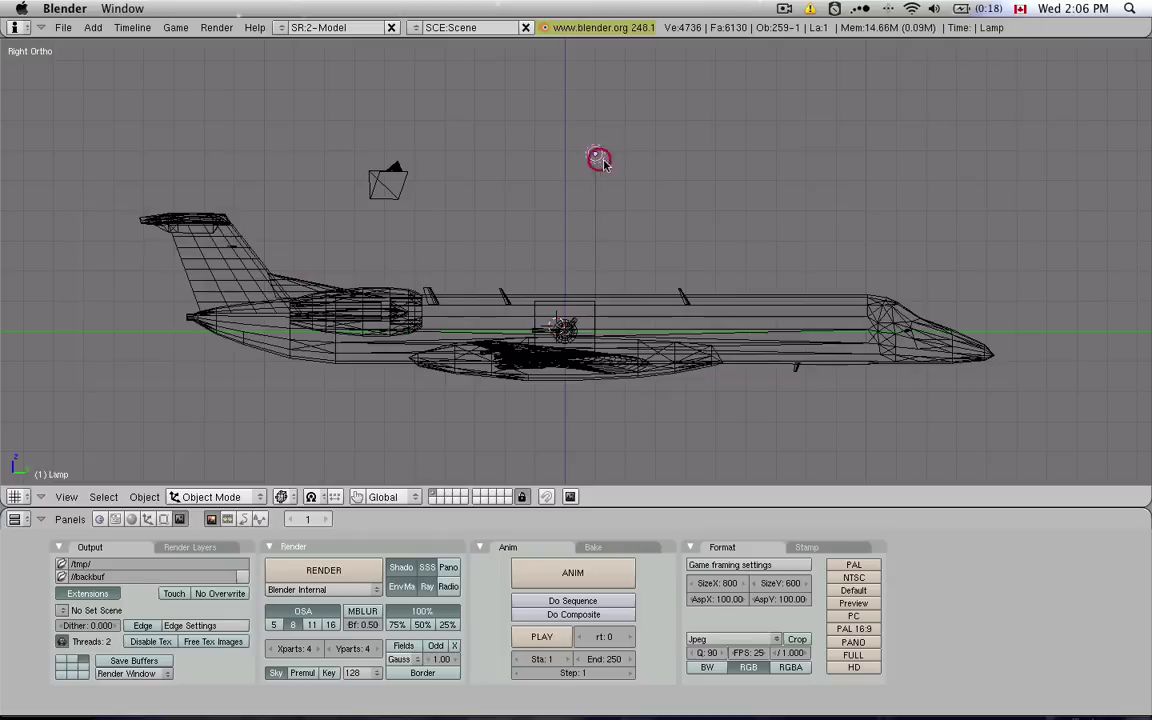
{"action": "key", "text": "g"}
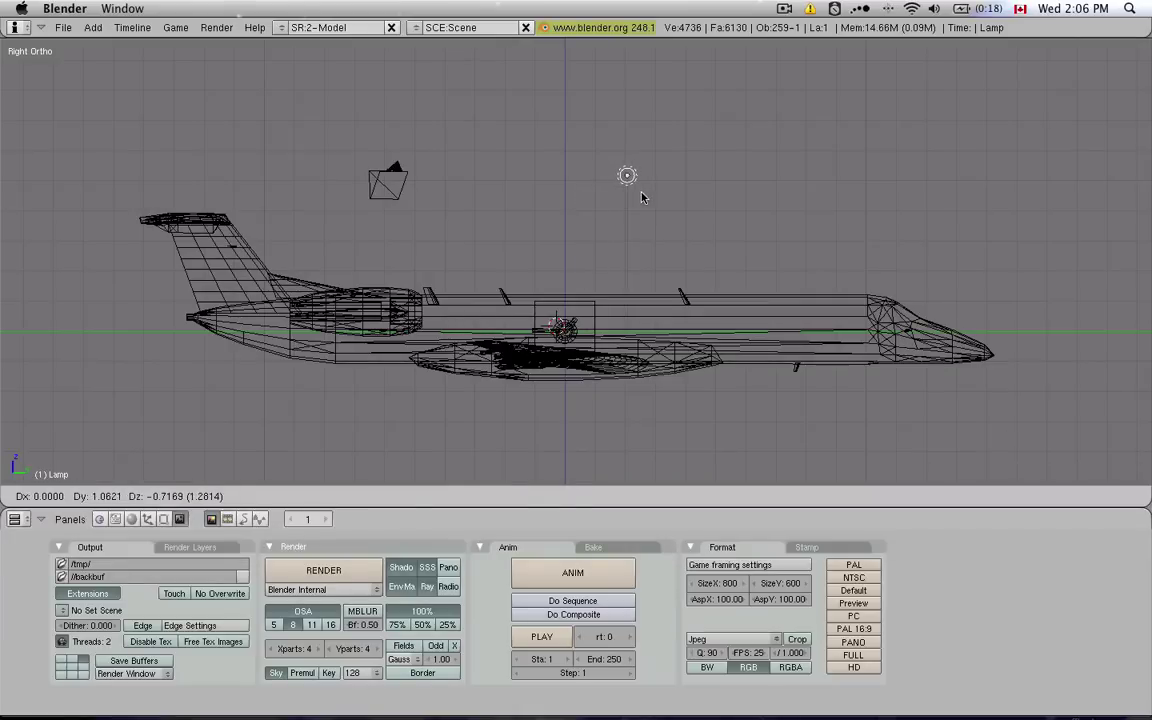
{"action": "key", "text": "Escape"}
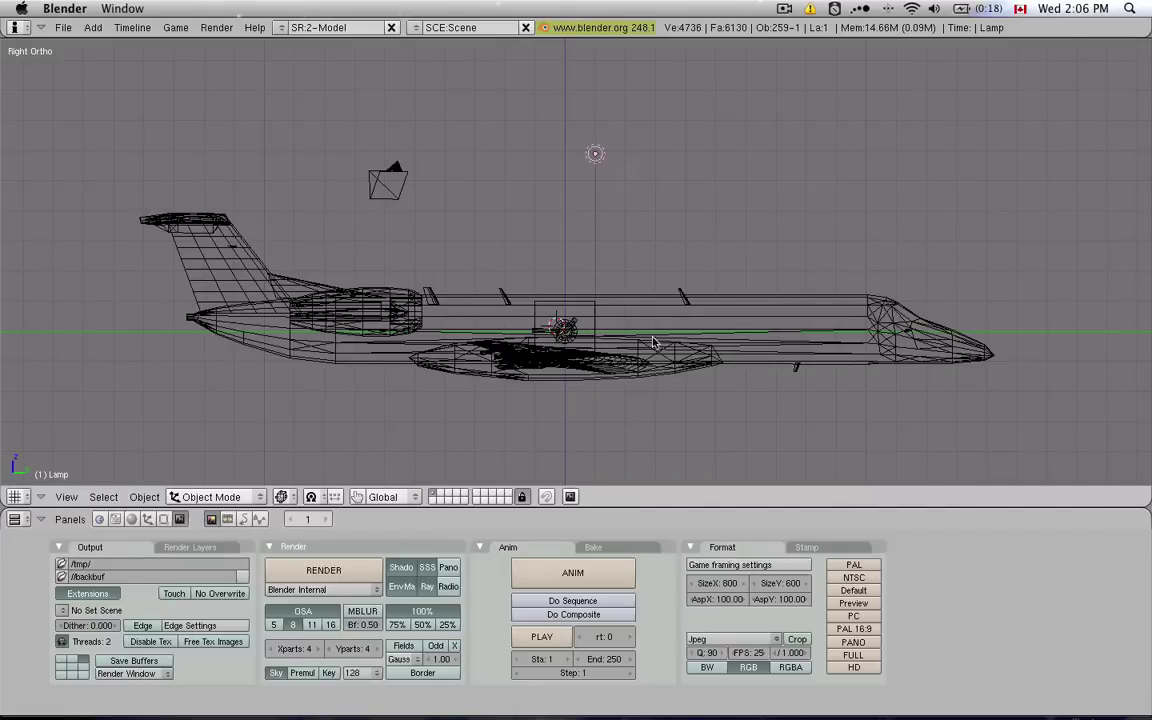
Box-select all the aircraft's parts again in the side view.
{"action": "key", "text": "b"}
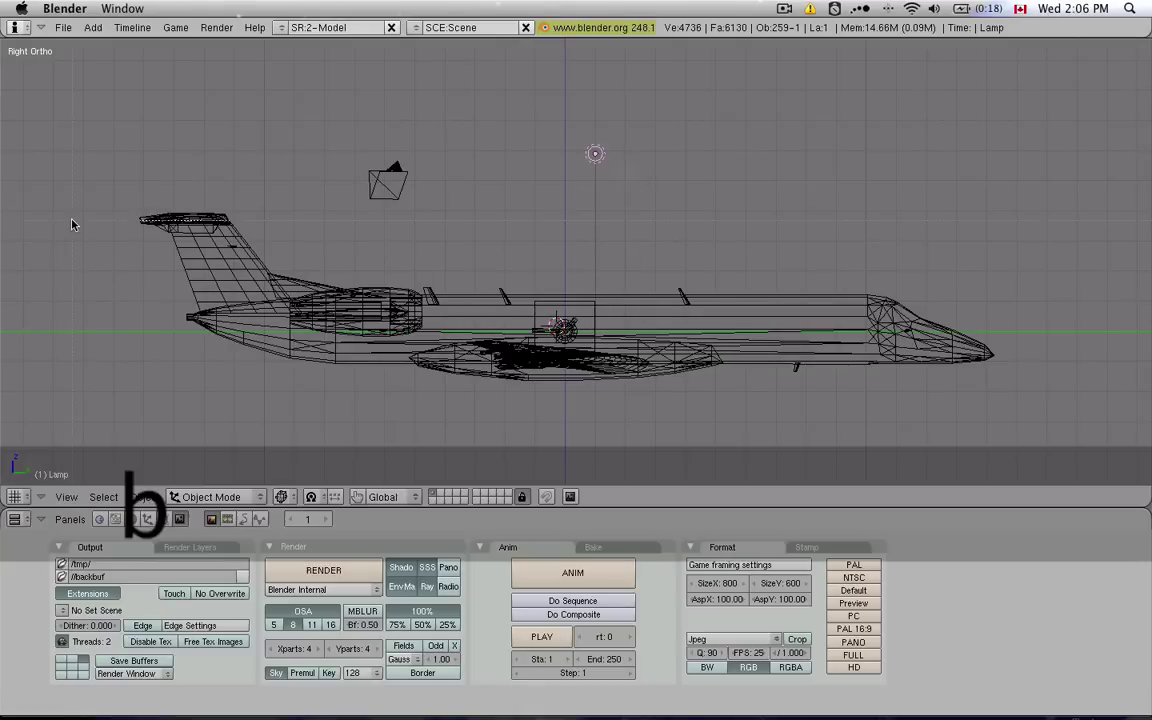
{"action": "left_click_drag", "start_coordinate": [342, 314], "coordinate": [959, 416]}
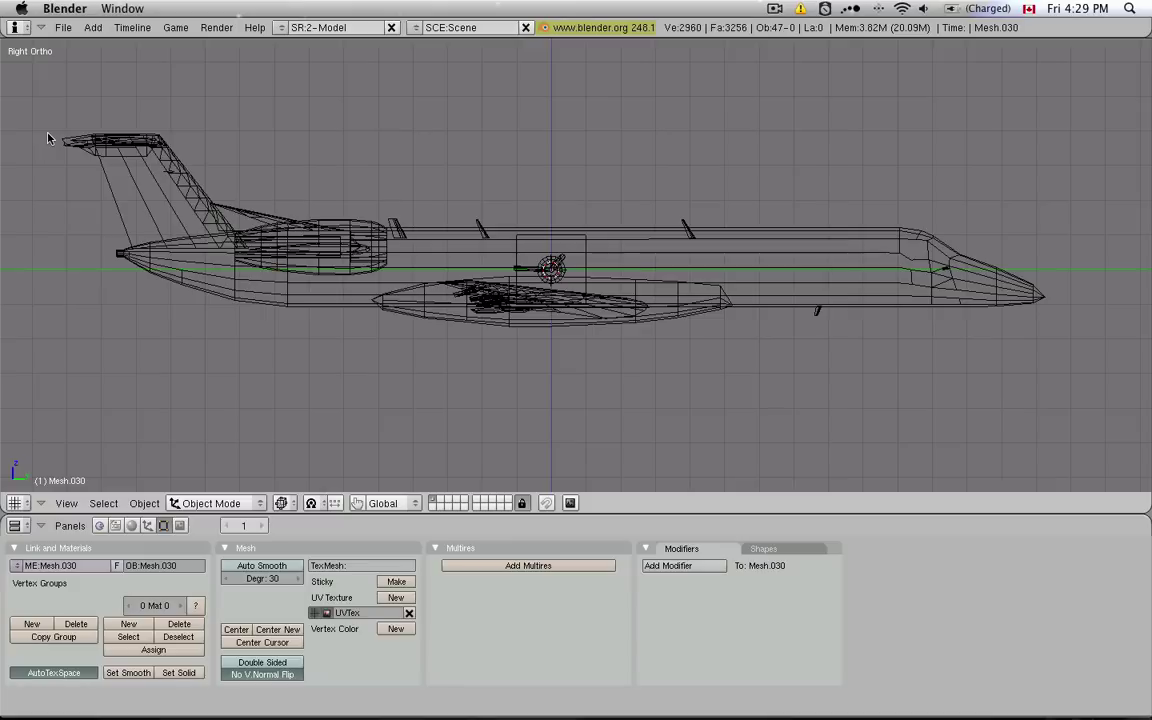
{"action": "key", "text": "b"}
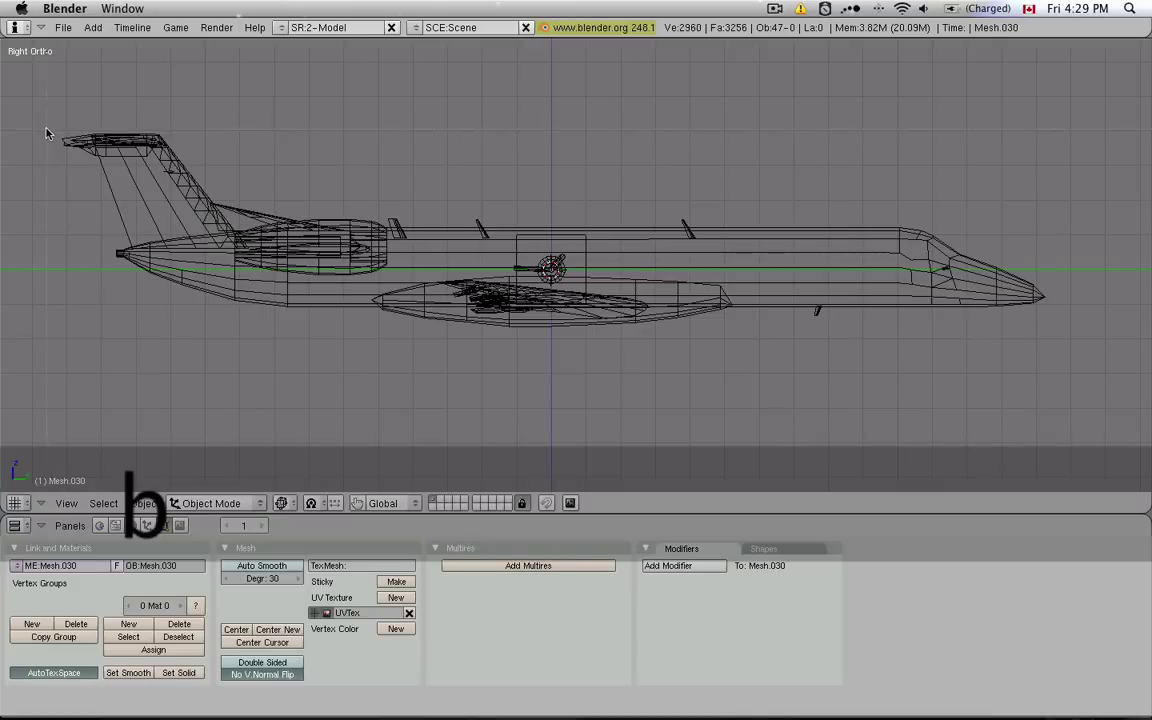
{"action": "left_click_drag", "start_coordinate": [193, 188], "coordinate": [1058, 357]}
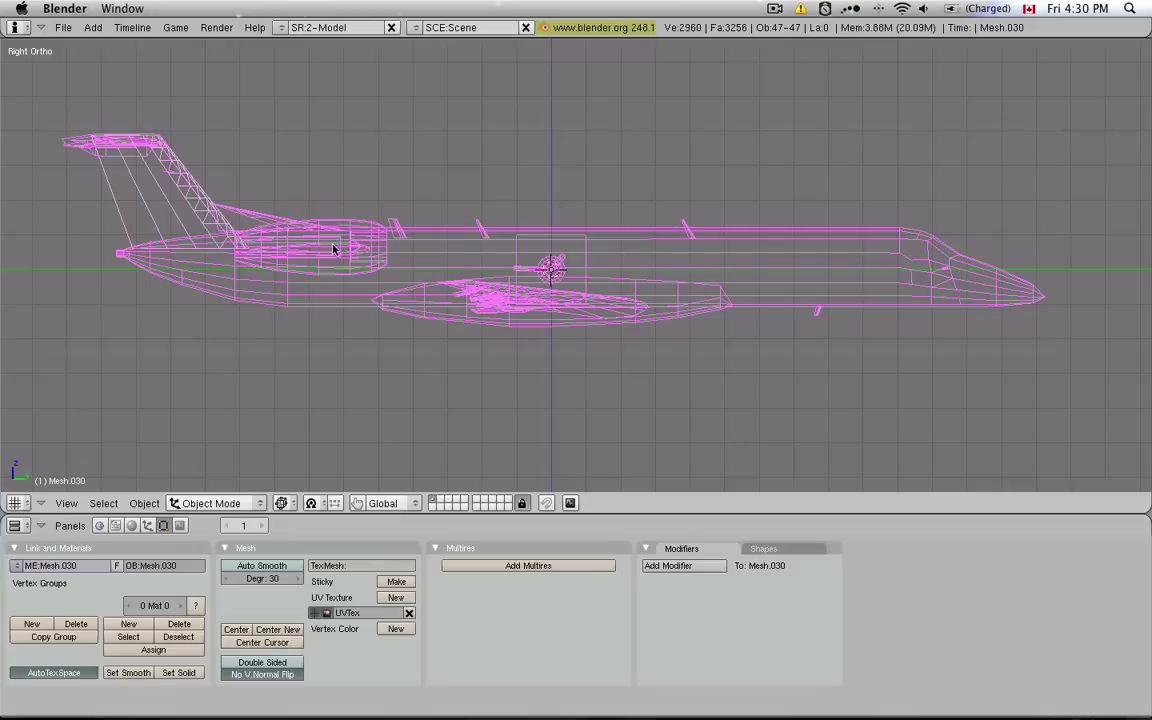
Try scaling, moving and rotating all the selected aircraft parts together.
{"action": "key", "text": "s"}
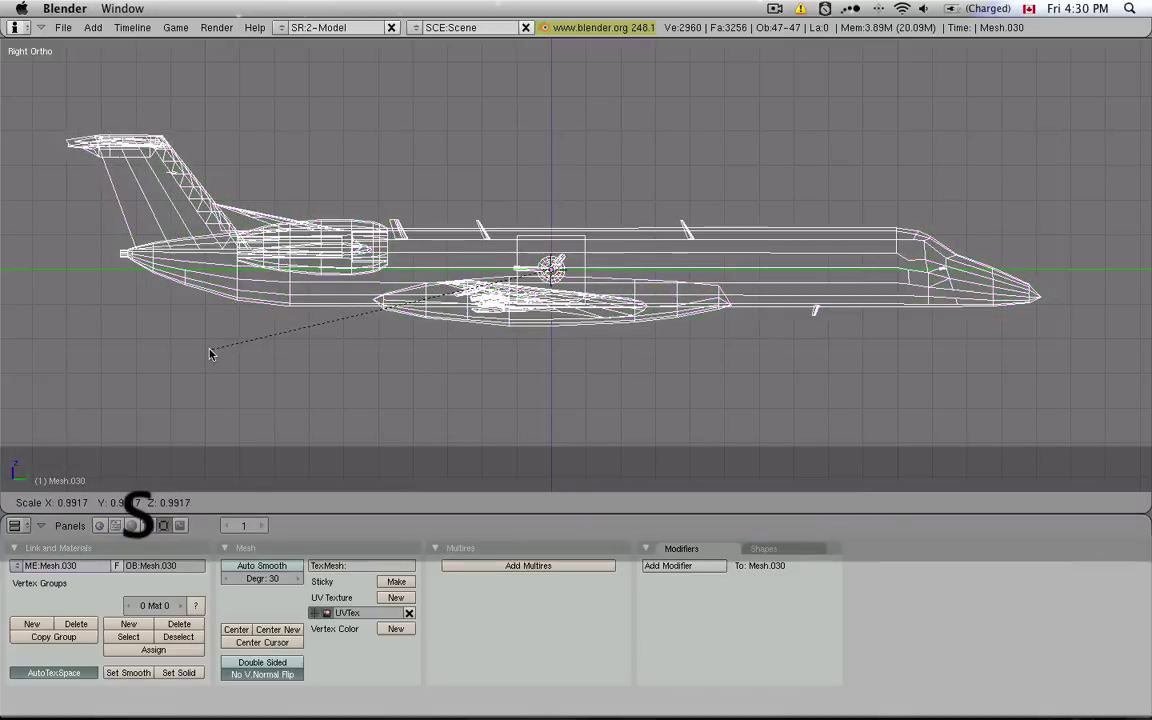
{"action": "key", "text": "g"}
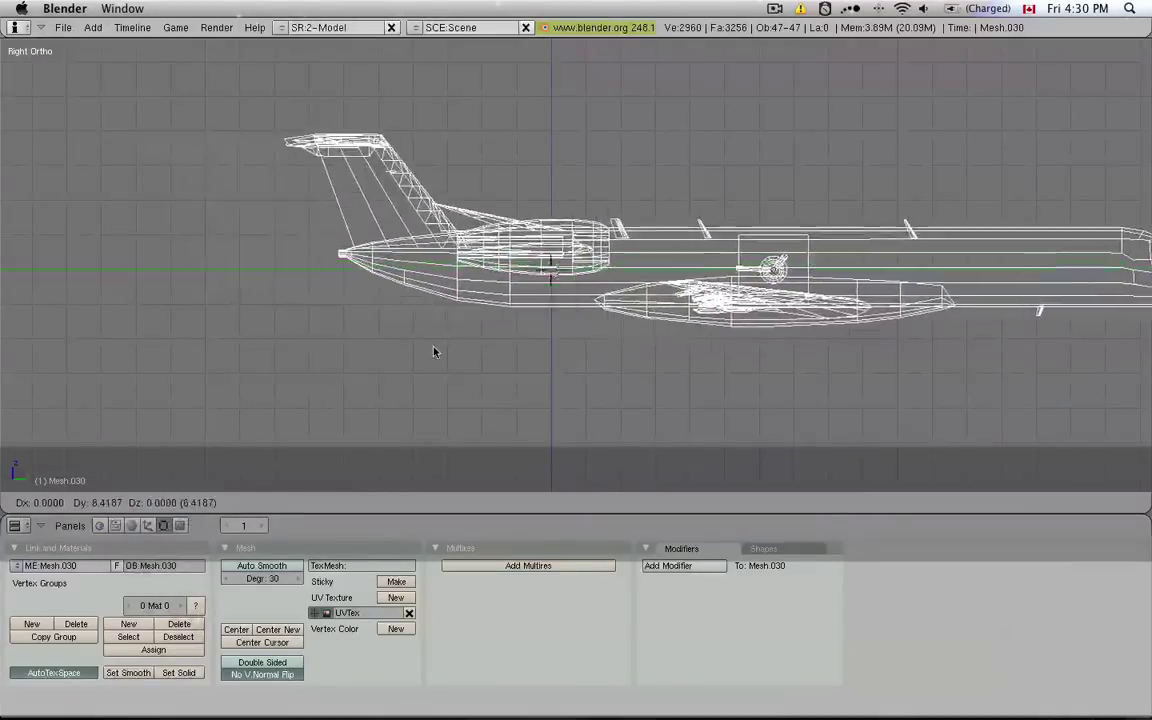
{"action": "key", "text": "r"}
{"action": "key", "text": "g"}
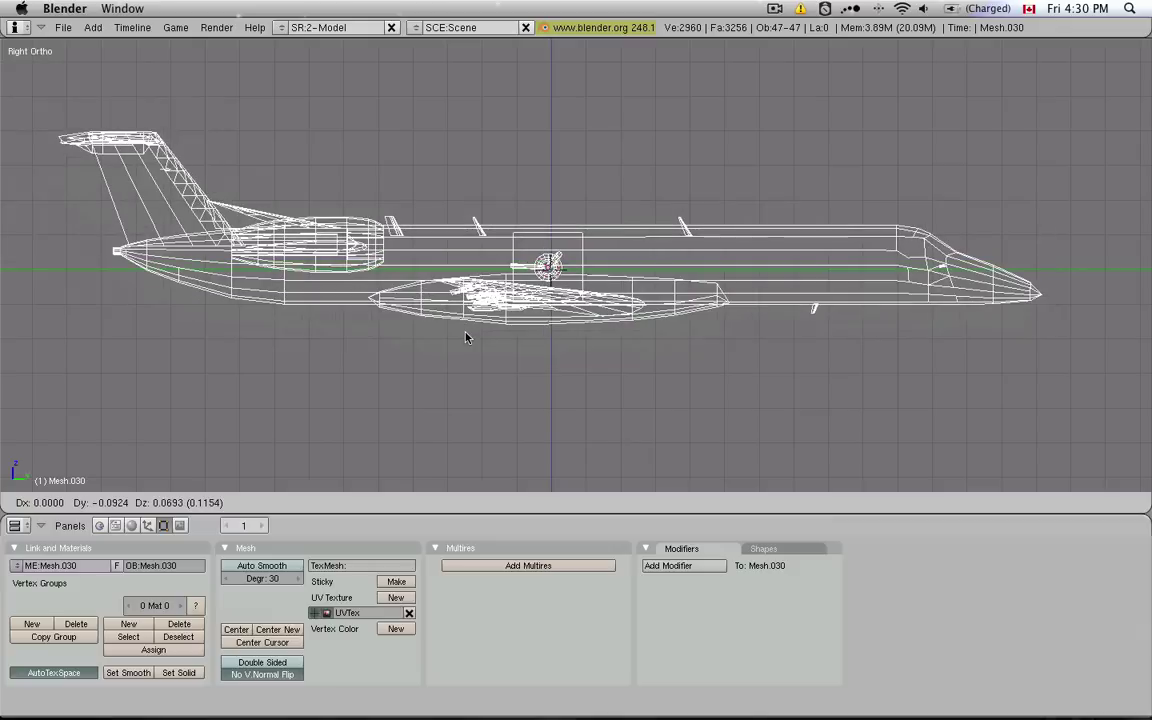
{"action": "key", "text": "Escape"}
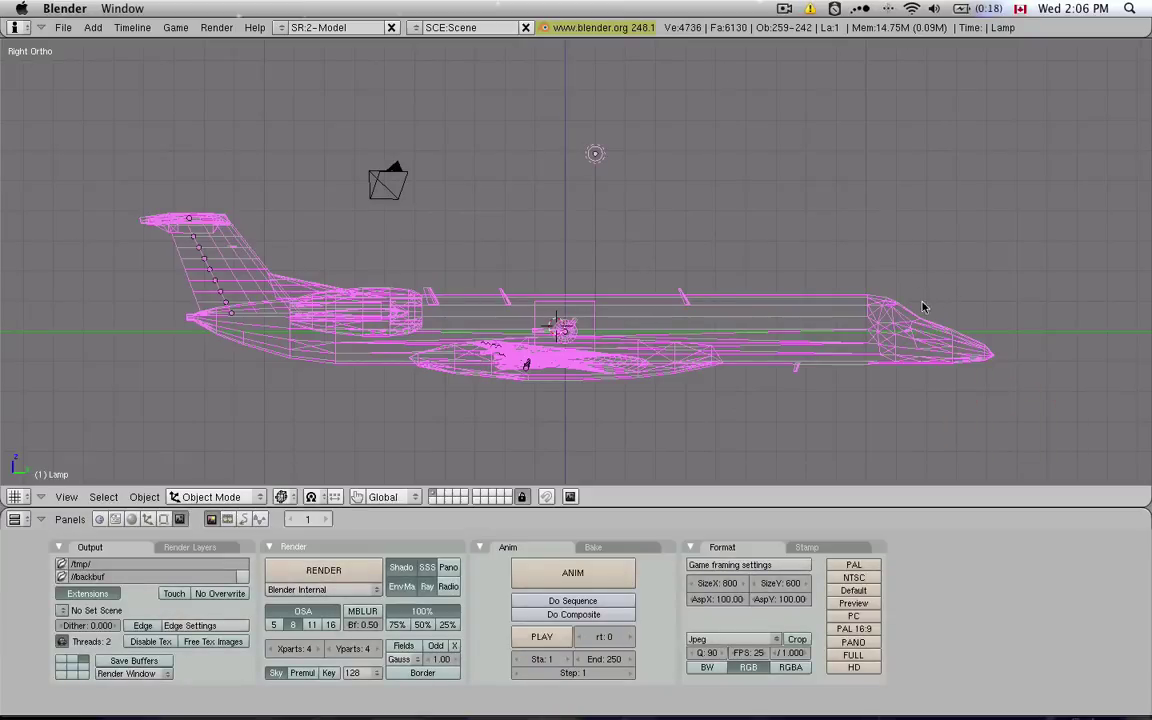
Remove the fuselage from the selection with a deselecting box around the aircraft's nose.
{"action": "key", "text": "b"}
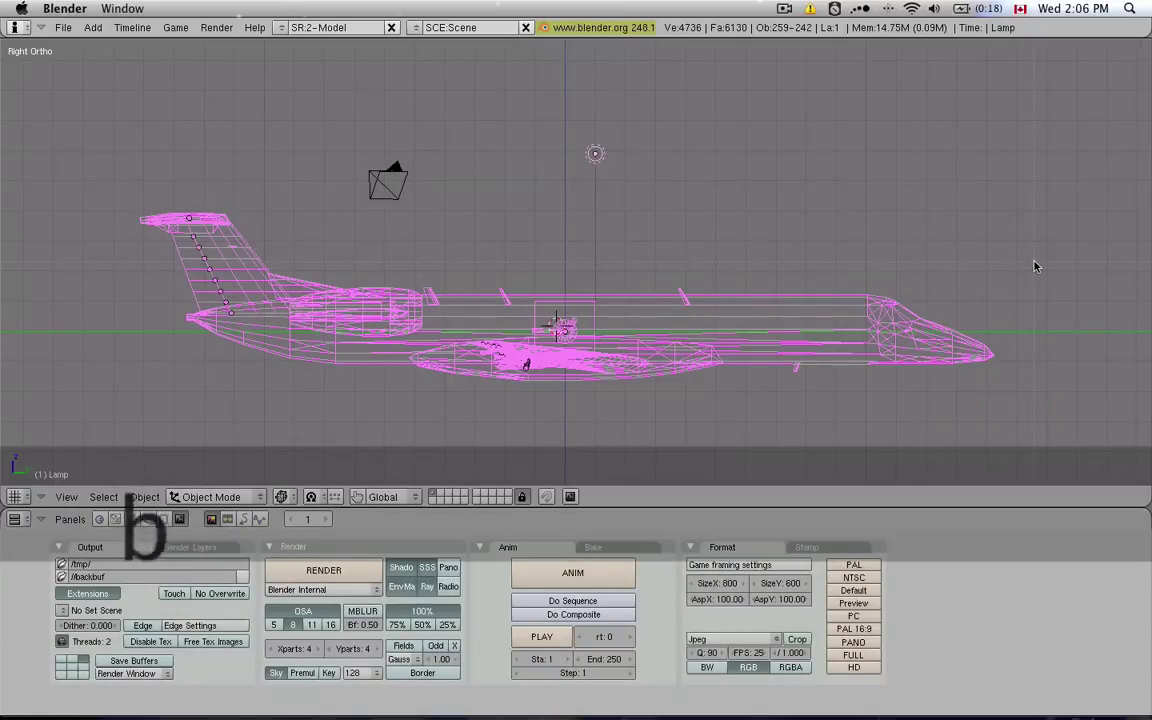
{"action": "left_click_drag", "start_coordinate": [1041, 262], "coordinate": [786, 389]}
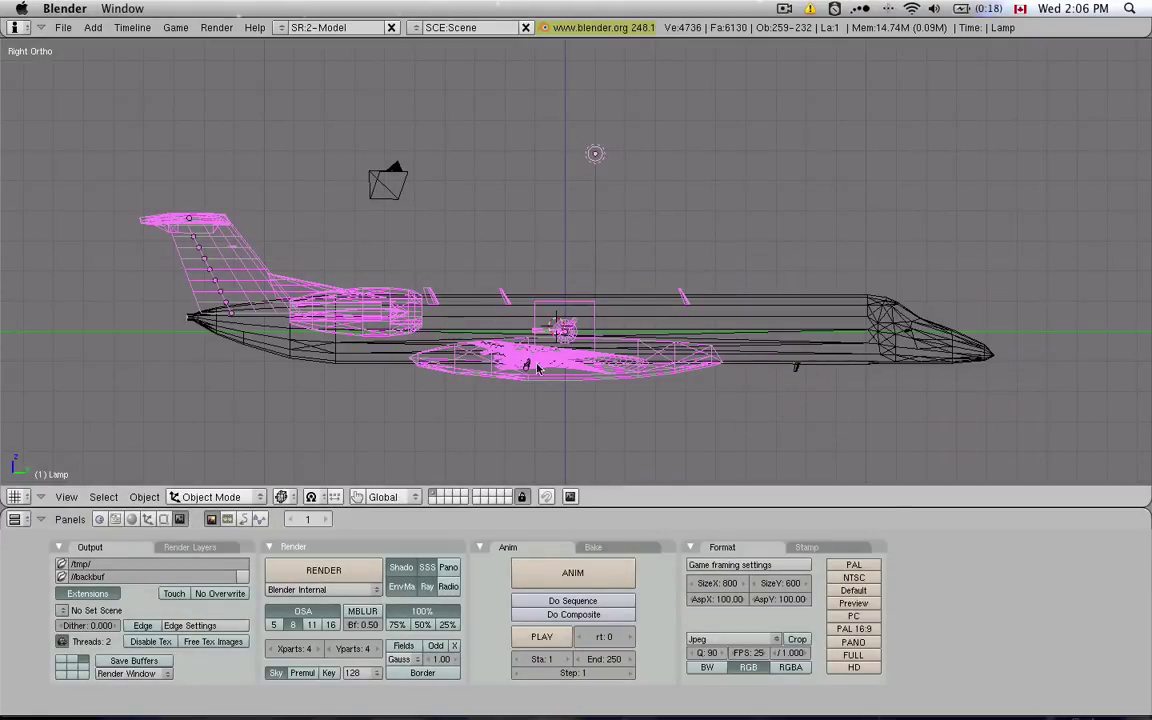
Remove the tail parts from the selection with a deselecting box and clear the whole selection.
{"action": "key", "text": "b"}
{"action": "right_click_drag", "start_coordinate": [117, 184], "coordinate": [300, 282]}
{"action": "key", "text": "b"}
{"action": "key", "text": "a"}
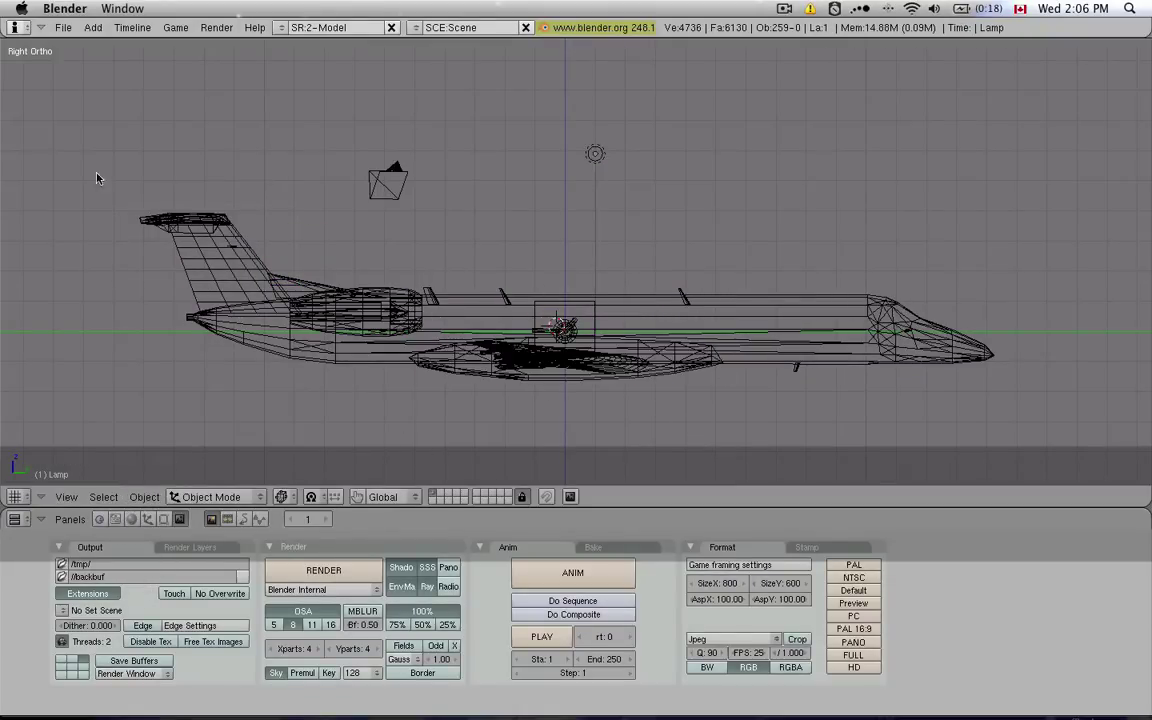
Box-select all the aircraft's parts and remove the lamp above the fuselage from the selection.
{"action": "key", "text": "b"}
{"action": "left_click_drag", "start_coordinate": [97, 178], "coordinate": [1018, 417]}
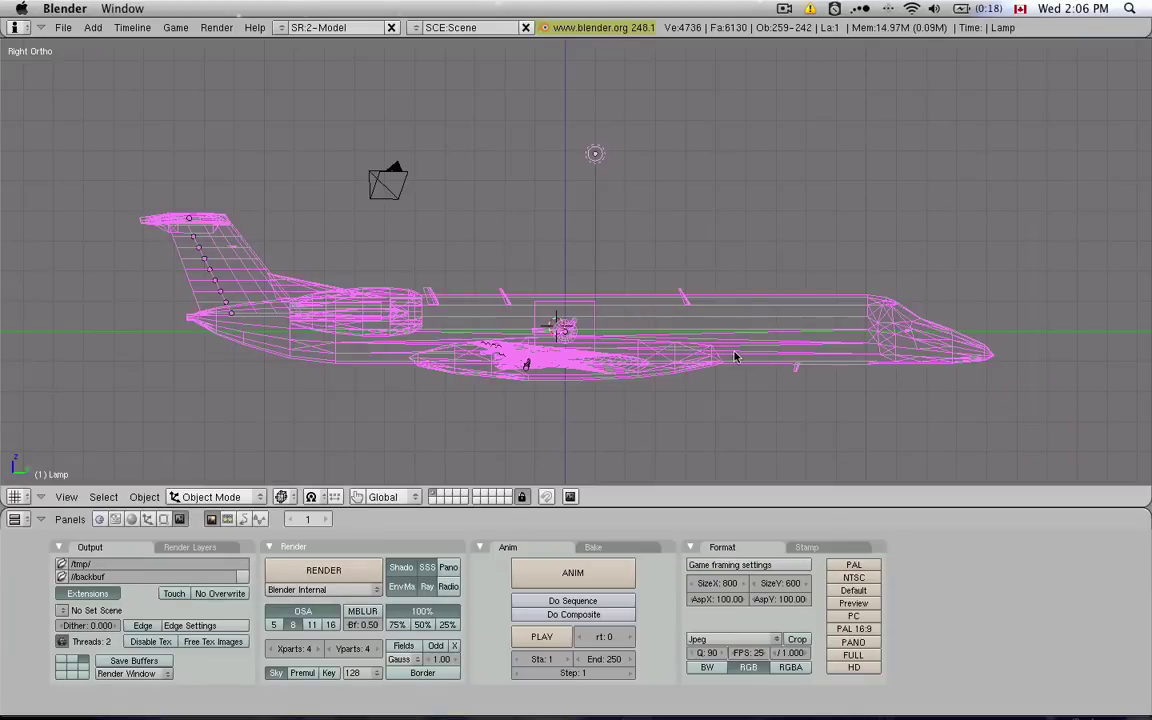
{"action": "key", "text": "b"}
{"action": "key", "text": "b"}
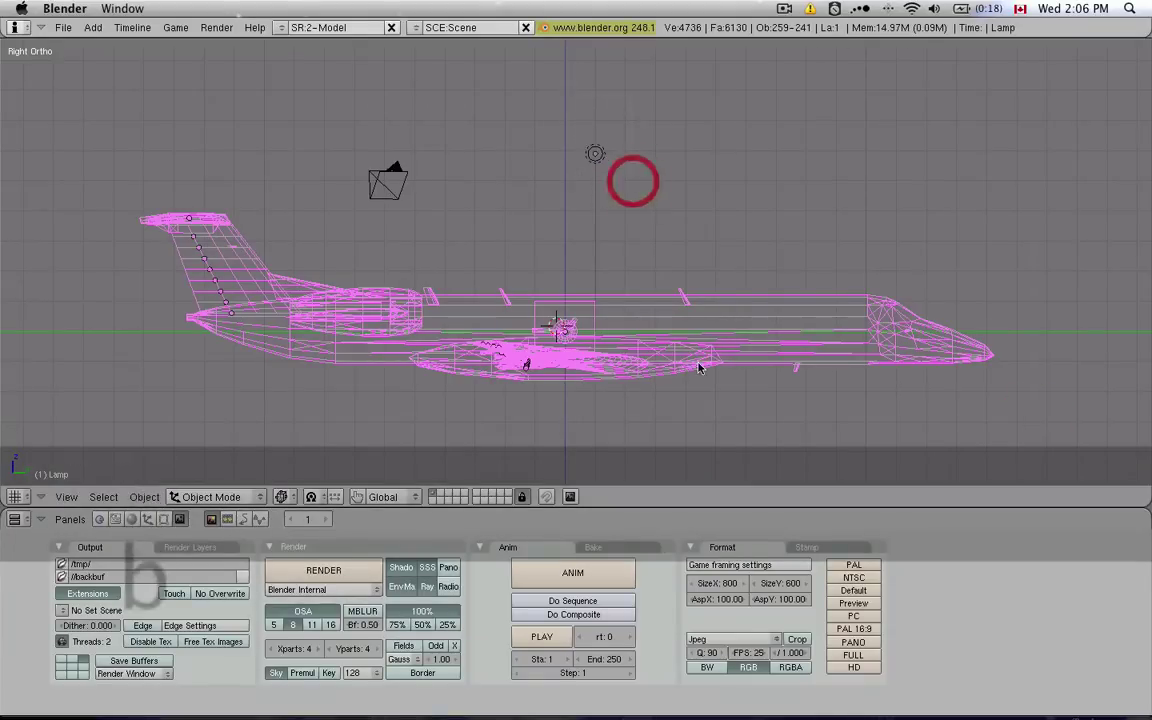
Make the fuselage the active object and join all the selected aircraft meshes into one.
{"action": "right_click", "coordinate": [766, 324]}
{"action": "right_click", "coordinate": [760, 323], "text": "shift"}
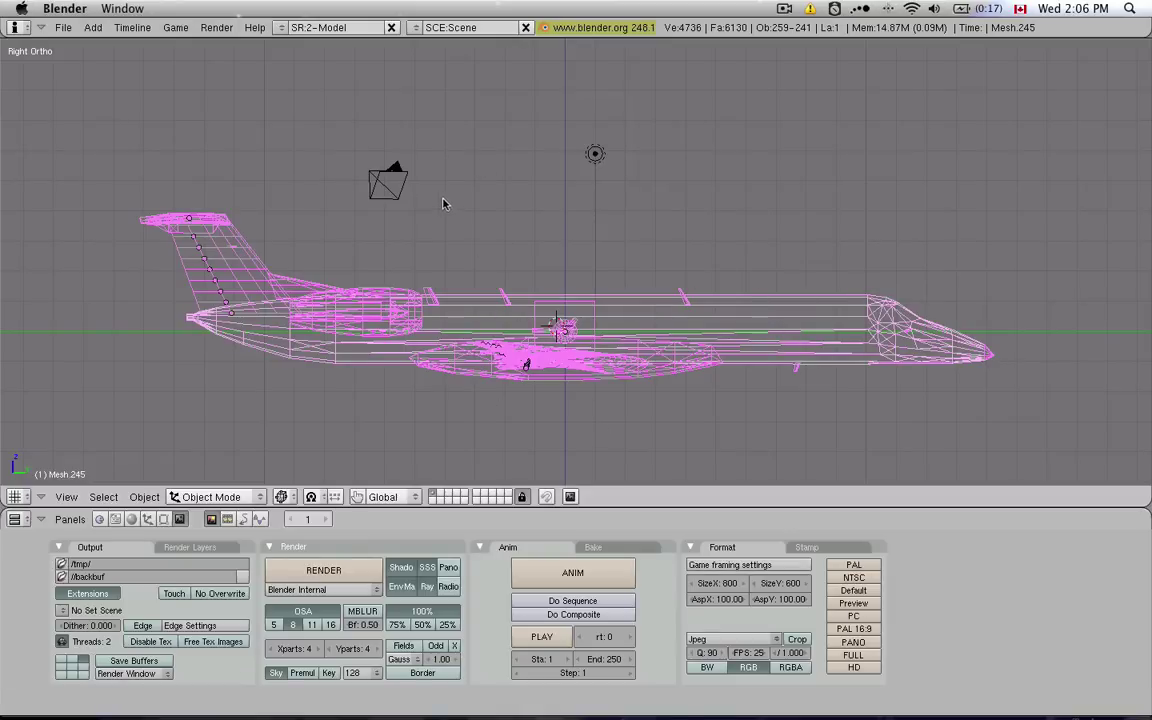
{"action": "middle_click_drag", "start_coordinate": [419, 180], "coordinate": [415, 241]}
{"action": "key", "text": "KP_1"}
{"action": "key", "text": "KP_3"}
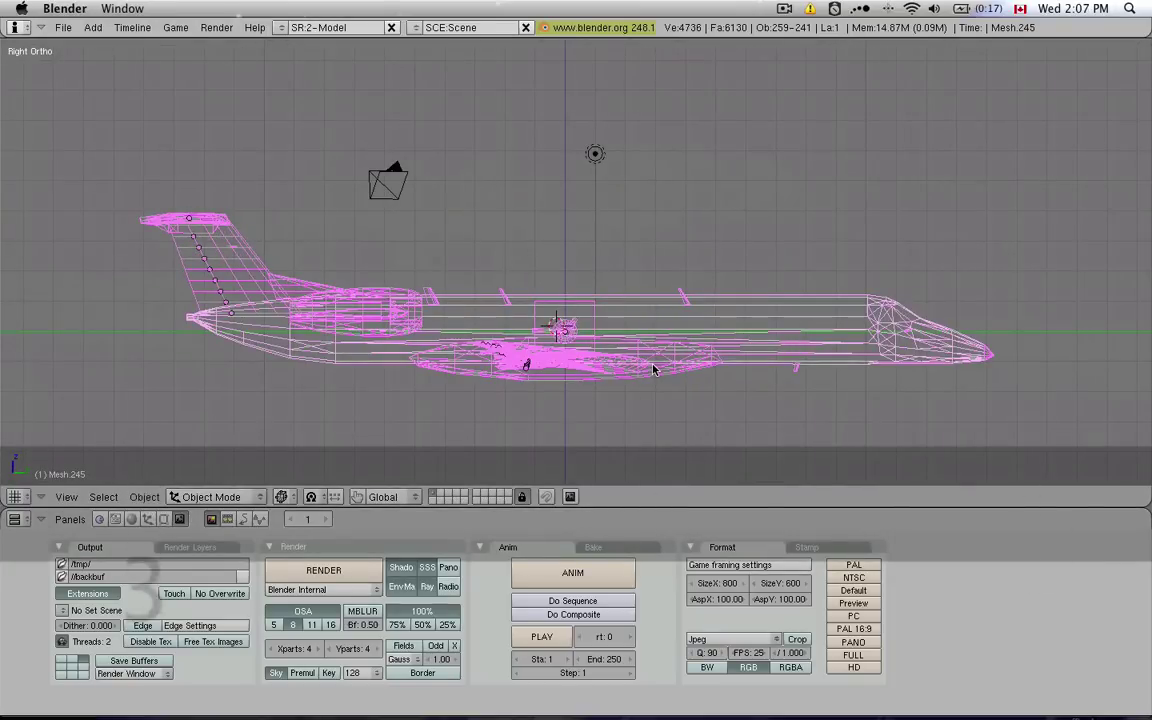
{"action": "key", "text": "ctrl+j"}
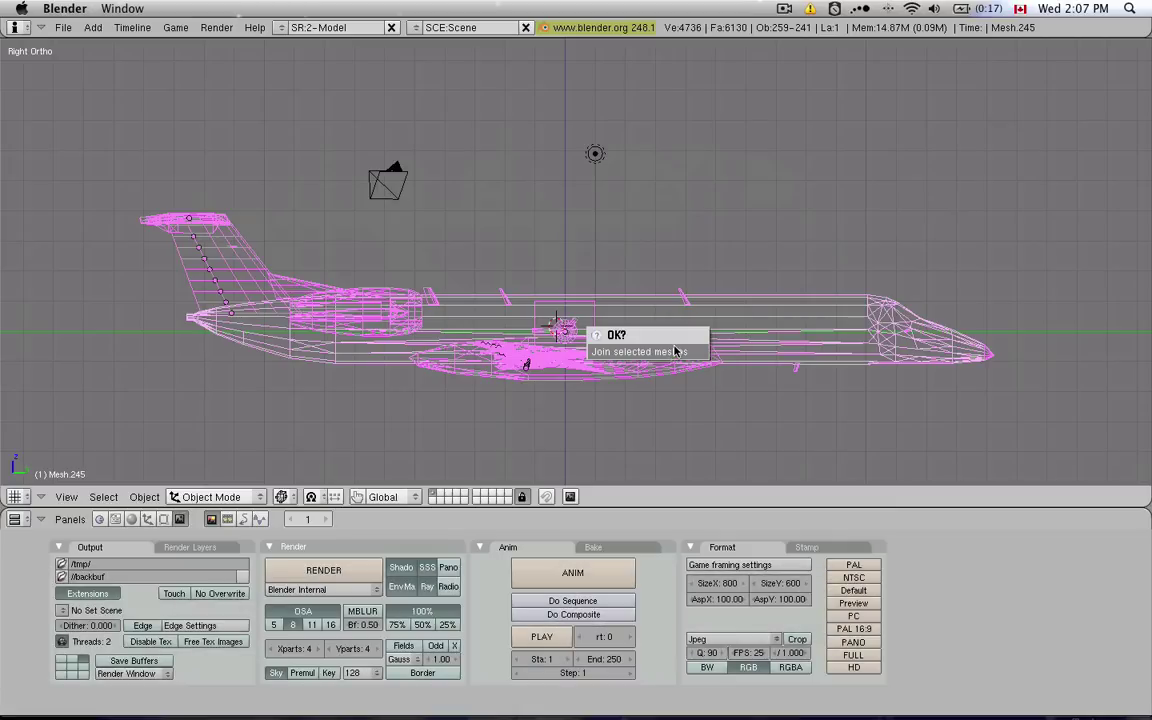
{"action": "left_click", "coordinate": [674, 351]}
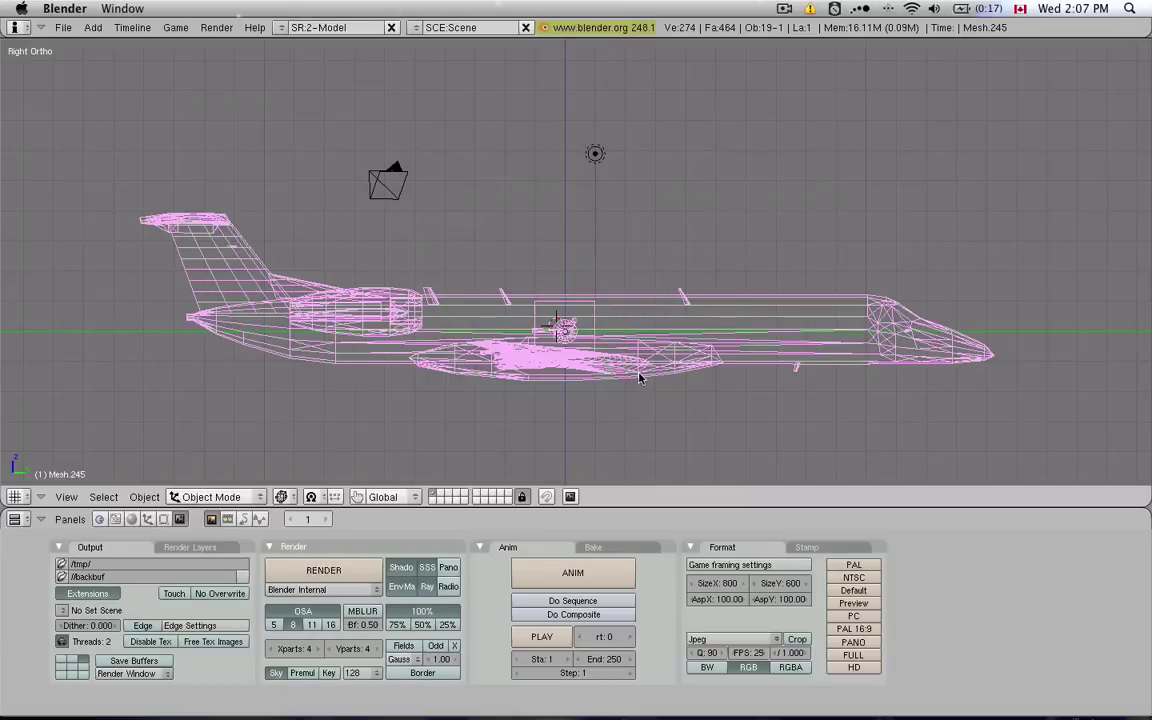
Select the joined aircraft and try moving it as a single object.
{"action": "right_click", "coordinate": [640, 308]}
{"action": "key", "text": "g"}
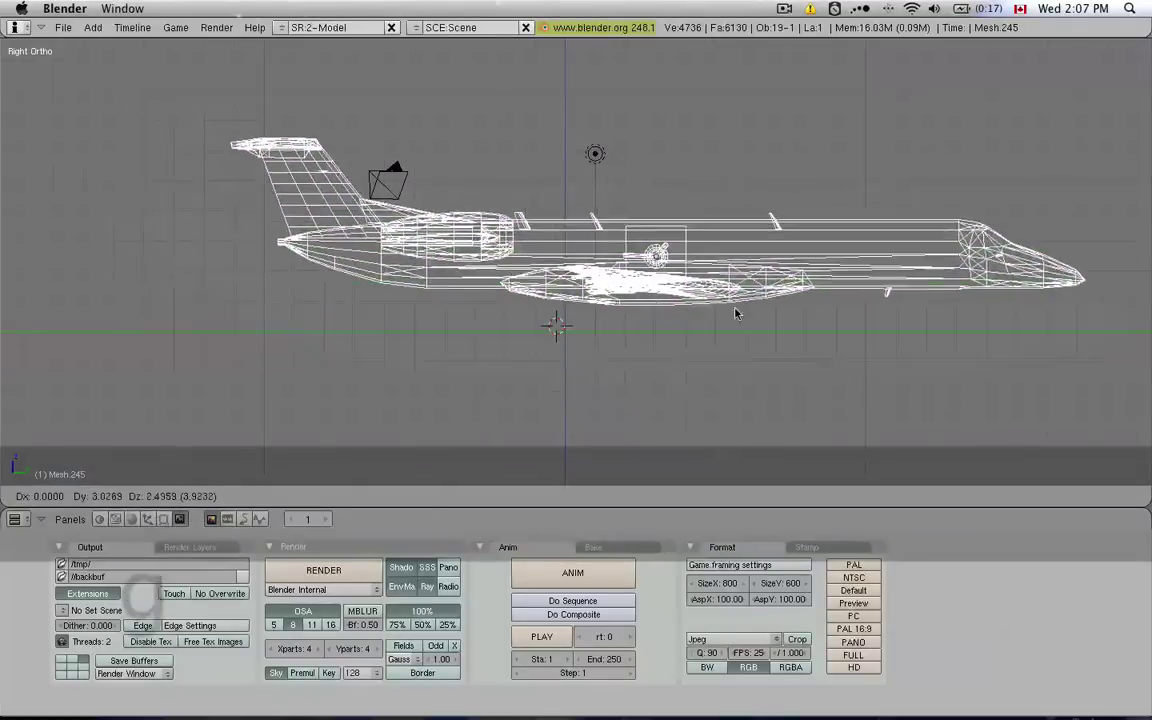
{"action": "key", "text": "Escape"}
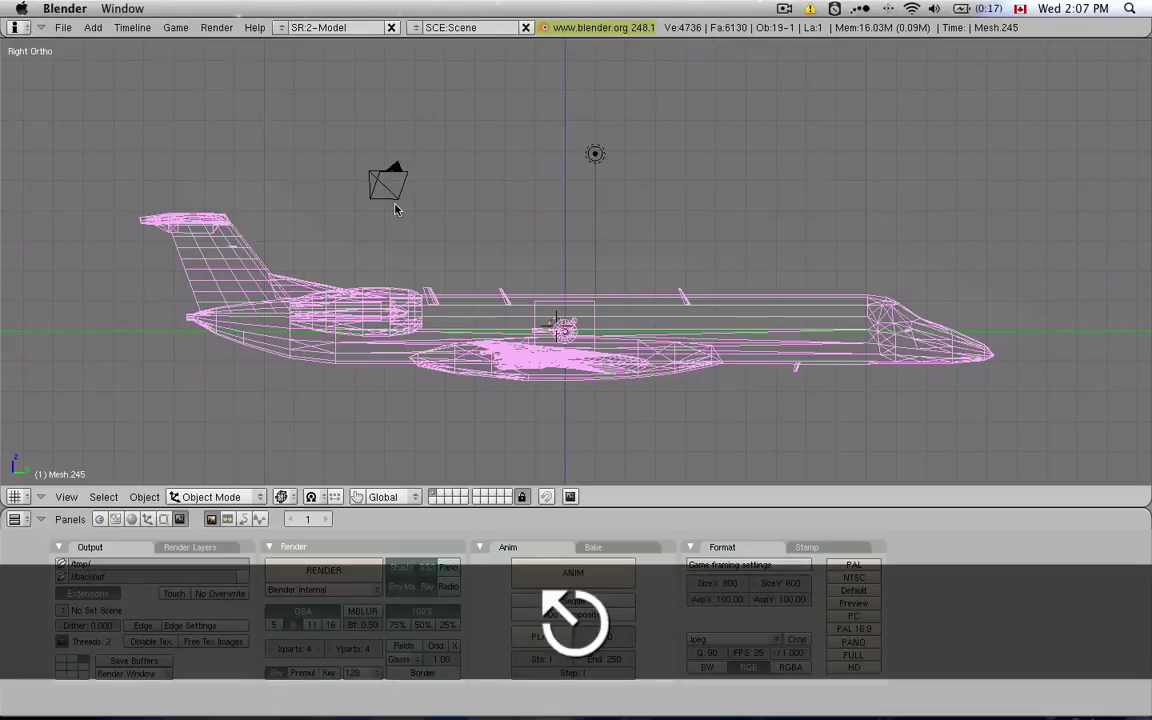
{"action": "right_click", "coordinate": [396, 203]}
{"action": "right_click", "coordinate": [620, 335]}
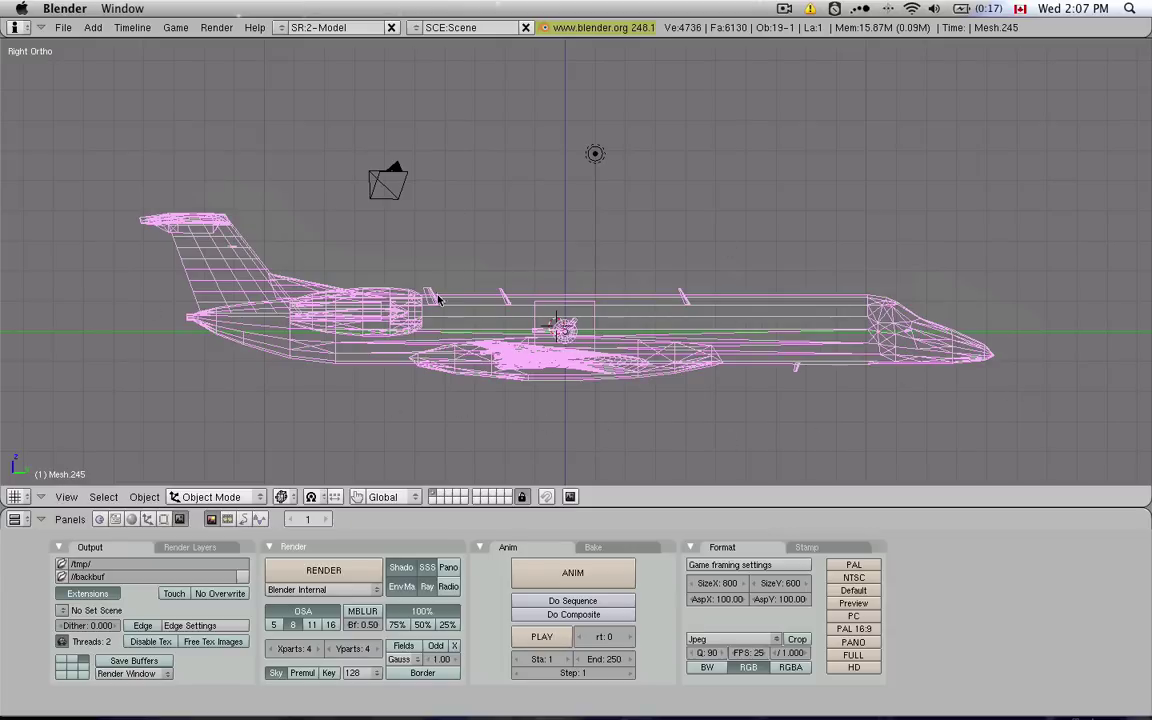
Try moving, rotating and scaling the joined aircraft in the side view without keeping the transforms.
{"action": "scroll", "coordinate": [620, 308], "scroll_direction": "down", "scroll_amount": 2}
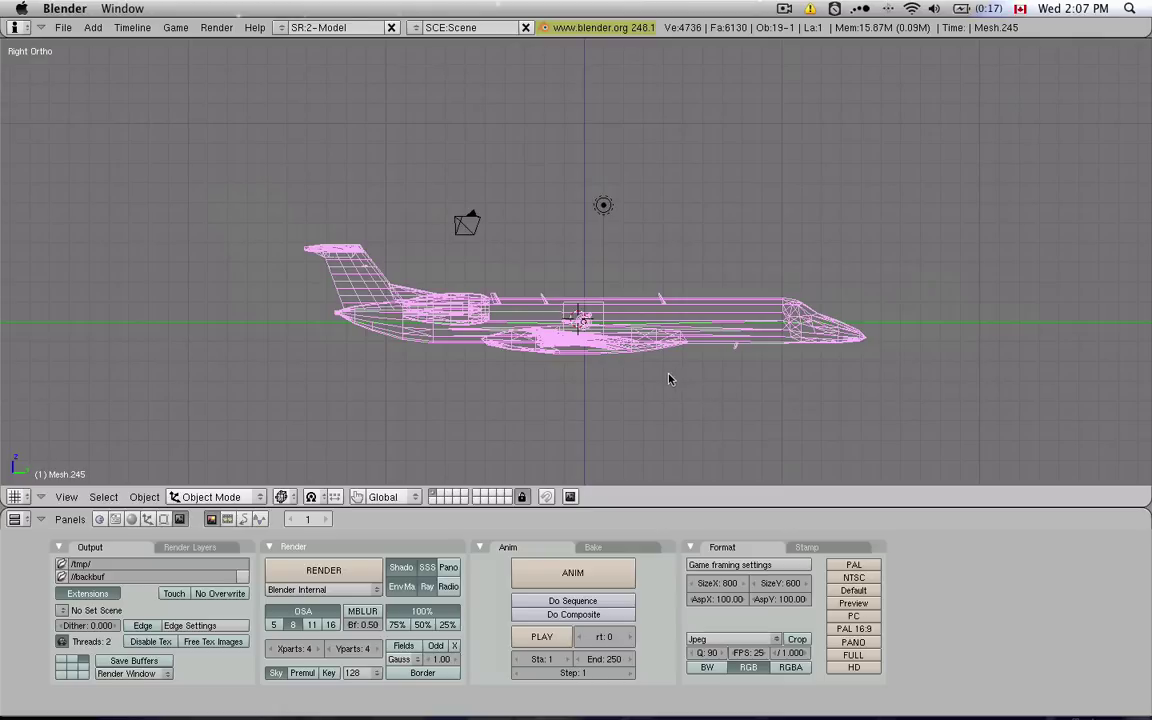
{"action": "key", "text": "g"}
{"action": "key", "text": "r"}
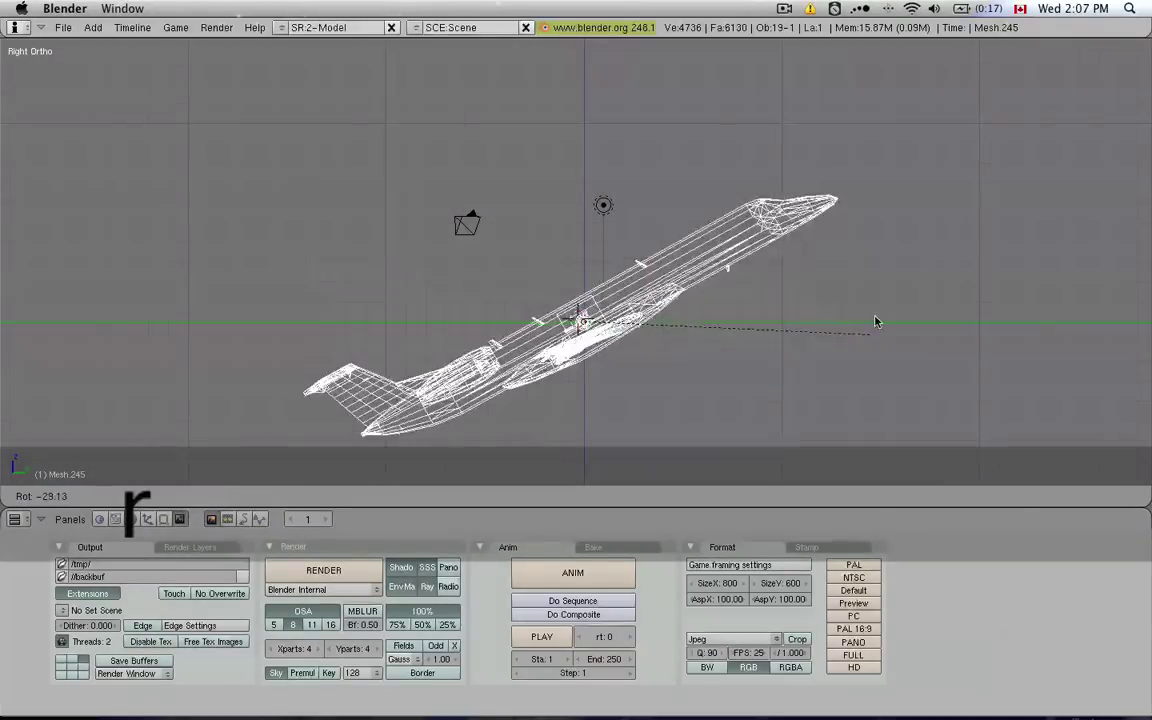
{"action": "left_click", "coordinate": [712, 406]}
{"action": "key", "text": "s"}
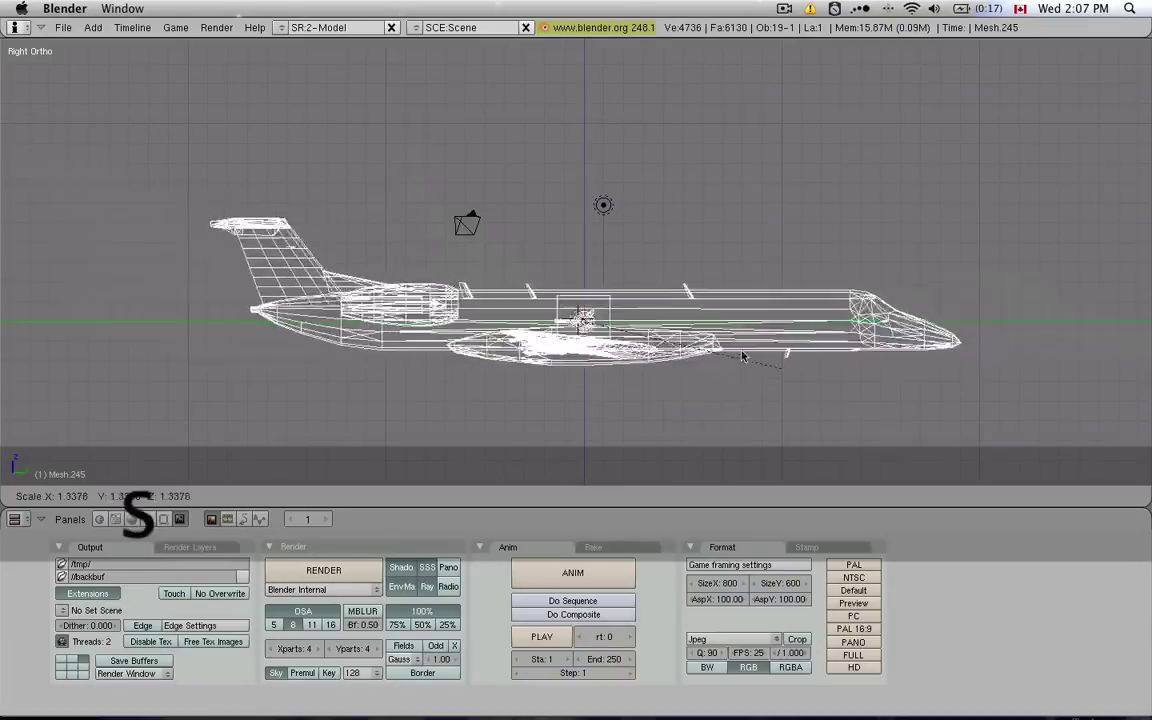
{"action": "key", "text": "Escape"}
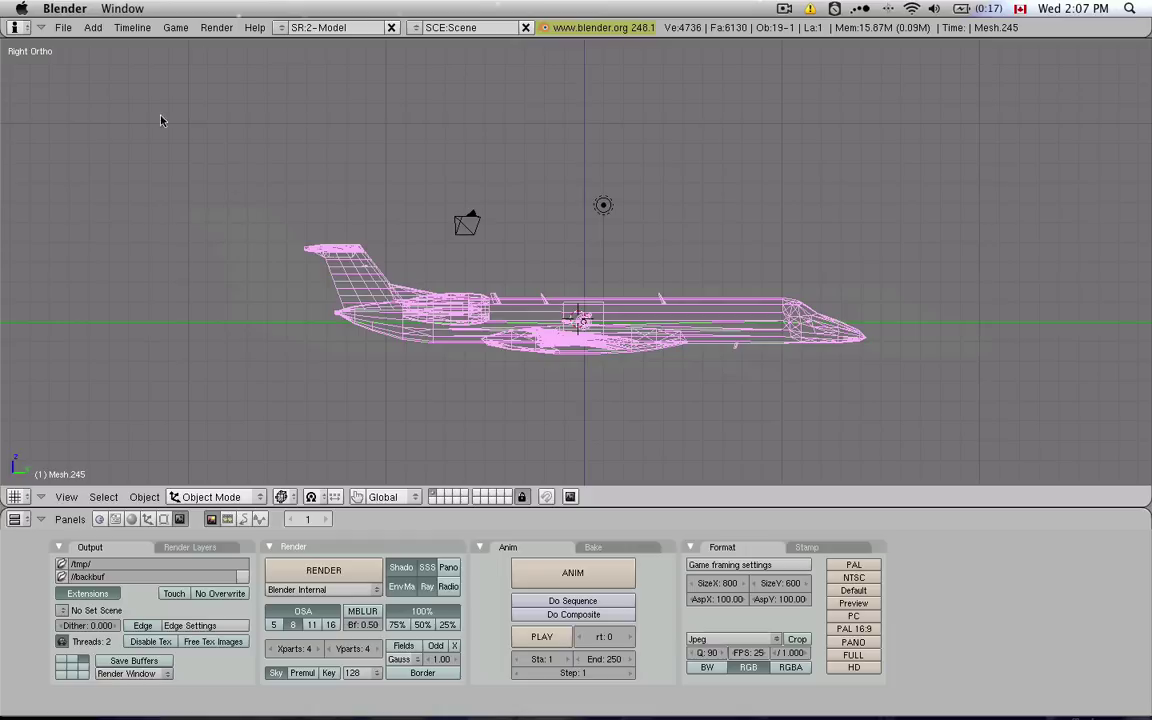
Try moving the joined aircraft towards its nose and slightly down, and undo the move.
{"action": "key", "text": "g"}
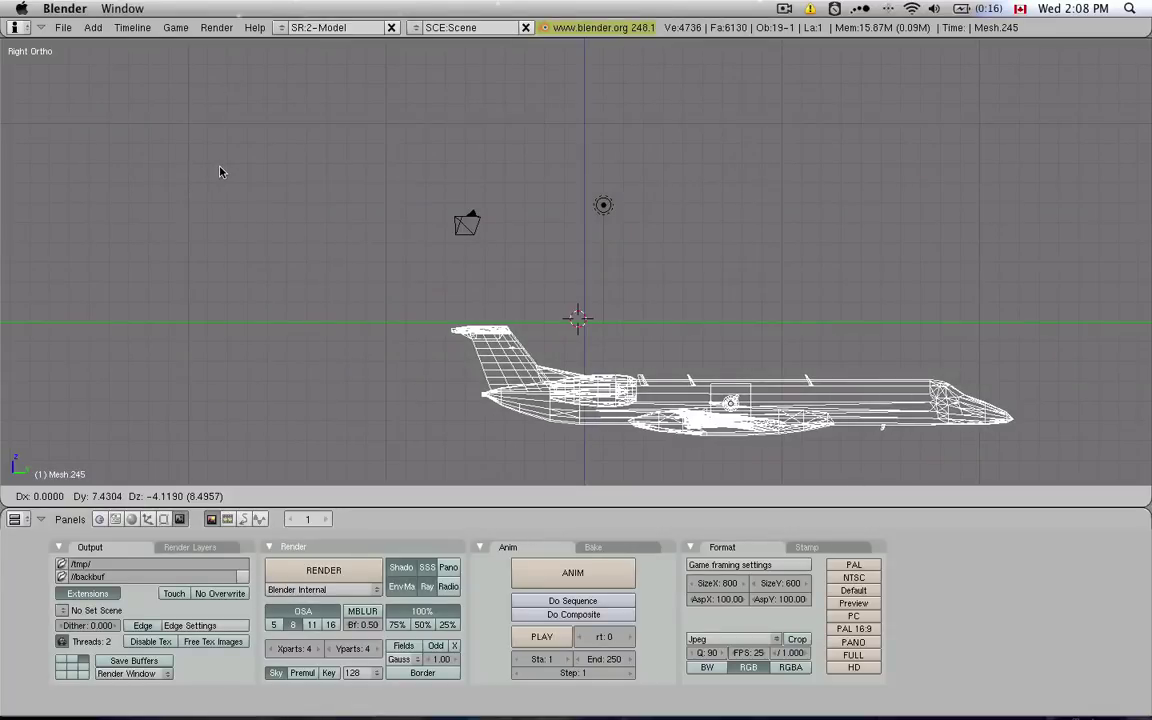
{"action": "key", "text": "Escape"}
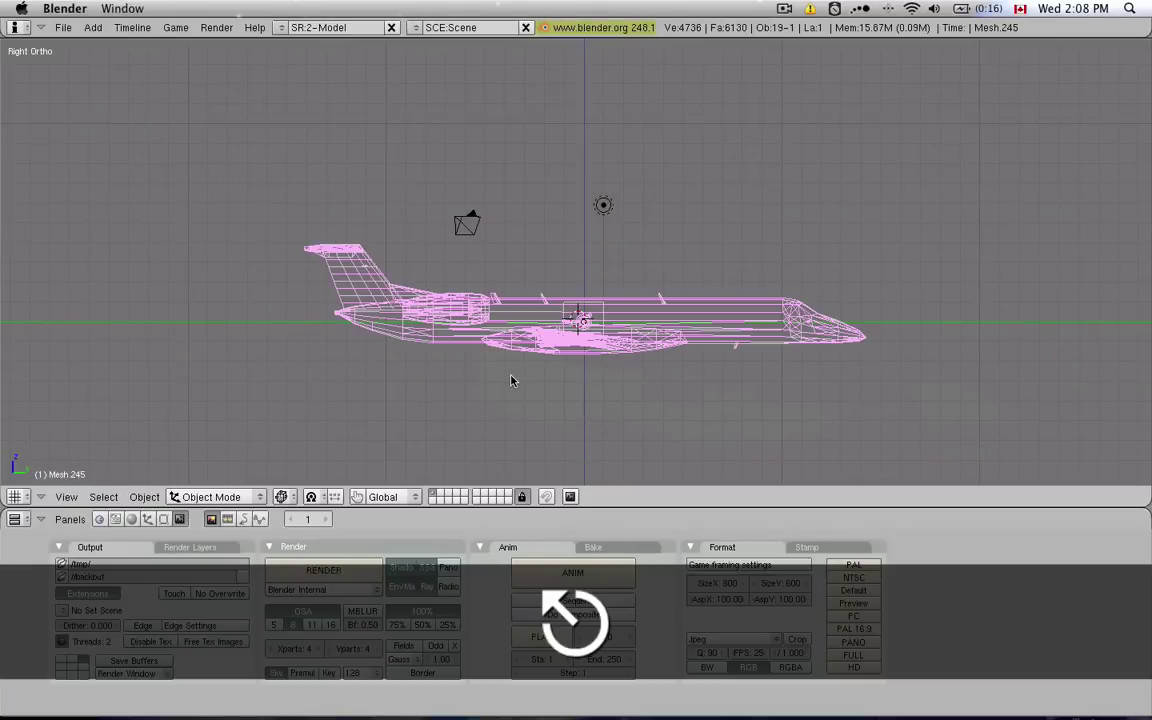
{"action": "key", "text": "g"}
{"action": "left_click", "coordinate": [707, 404]}
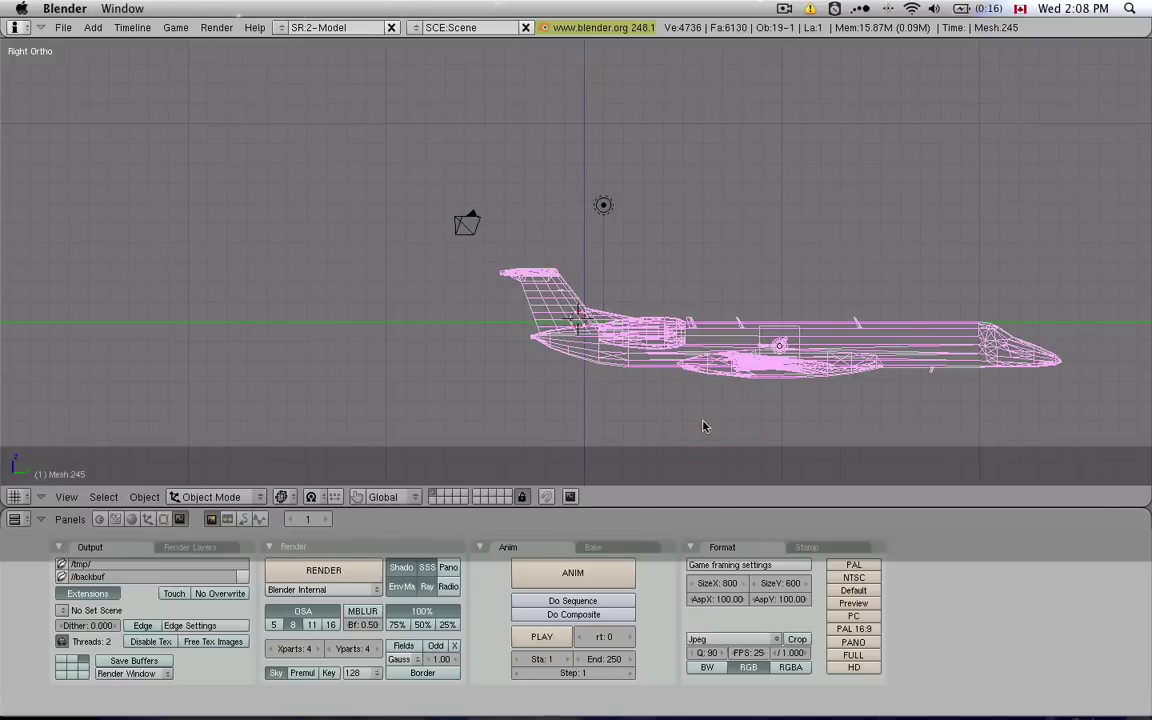
{"action": "key", "text": "super+z"}
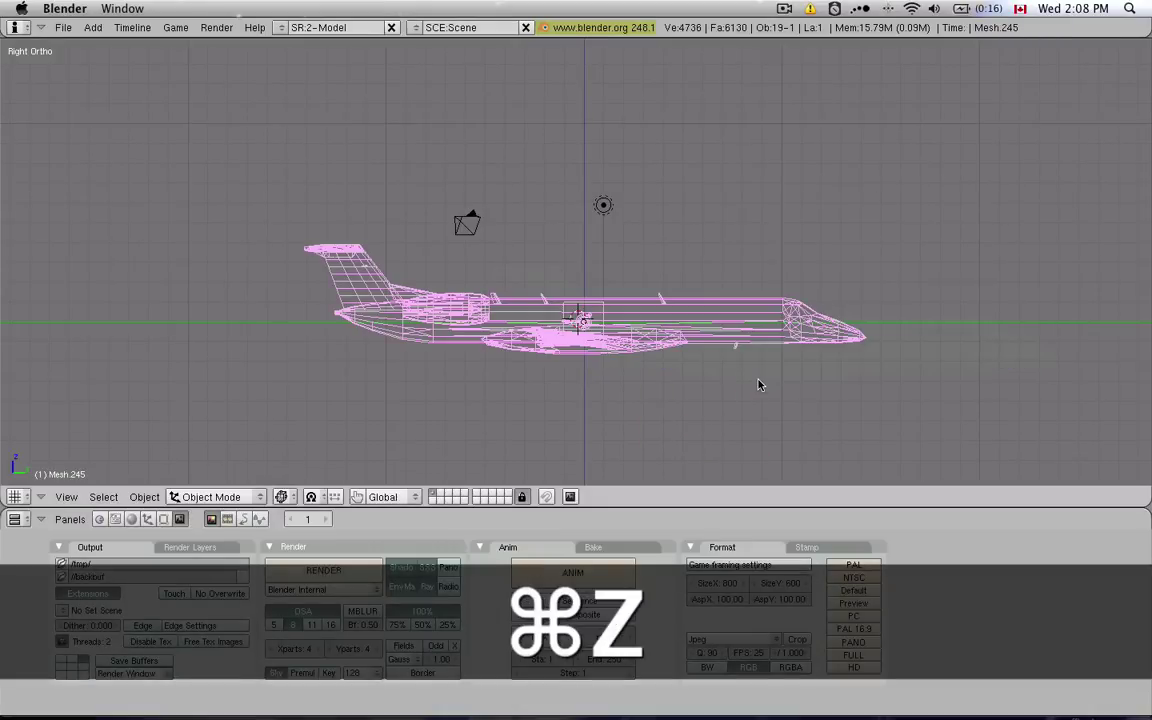
Try rotating the joined aircraft nose-down in the side view and undo the rotation.
{"action": "key", "text": "r"}
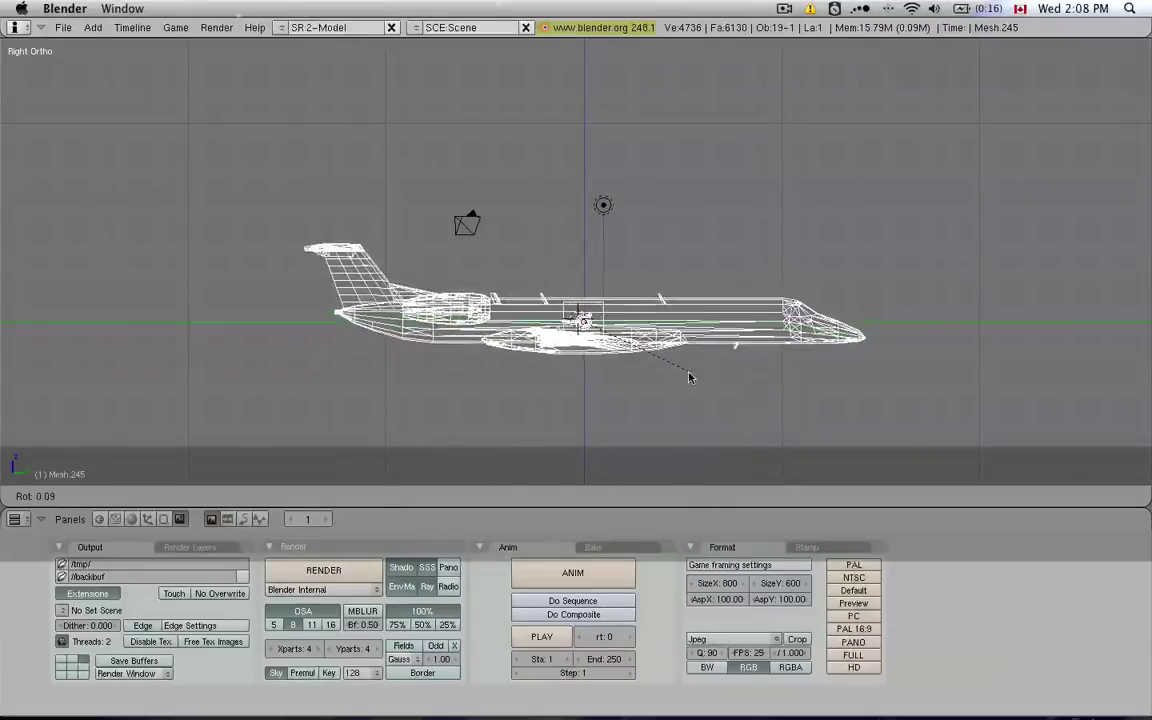
{"action": "key", "text": "Escape"}
{"action": "key", "text": "r"}
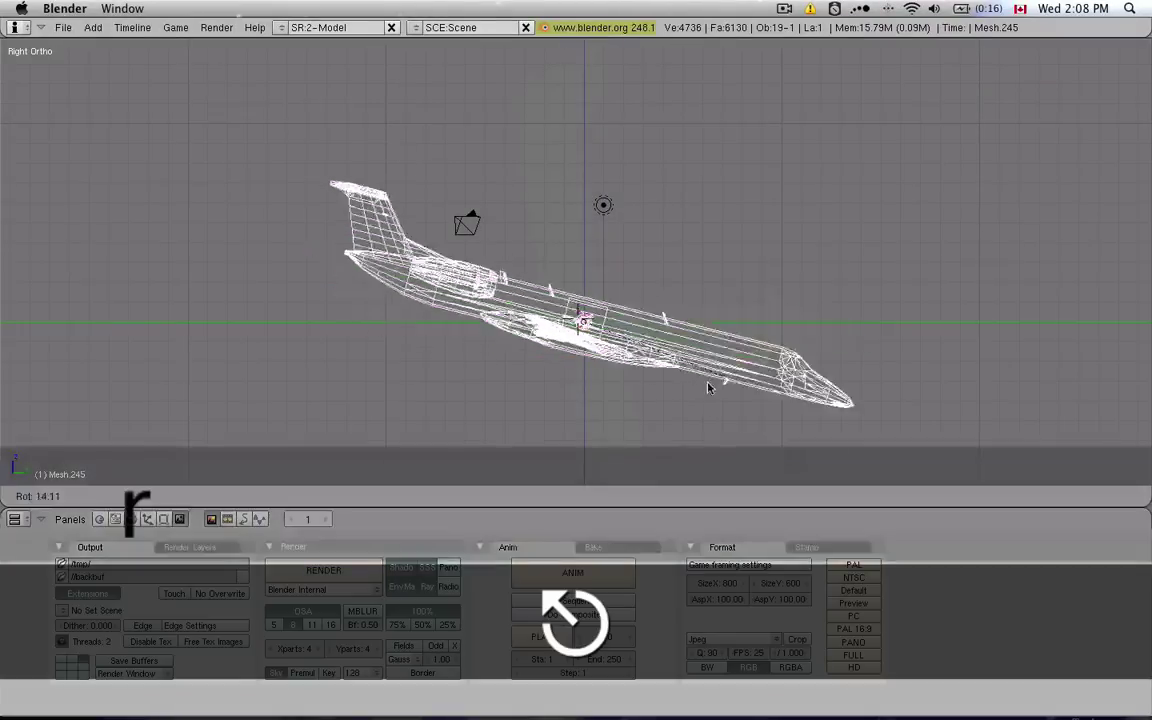
{"action": "left_click", "coordinate": [648, 395]}
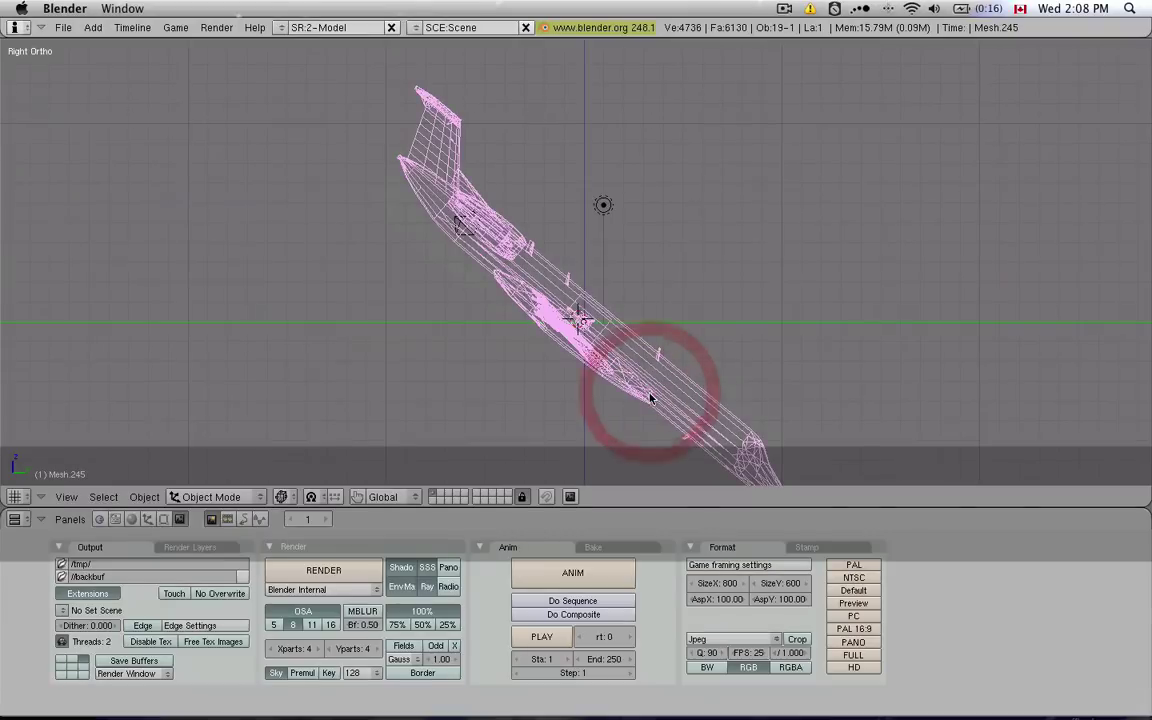
{"action": "key", "text": "super+z"}
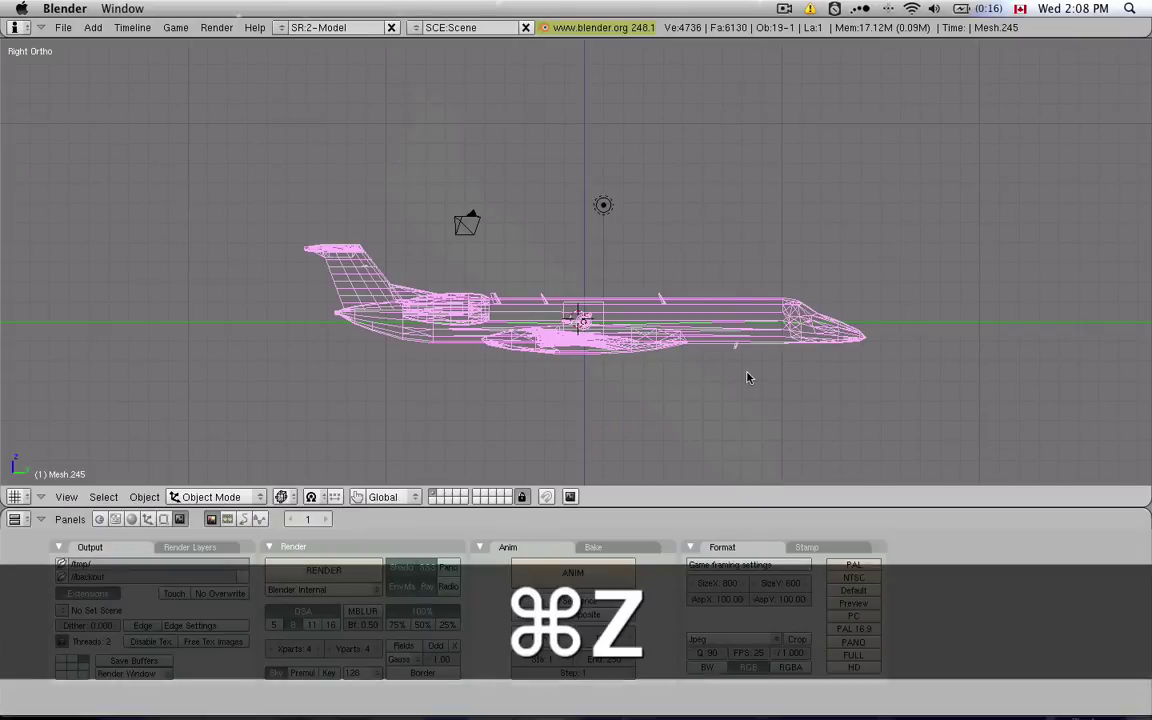
Try enlarging the joined aircraft to more than twice its size and undo the scaling.
{"action": "key", "text": "s"}
{"action": "key", "text": "Escape"}
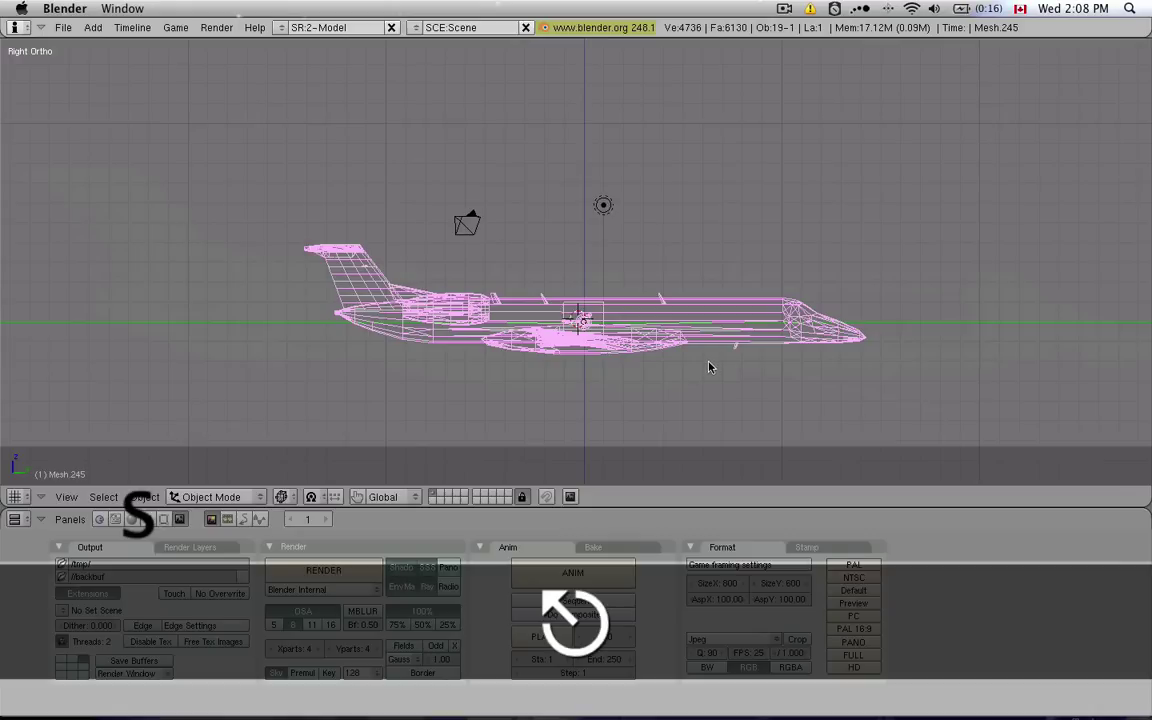
{"action": "key", "text": "s"}
{"action": "left_click", "coordinate": [877, 393]}
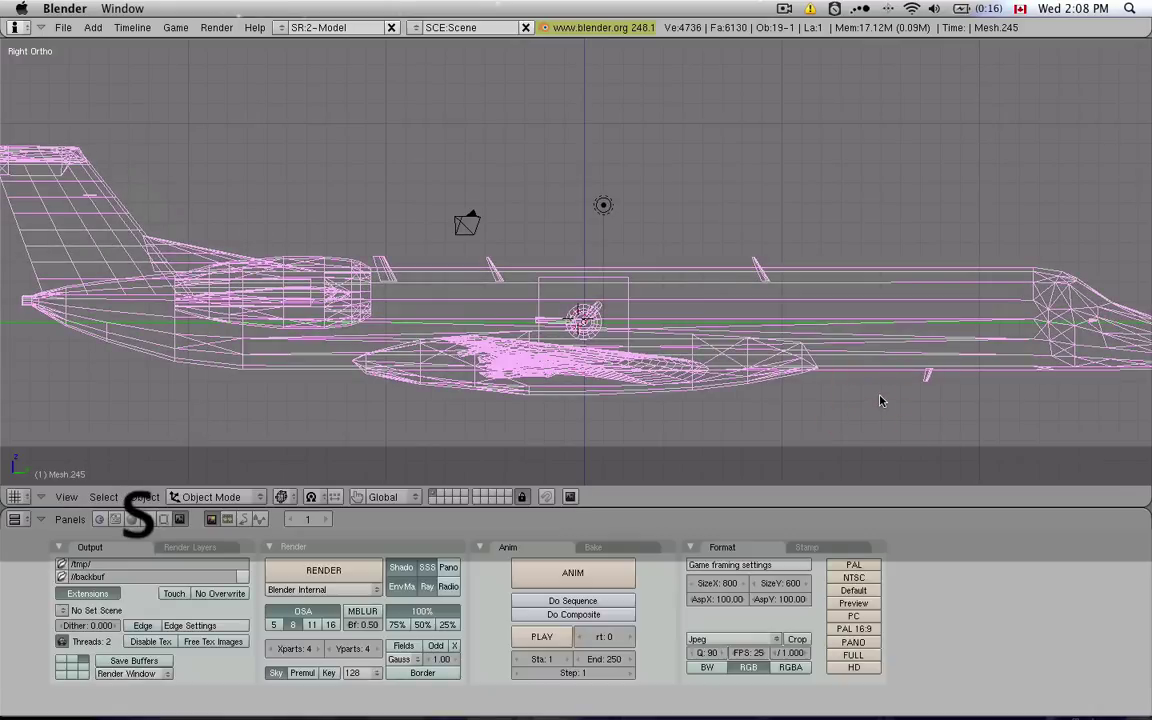
{"action": "key", "text": "super+z"}
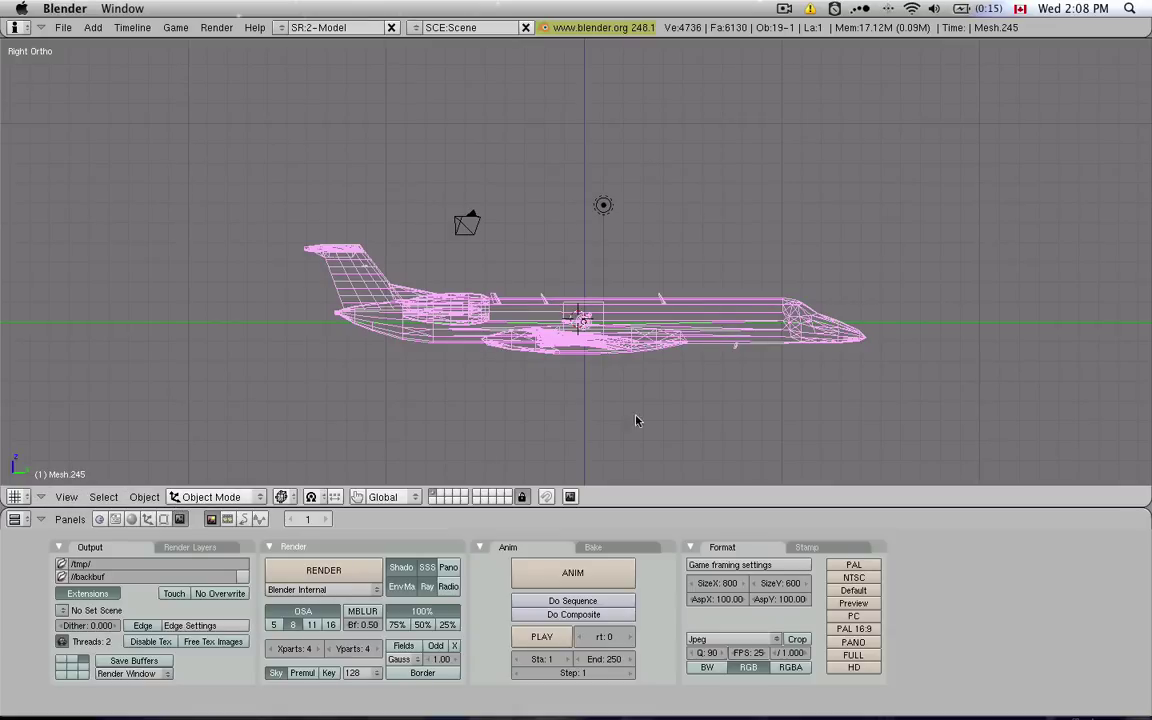
Try scaling the joined aircraft to about 2 times in snapped increments and undo the scaling.
{"action": "key", "text": "s"}
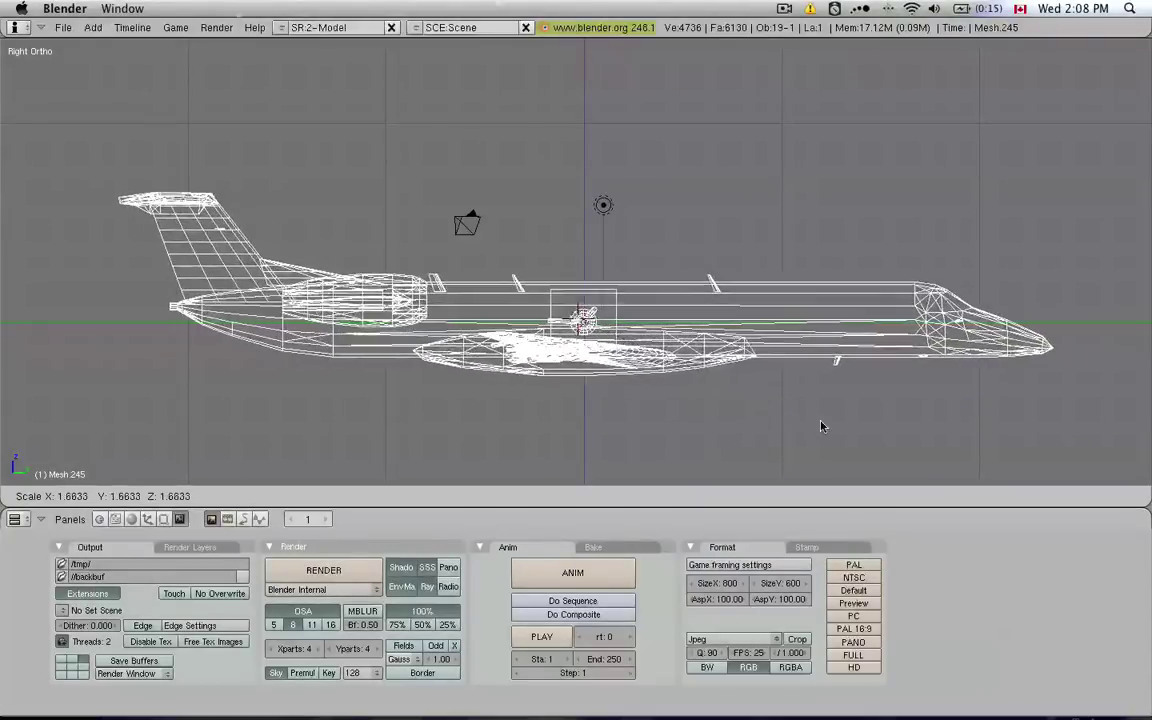
{"action": "key", "text": "ctrl"}
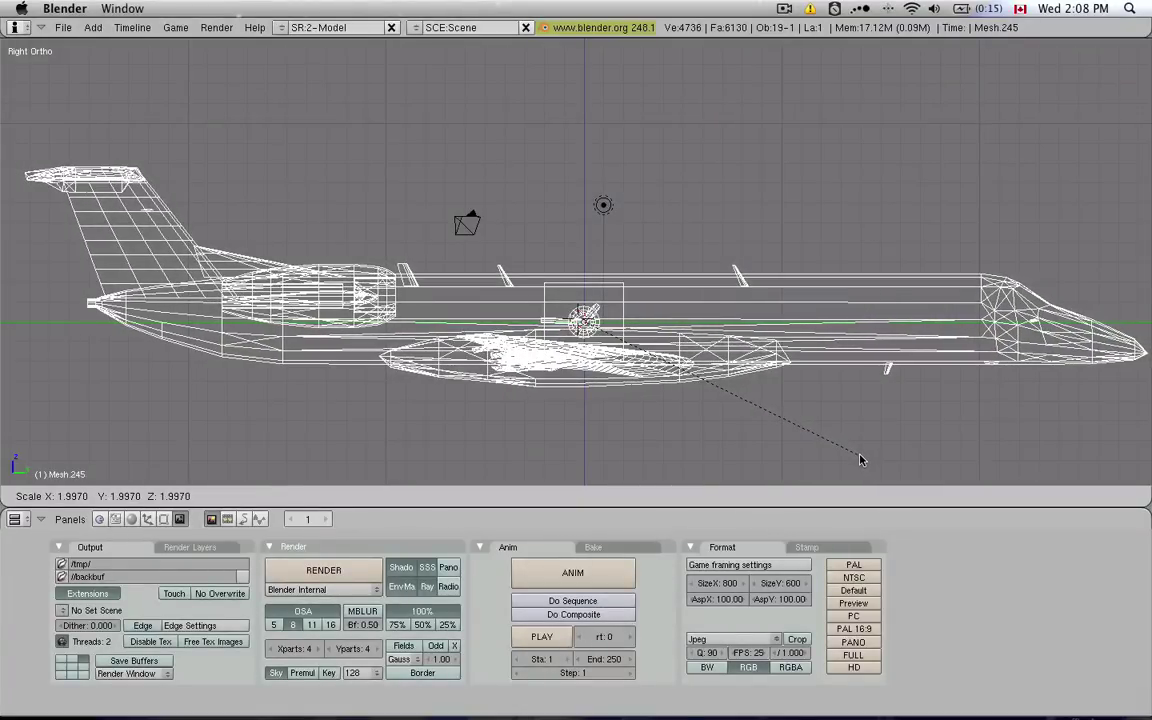
{"action": "key", "text": "ctrl"}
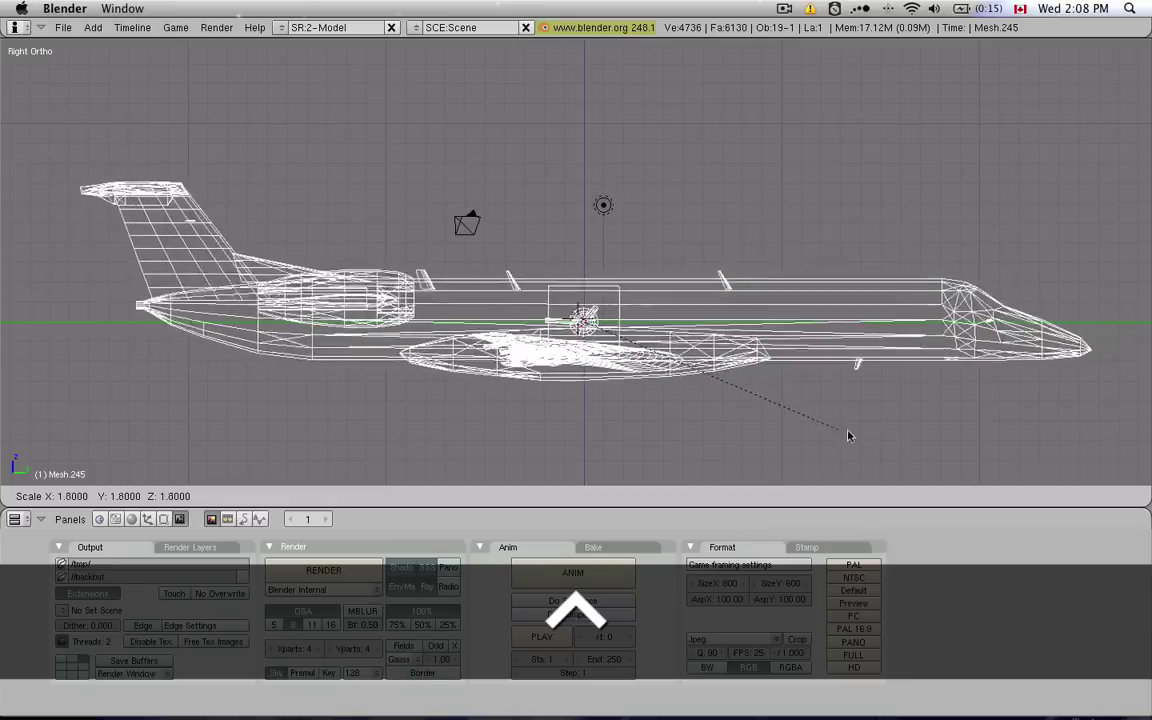
{"action": "left_click", "coordinate": [893, 384]}
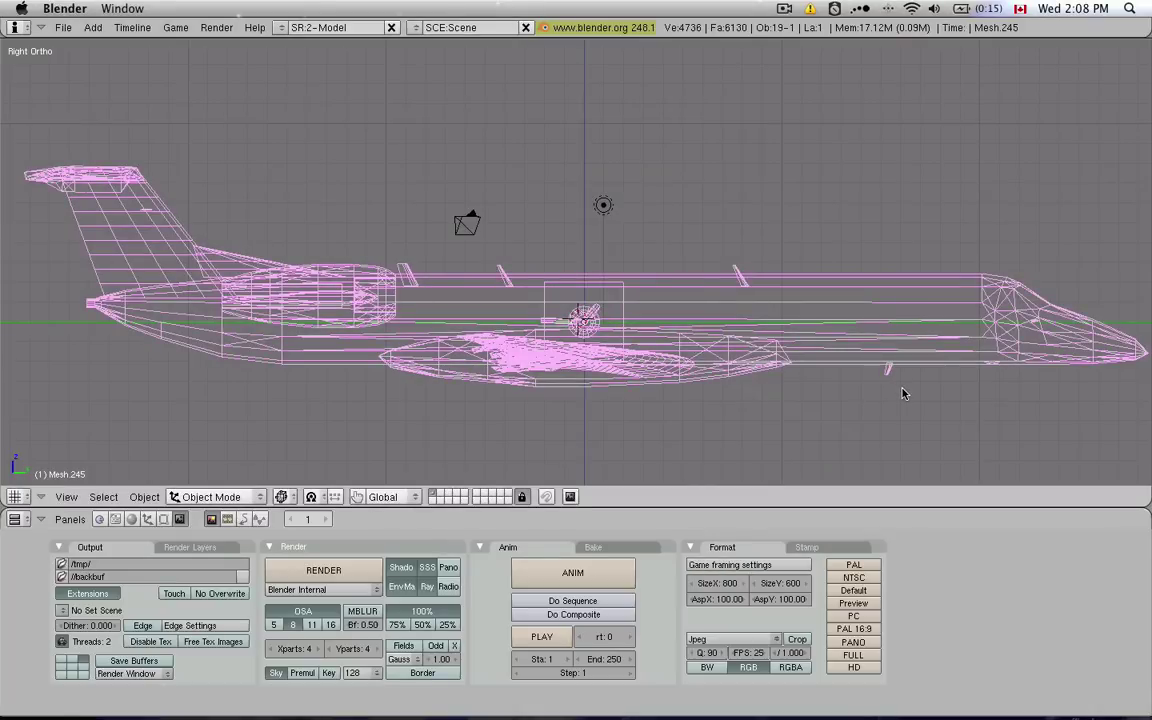
{"action": "key", "text": "super+z"}
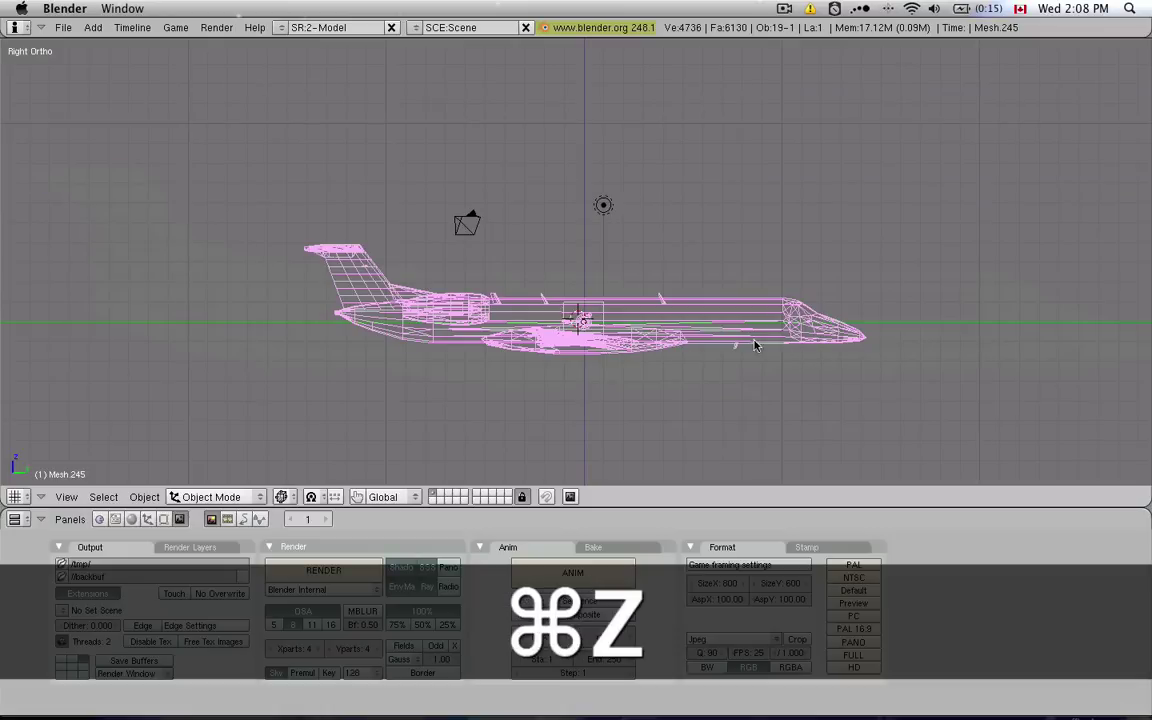
Try moving and rotating the joined aircraft in snapped increments, leaving its original position and orientation in place.
{"action": "key", "text": "g"}
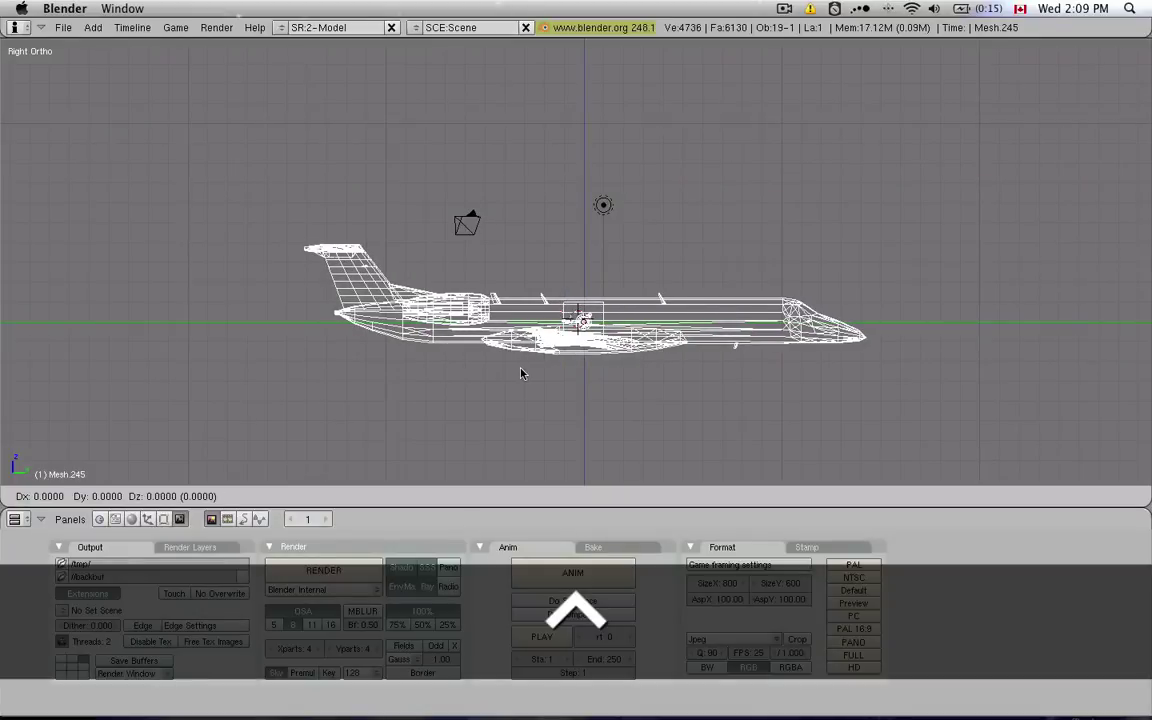
{"action": "key", "text": "Escape"}
{"action": "key", "text": "r"}
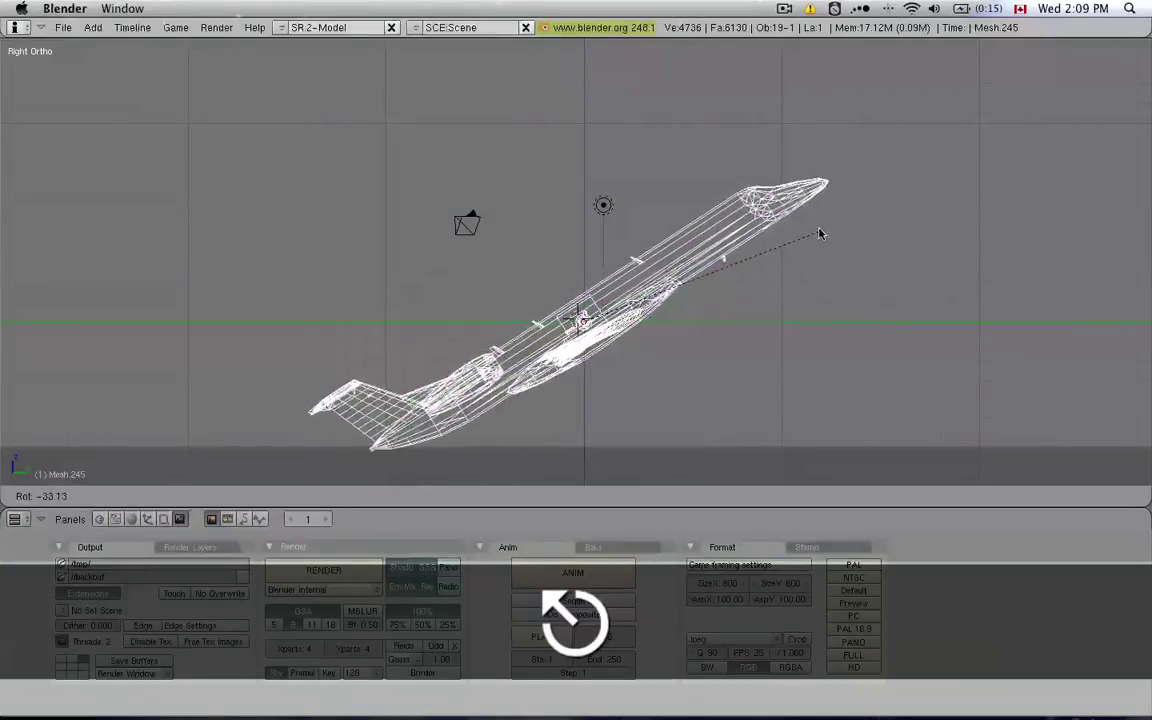
{"action": "key", "text": "ctrl"}
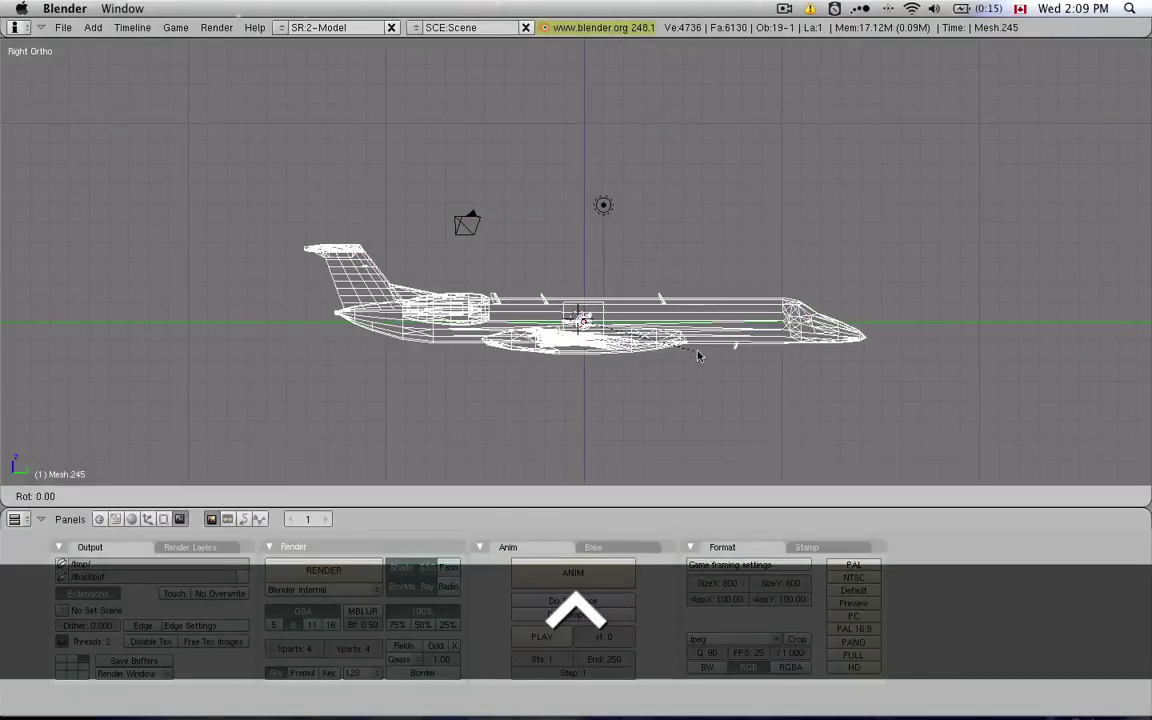
{"action": "key", "text": "super+z"}
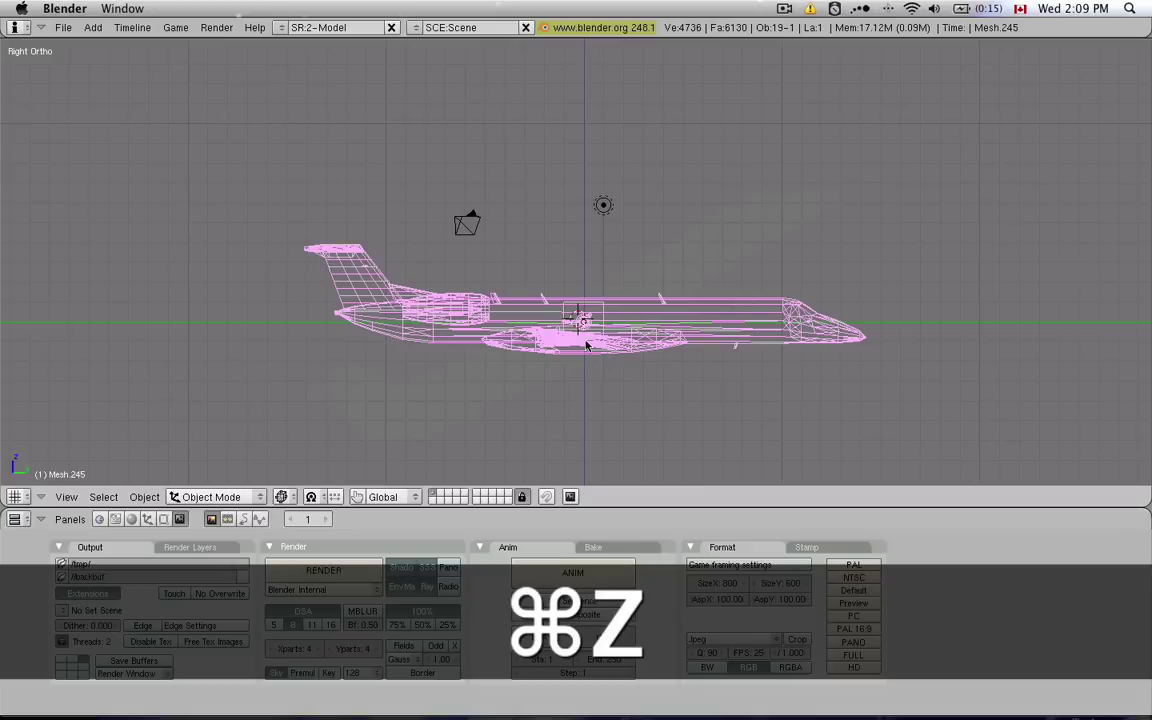
{"action": "scroll", "coordinate": [575, 335], "scroll_direction": "up", "scroll_amount": 1}
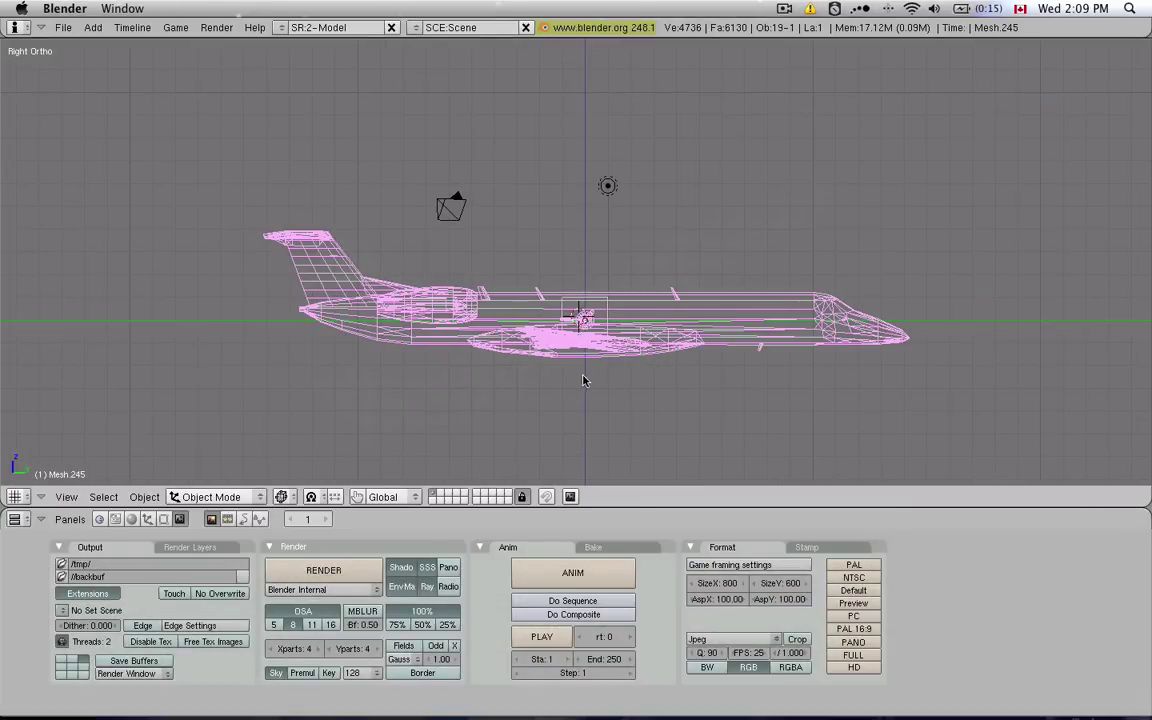
Try moving the joined aircraft in fine snapped increments in the side view and cancel the move.
{"action": "key", "text": "g"}
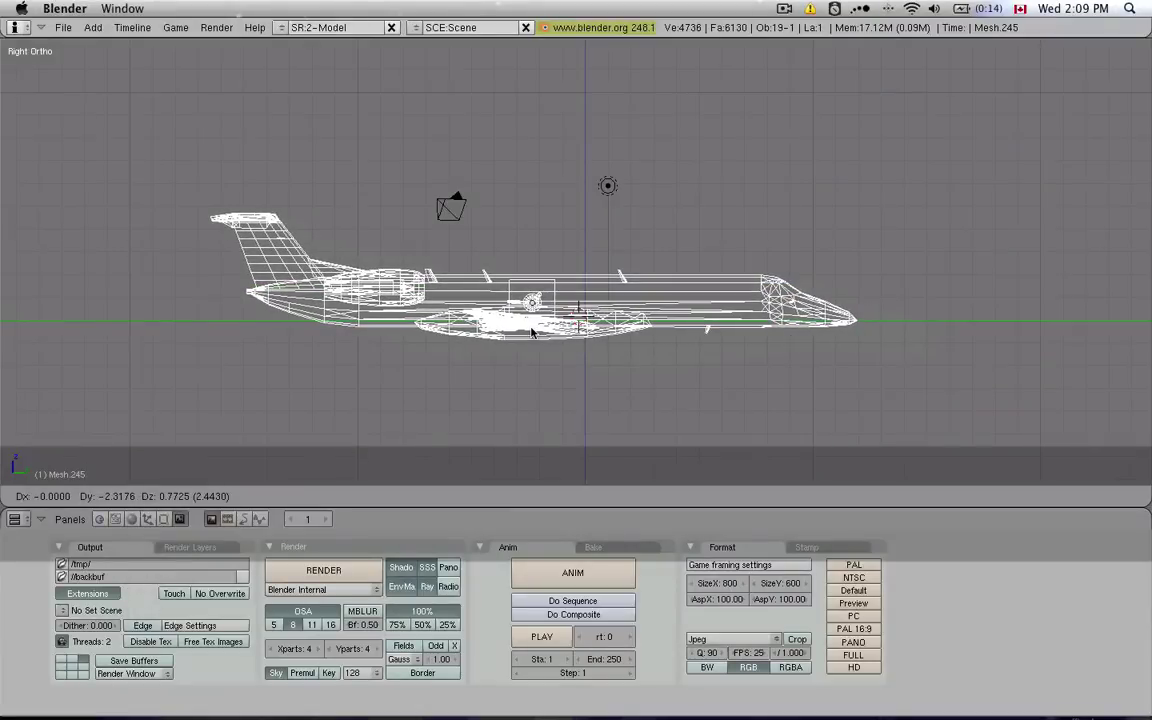
{"action": "key", "text": "ctrl"}
{"action": "key", "text": "shift"}
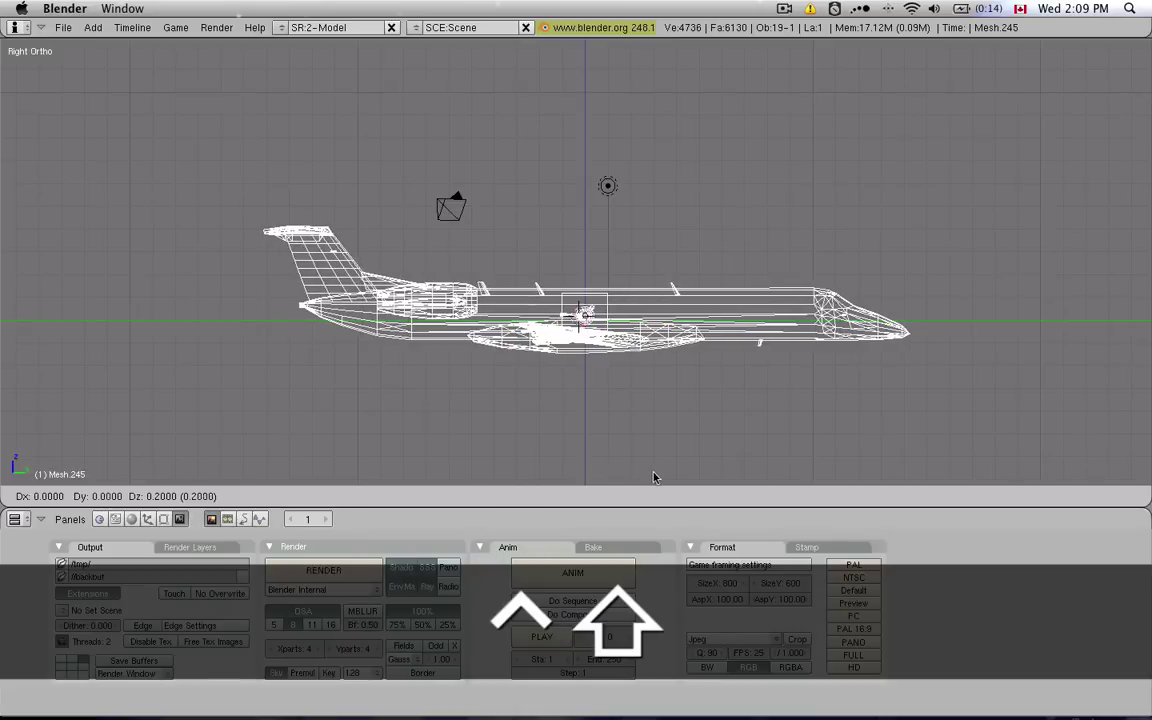
{"action": "key", "text": "Escape"}
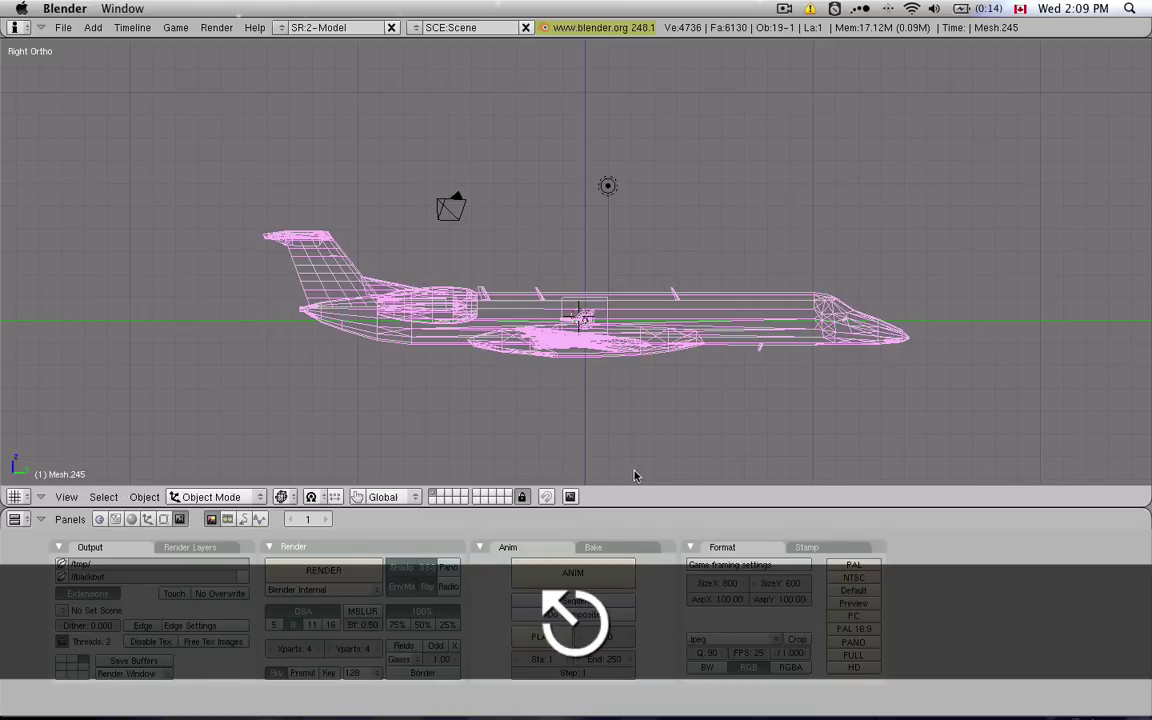
Try rotating and scaling the joined aircraft in fine snapped increments, cancelling both transforms.
{"action": "key", "text": "r"}
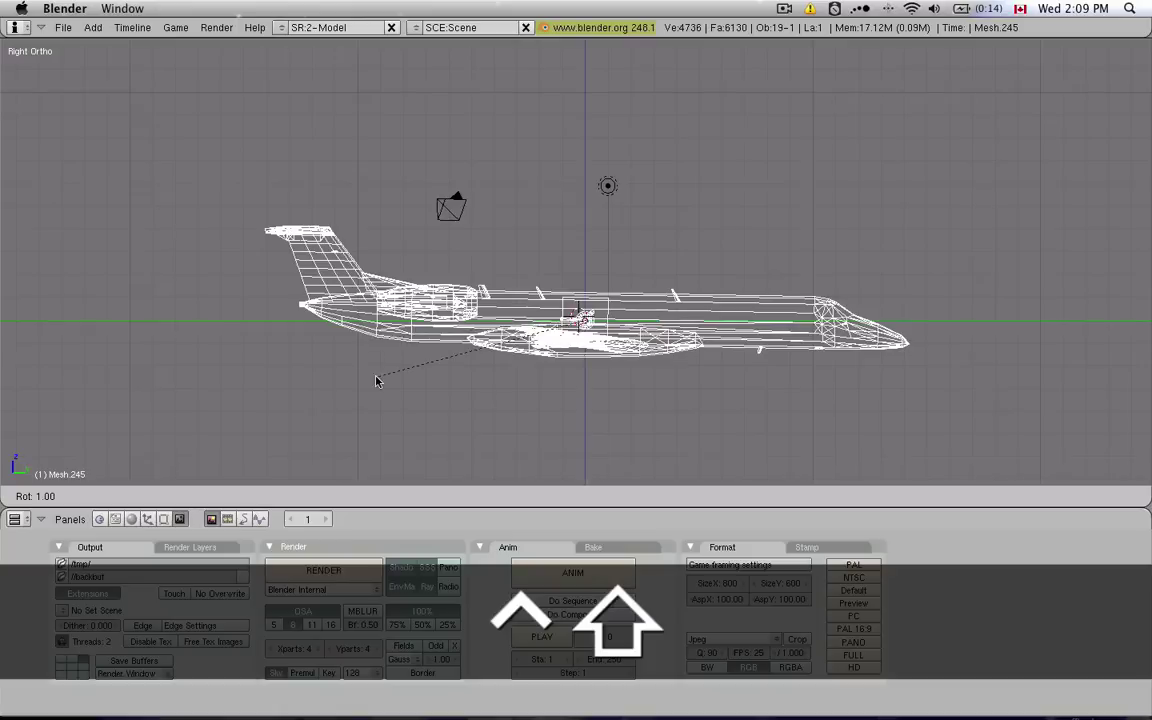
{"action": "key", "text": "Escape"}
{"action": "key", "text": "s"}
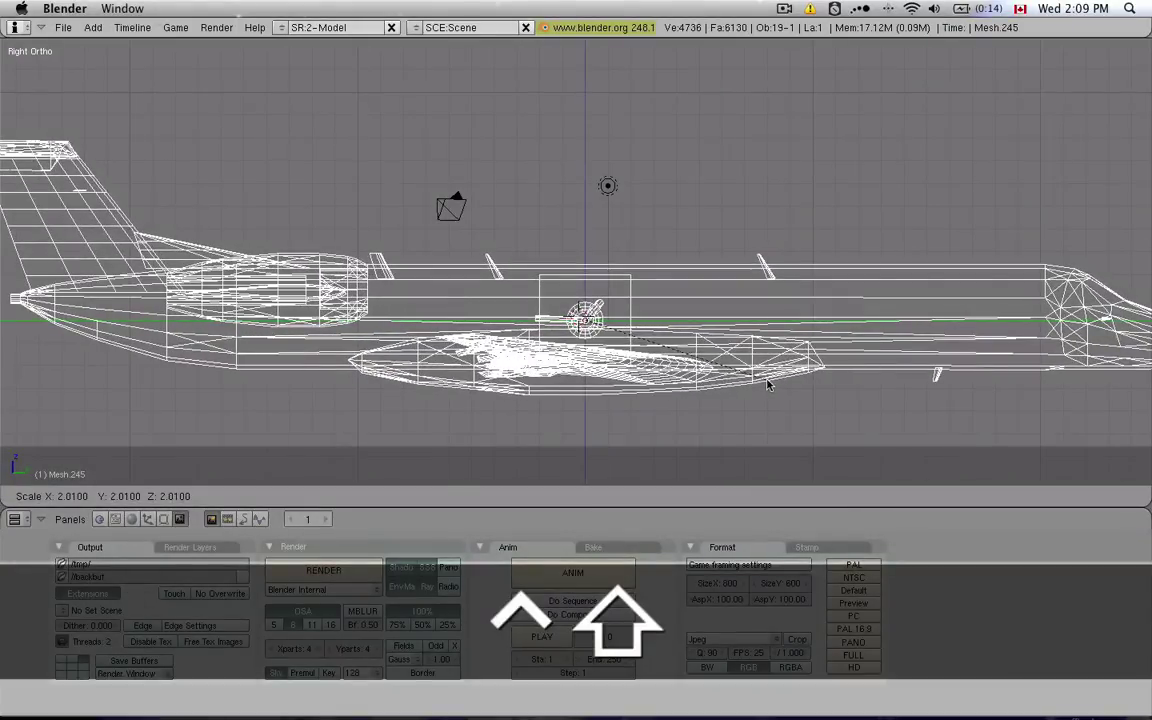
{"action": "key", "text": "Escape"}
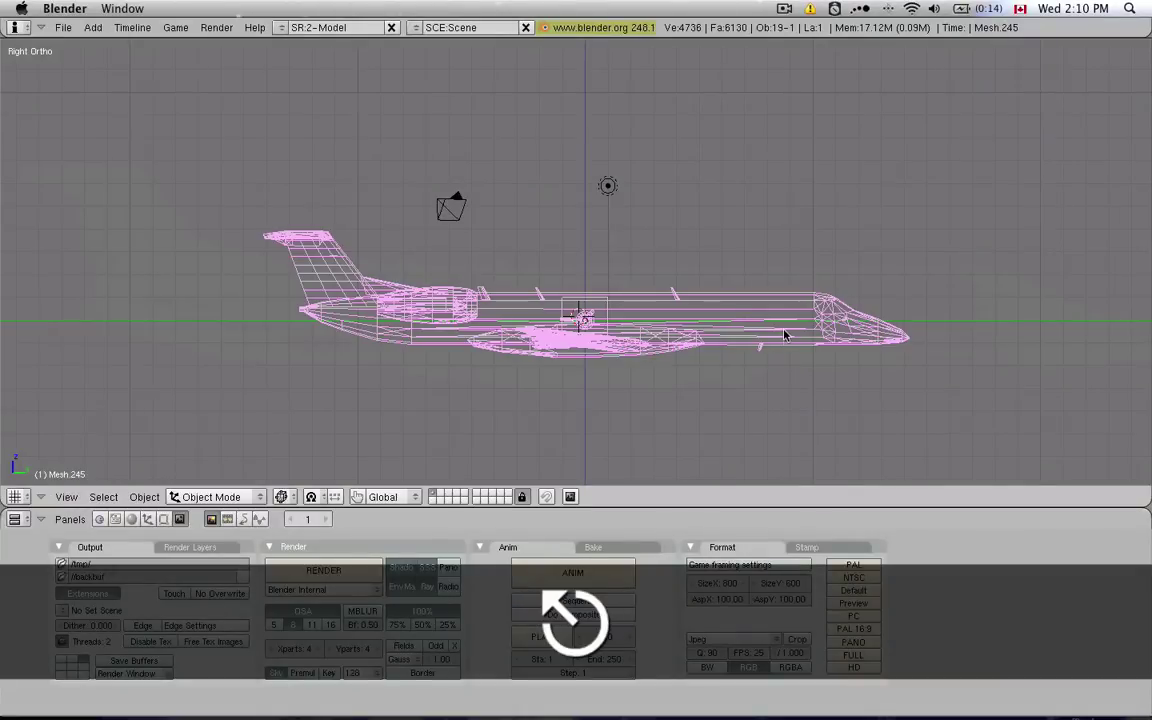
Try moving the joined aircraft along the global Y, X and Z axes in an angled view and cancel the move.
{"action": "scroll", "coordinate": [851, 219], "scroll_direction": "down", "scroll_amount": 2}
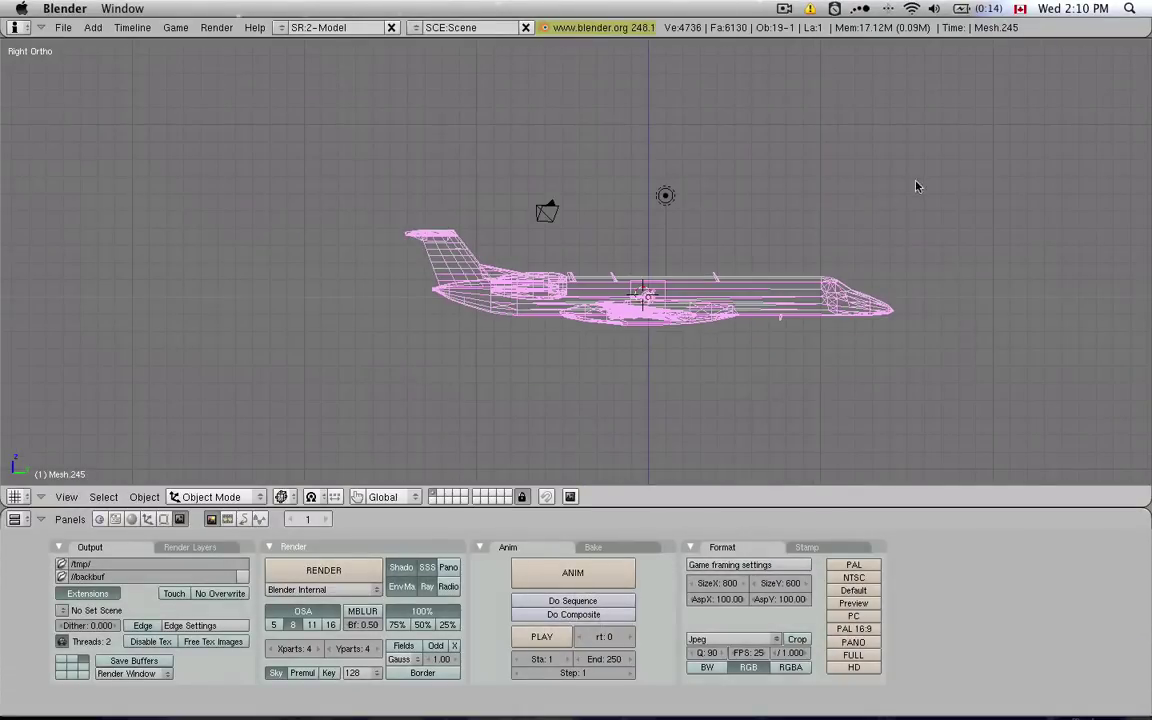
{"action": "middle_click_drag", "start_coordinate": [817, 183], "coordinate": [674, 226]}
{"action": "middle_click_drag", "start_coordinate": [722, 326], "coordinate": [729, 296], "text": "shift"}
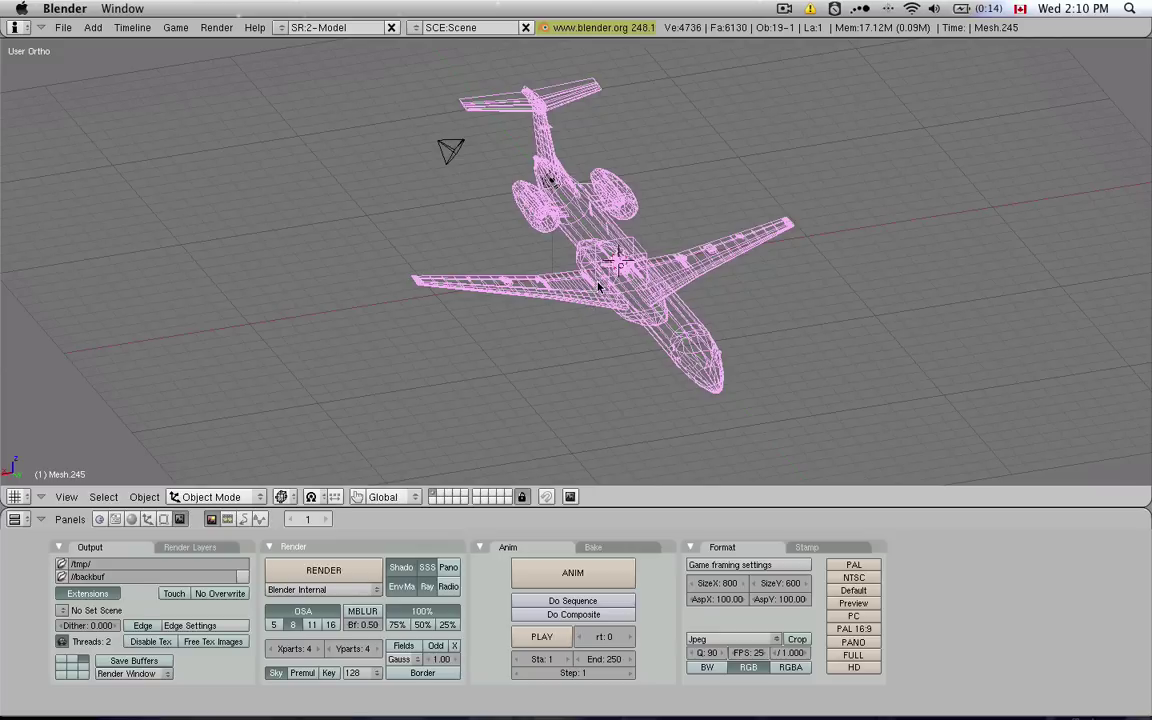
{"action": "key", "text": "g"}
{"action": "key", "text": "y"}
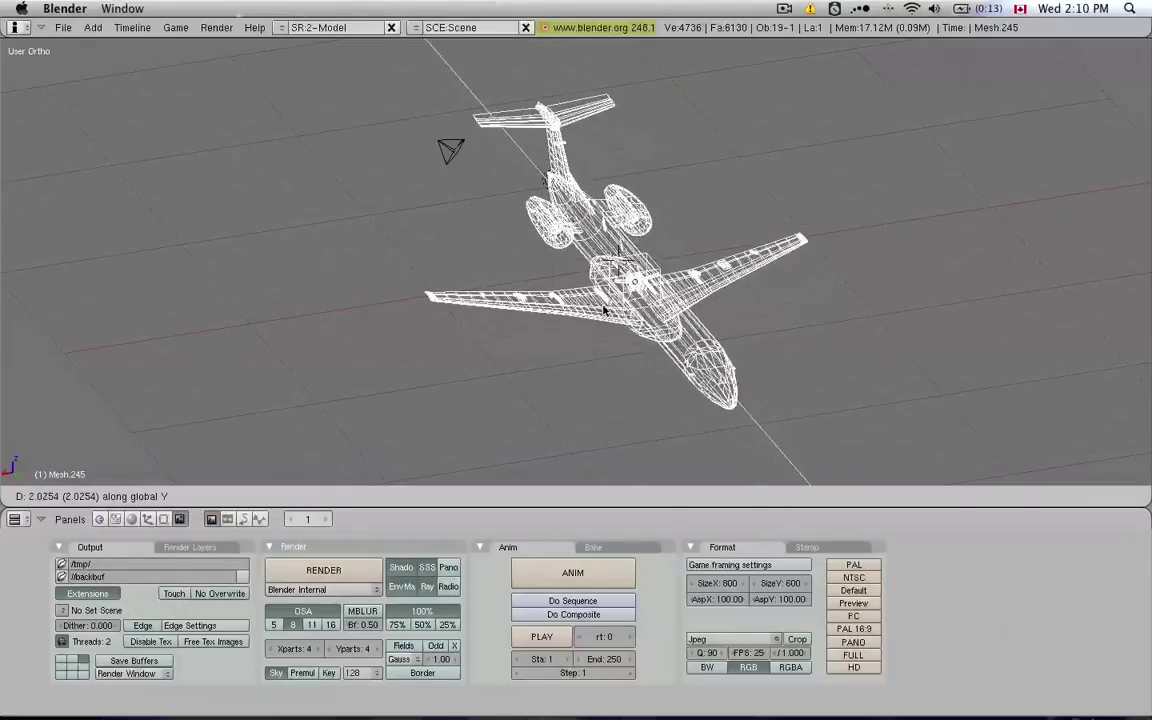
{"action": "key", "text": "x"}
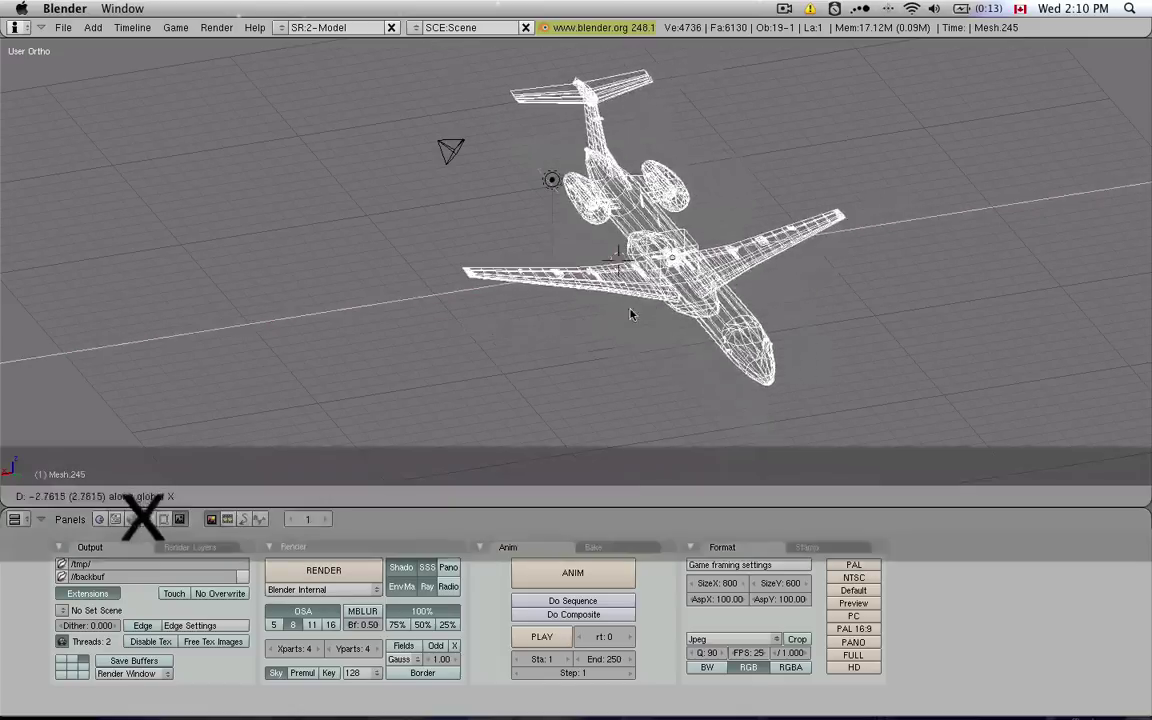
{"action": "key", "text": "z"}
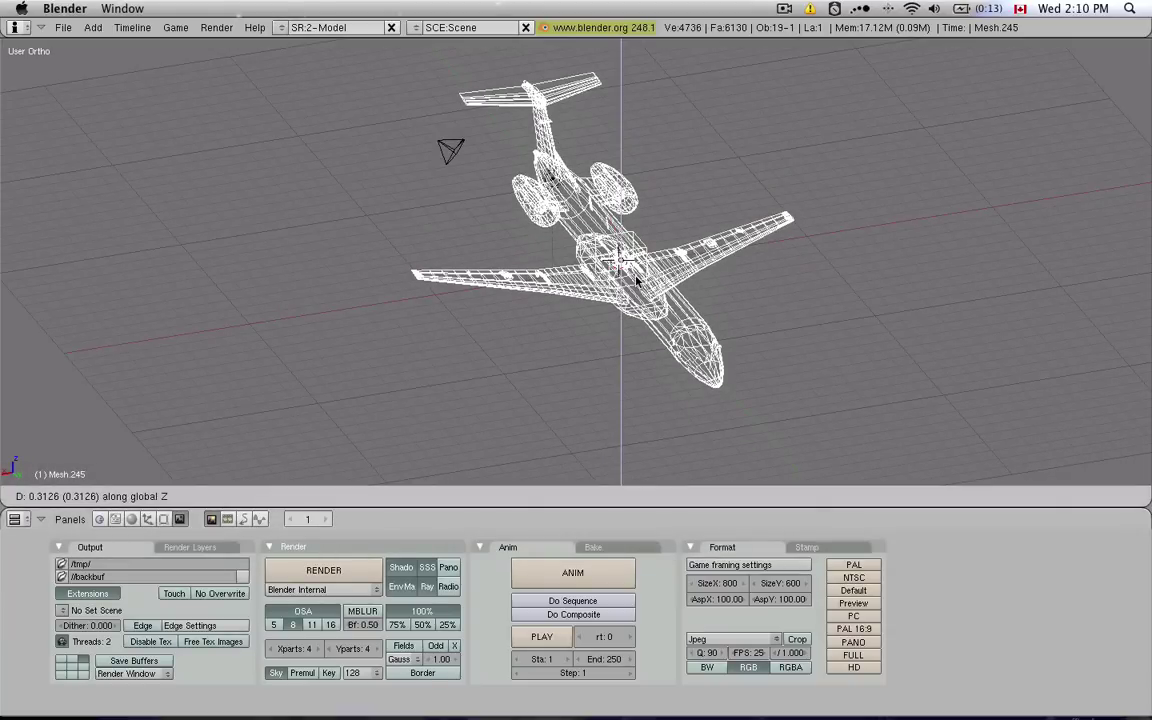
{"action": "key", "text": "x"}
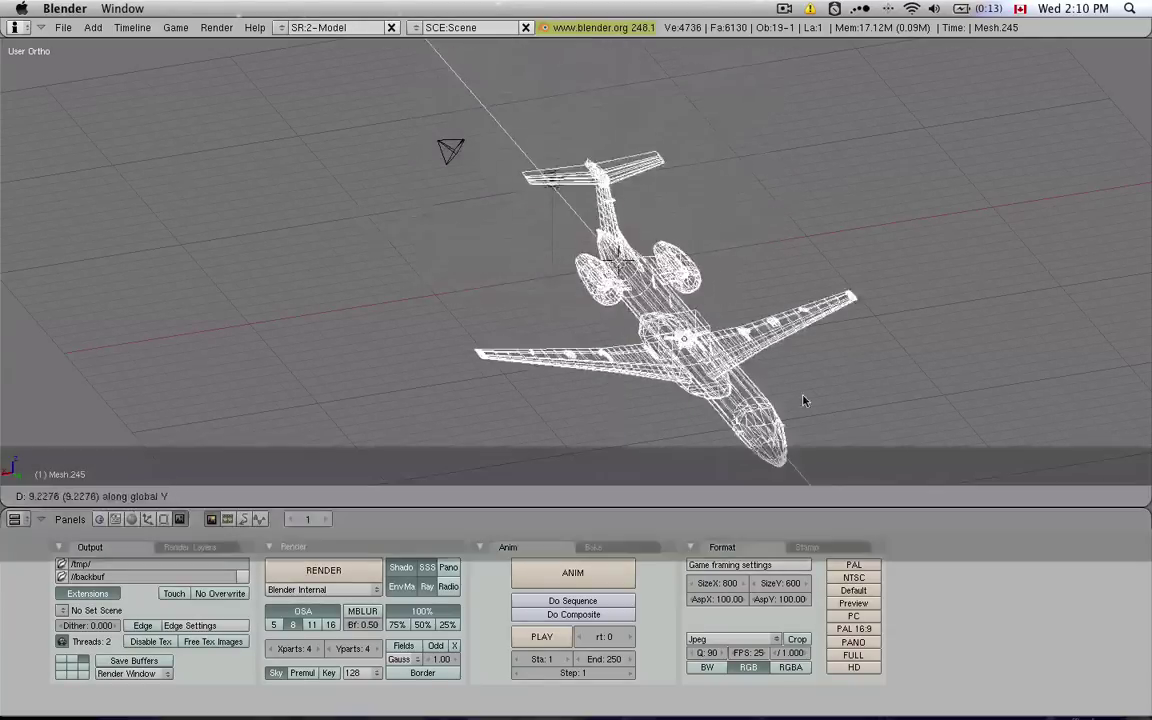
{"action": "key", "text": "z"}
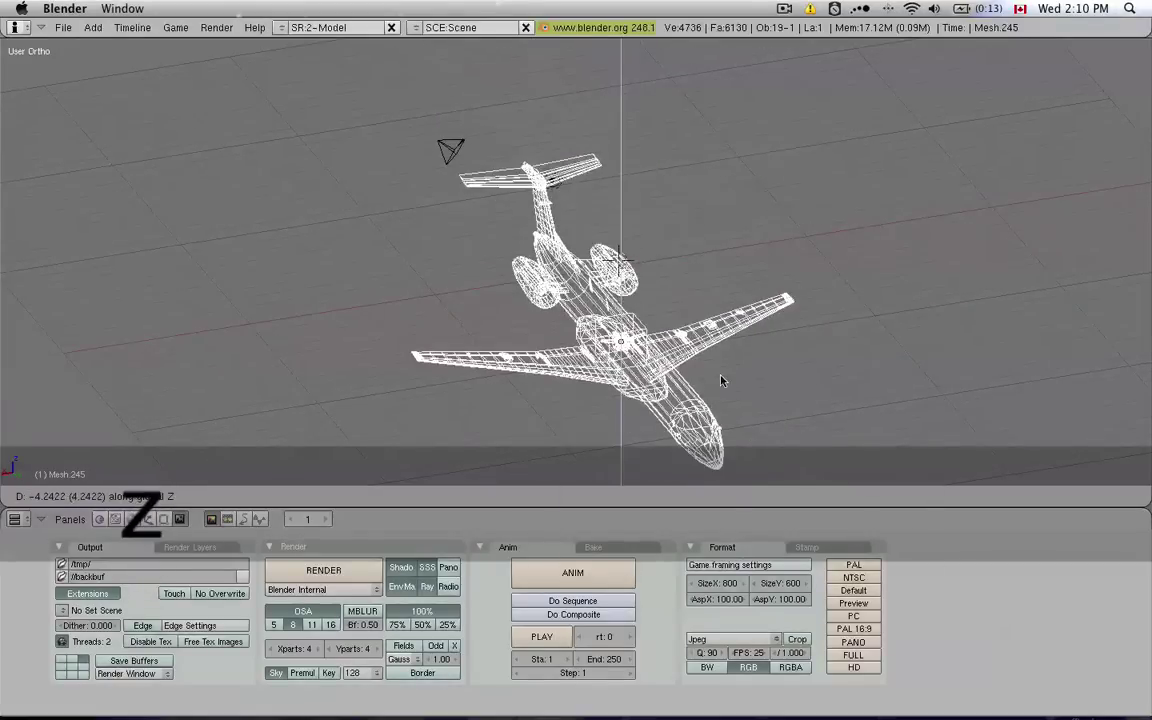
{"action": "key", "text": "y"}
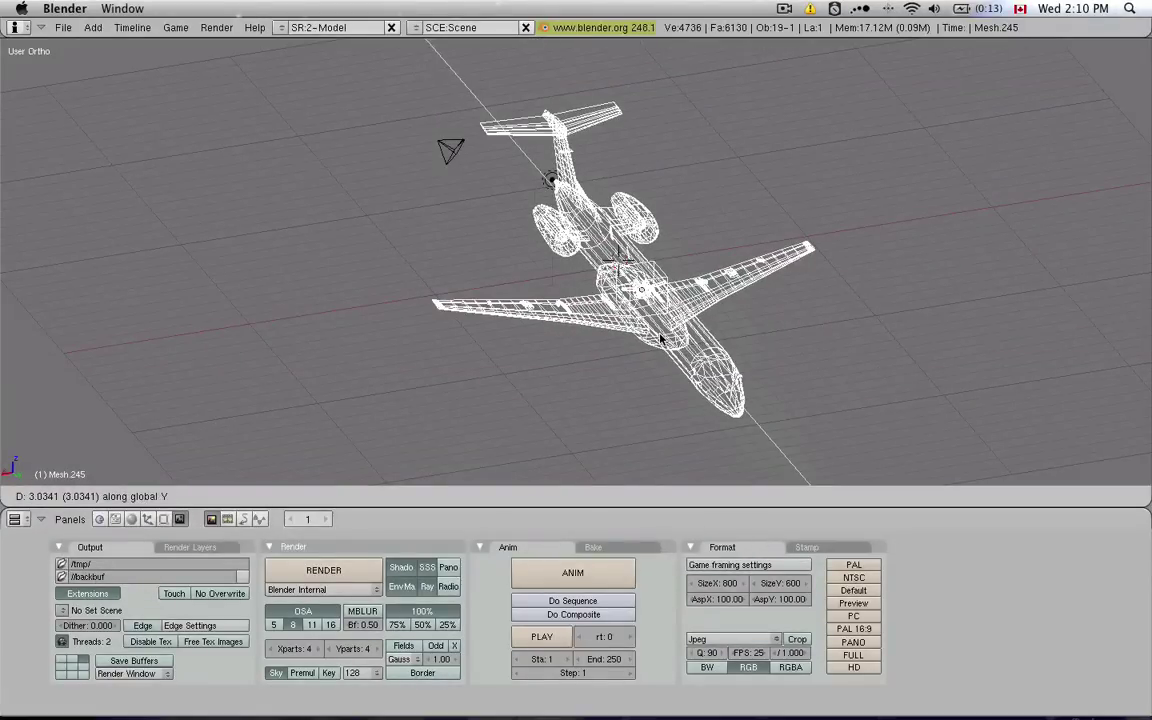
{"action": "key", "text": "Escape"}
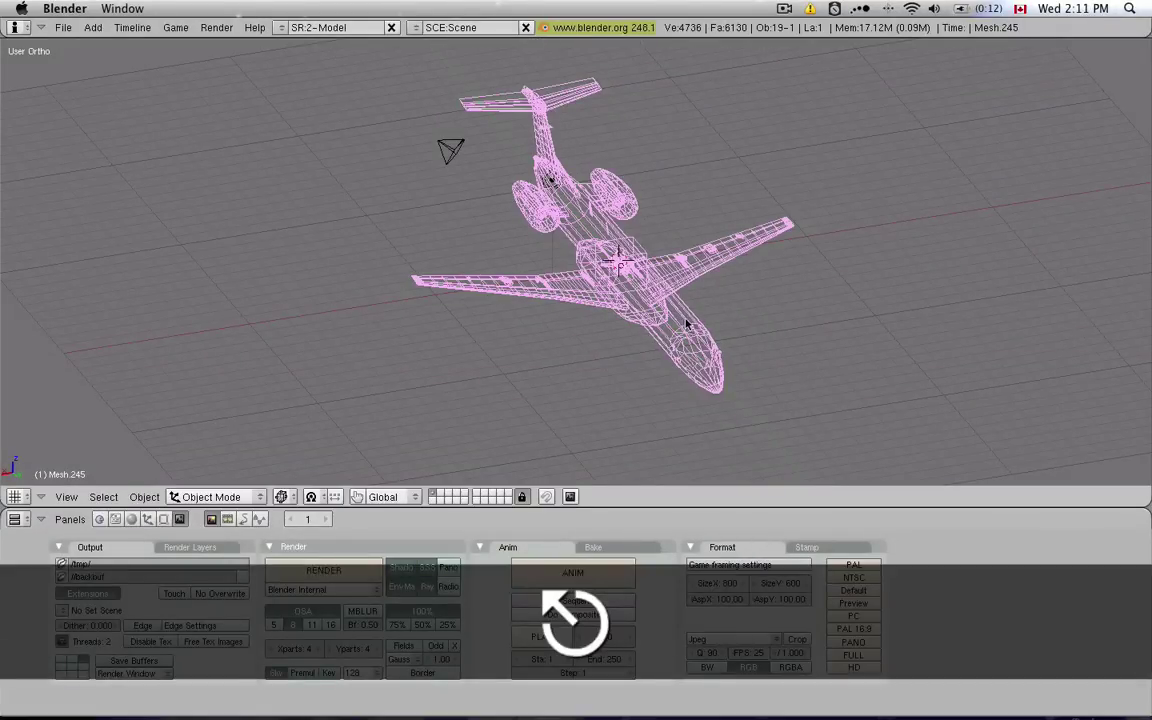
Try scaling the joined aircraft along the global X, Y and Z axes in turn and cancel the scaling.
{"action": "key", "text": "s"}
{"action": "key", "text": "x"}
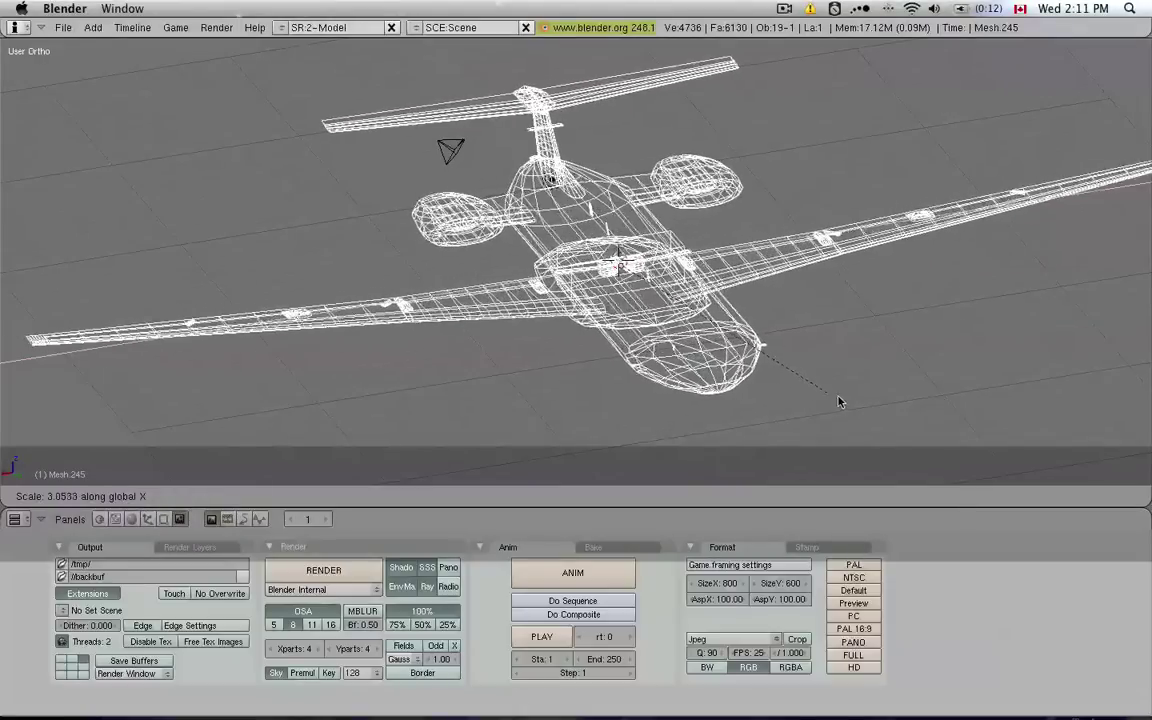
{"action": "key", "text": "y"}
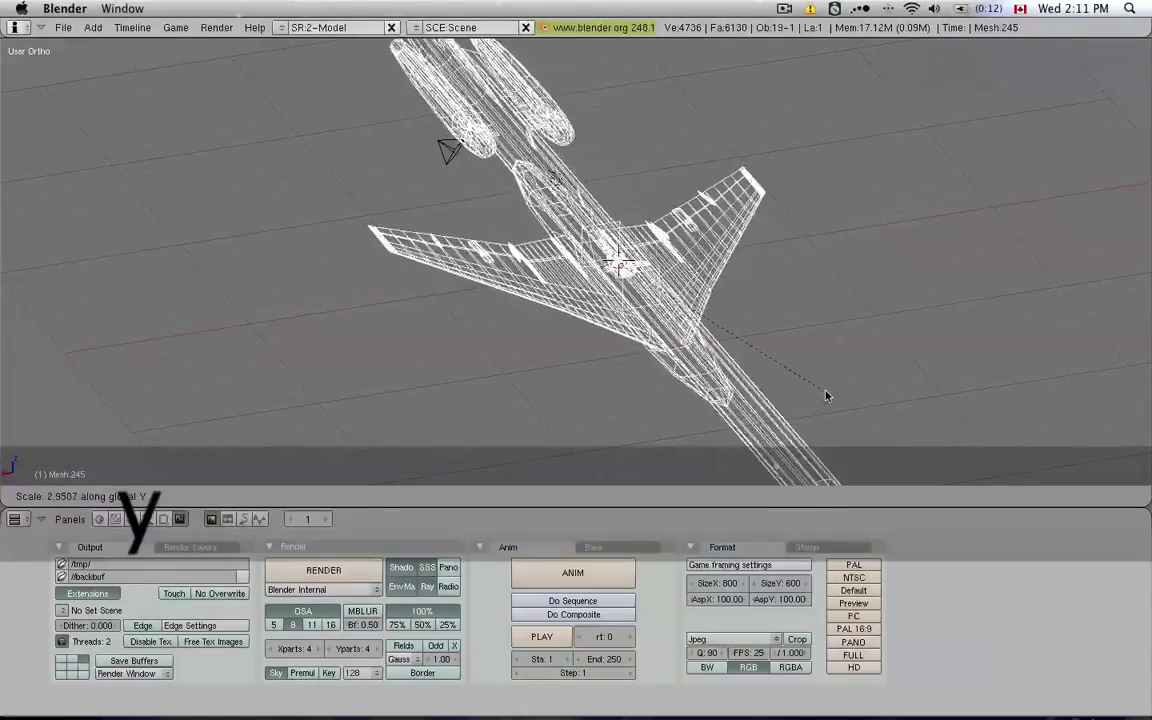
{"action": "key", "text": "z"}
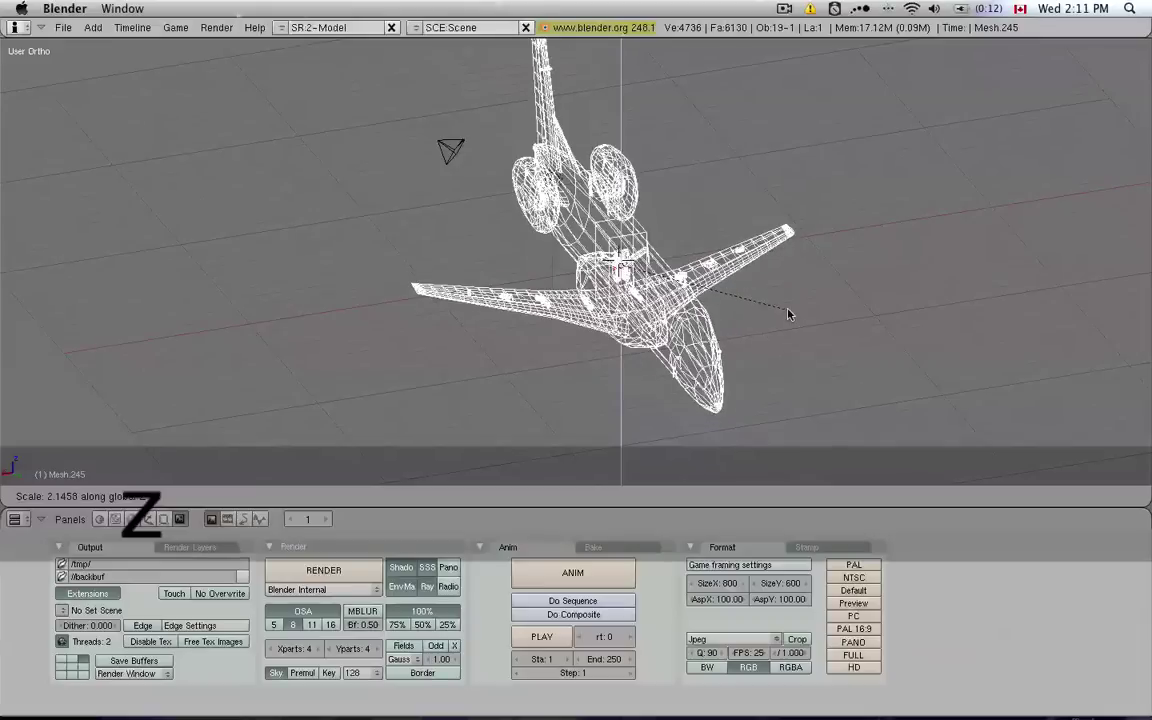
{"action": "key", "text": "Escape"}
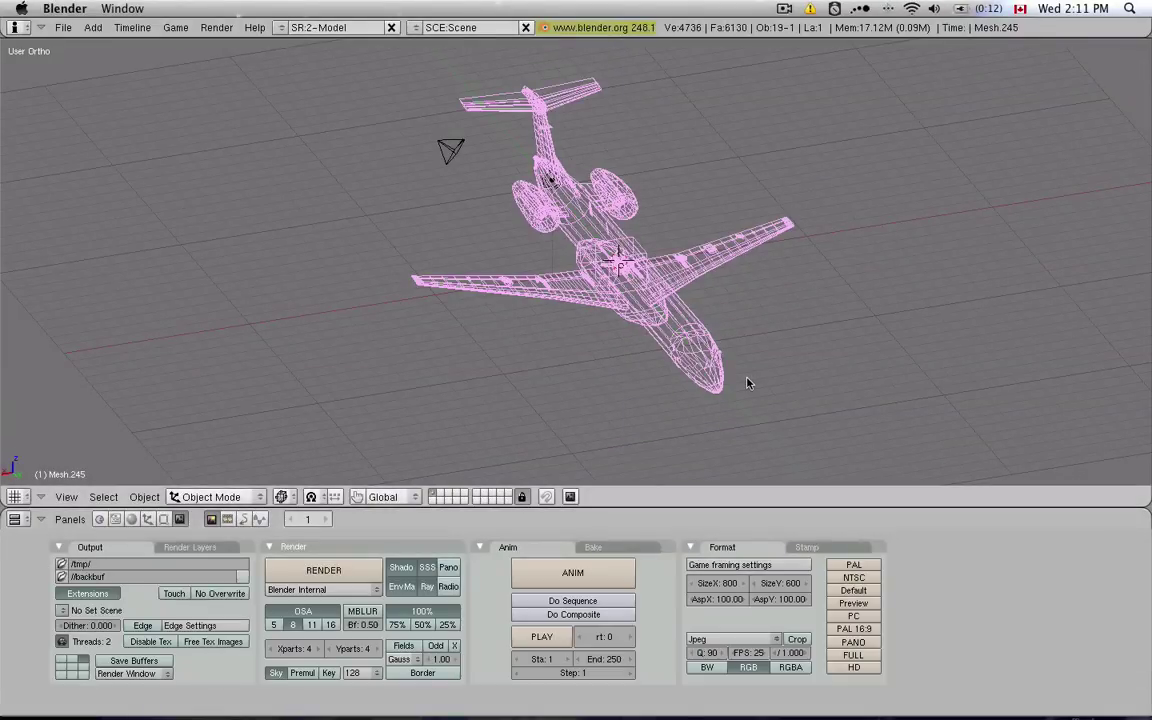
Try rotating the joined aircraft about the global X, Y and Z axes in turn and cancel the rotation.
{"action": "key", "text": "r"}
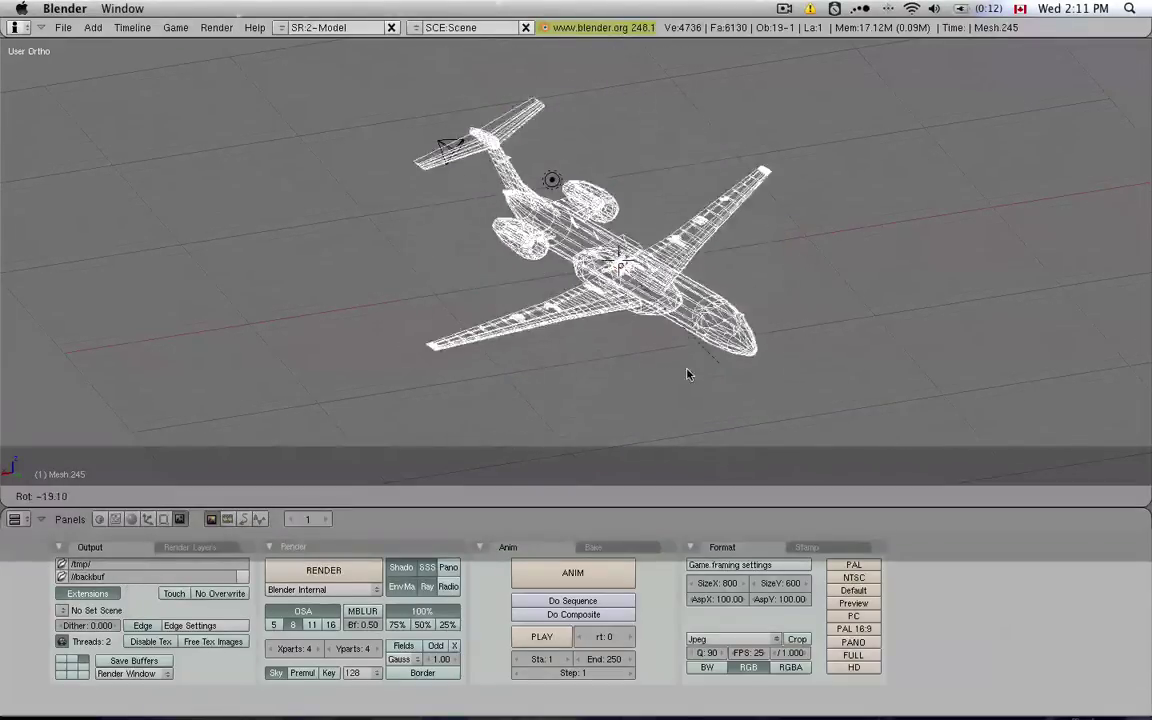
{"action": "key", "text": "x"}
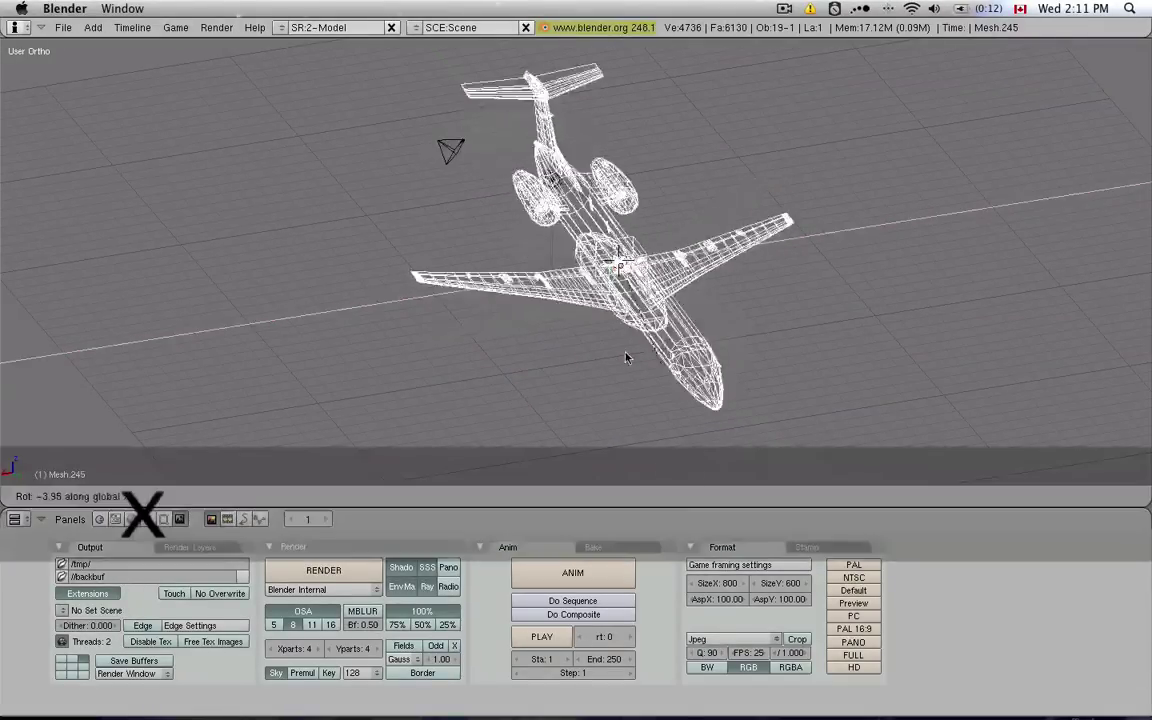
{"action": "key", "text": "y"}
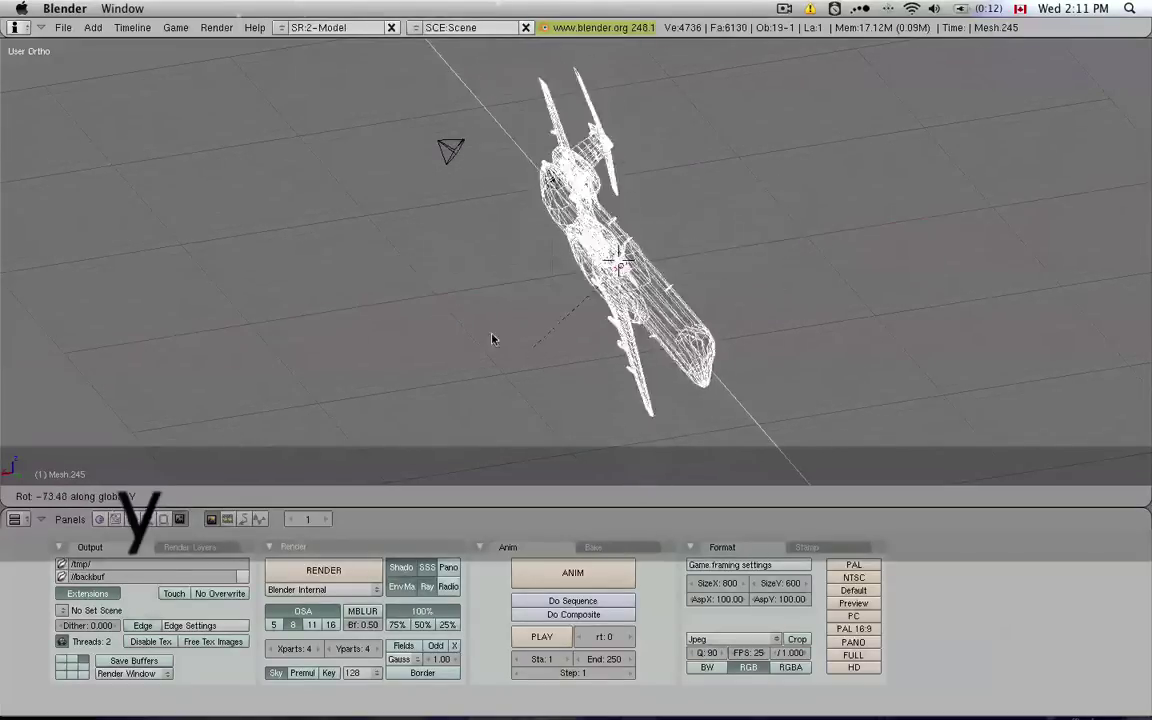
{"action": "key", "text": "z"}
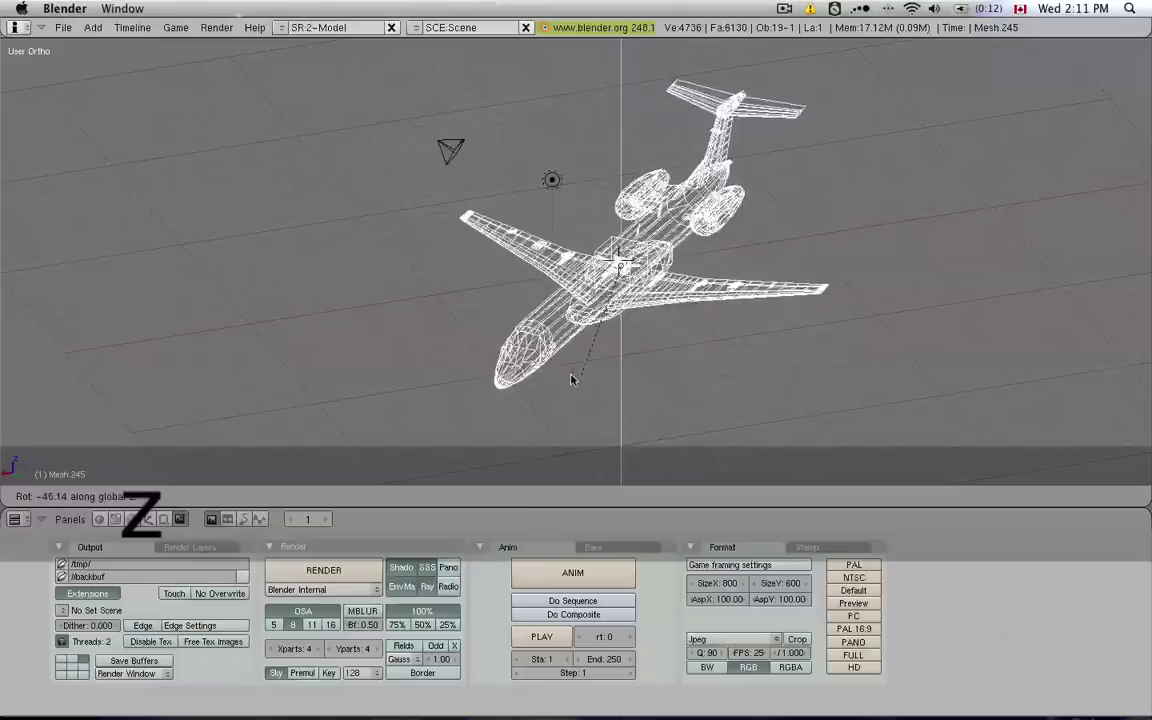
{"action": "key", "text": "Escape"}
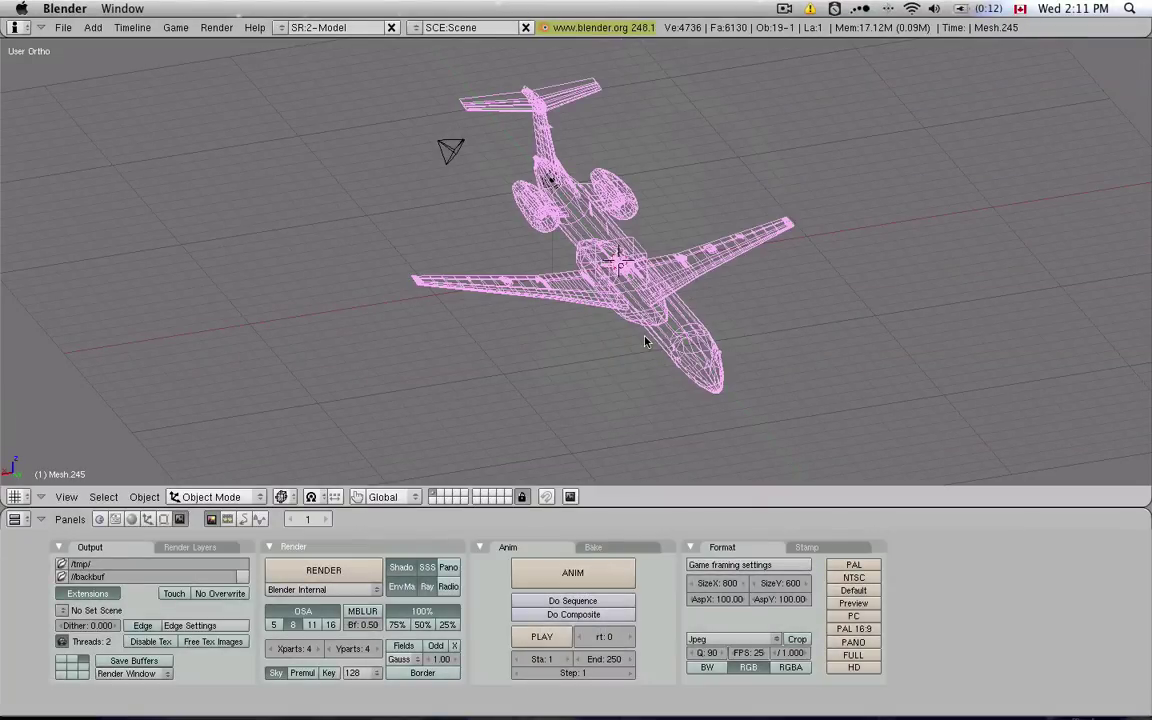
Try rotating and moving the joined aircraft without any axis constraint, cancelling each transform.
{"action": "key", "text": "r"}
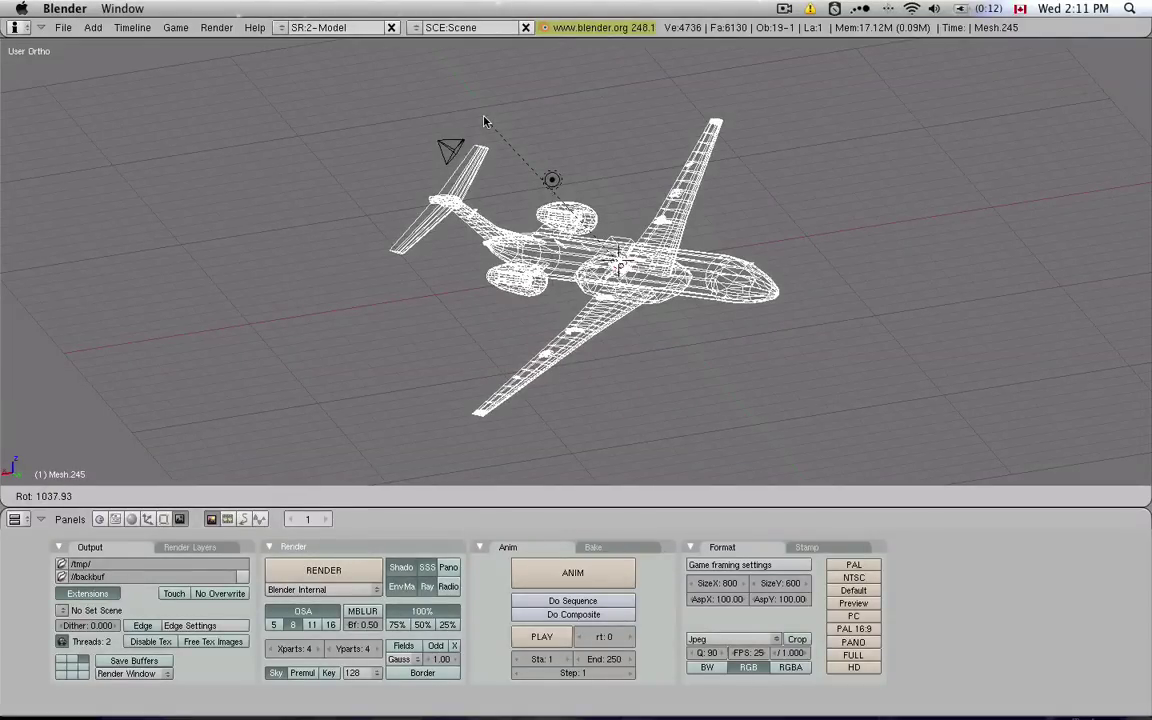
{"action": "key", "text": "Escape"}
{"action": "key", "text": "g"}
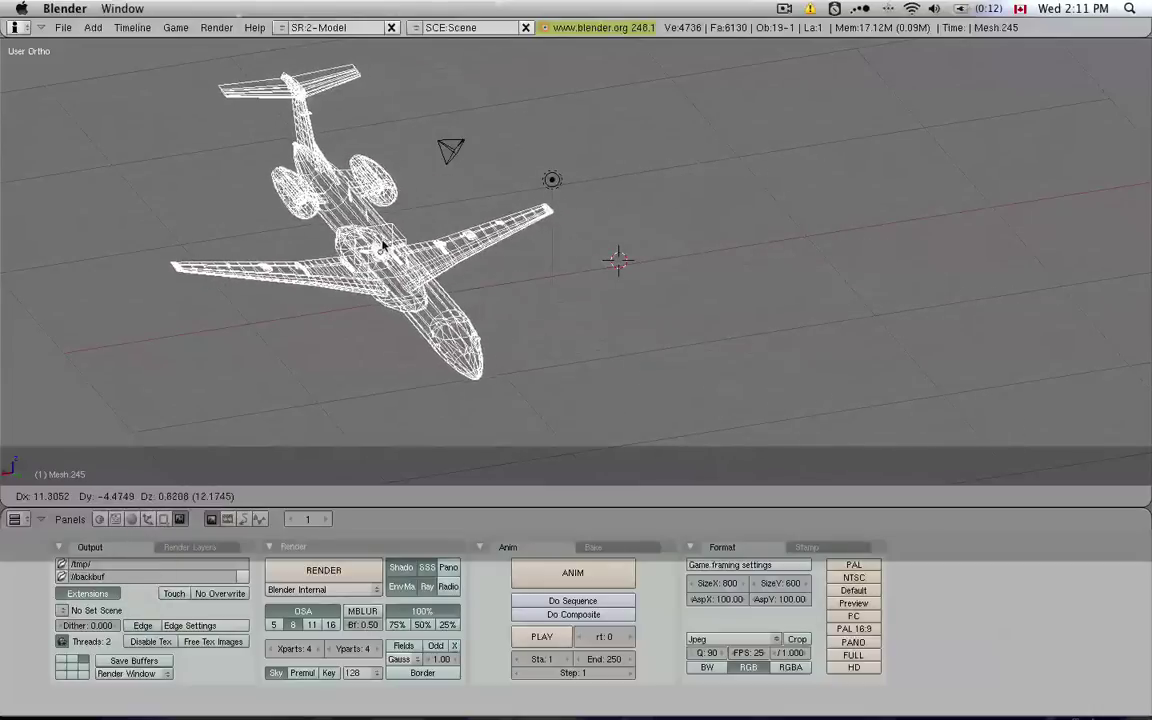
Try moving the joined aircraft along the global Y axis in snapped increments, leaving its original position in place.
{"action": "key", "text": "g"}
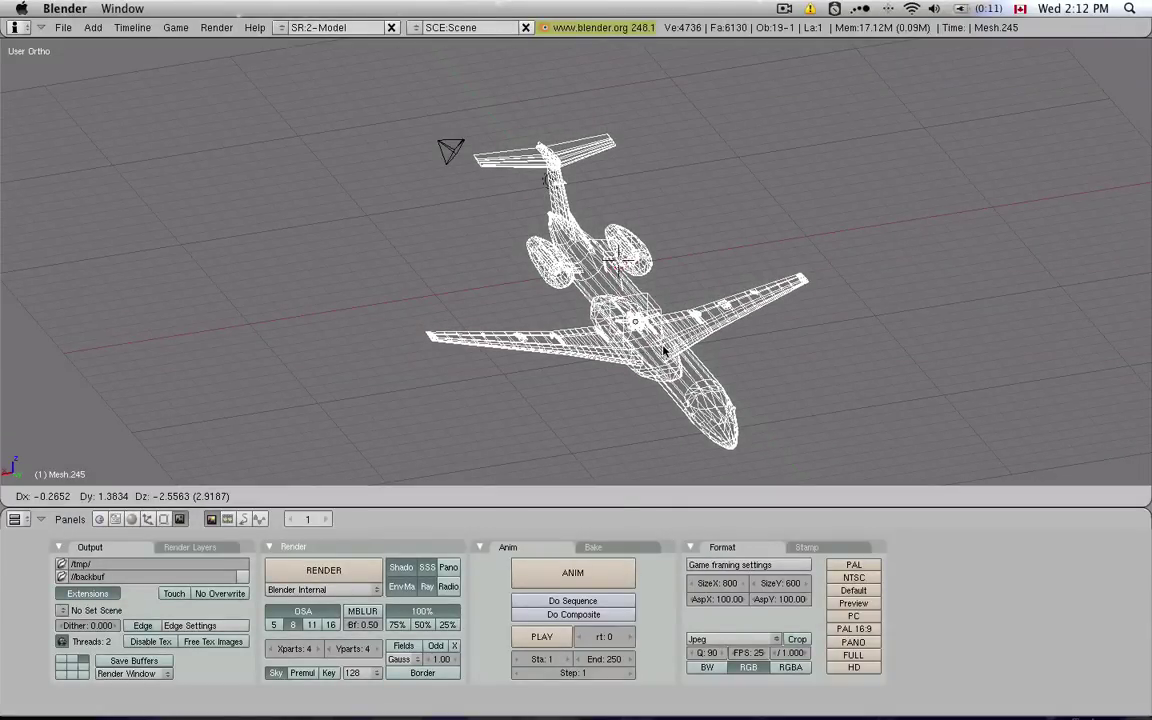
{"action": "key", "text": "y"}
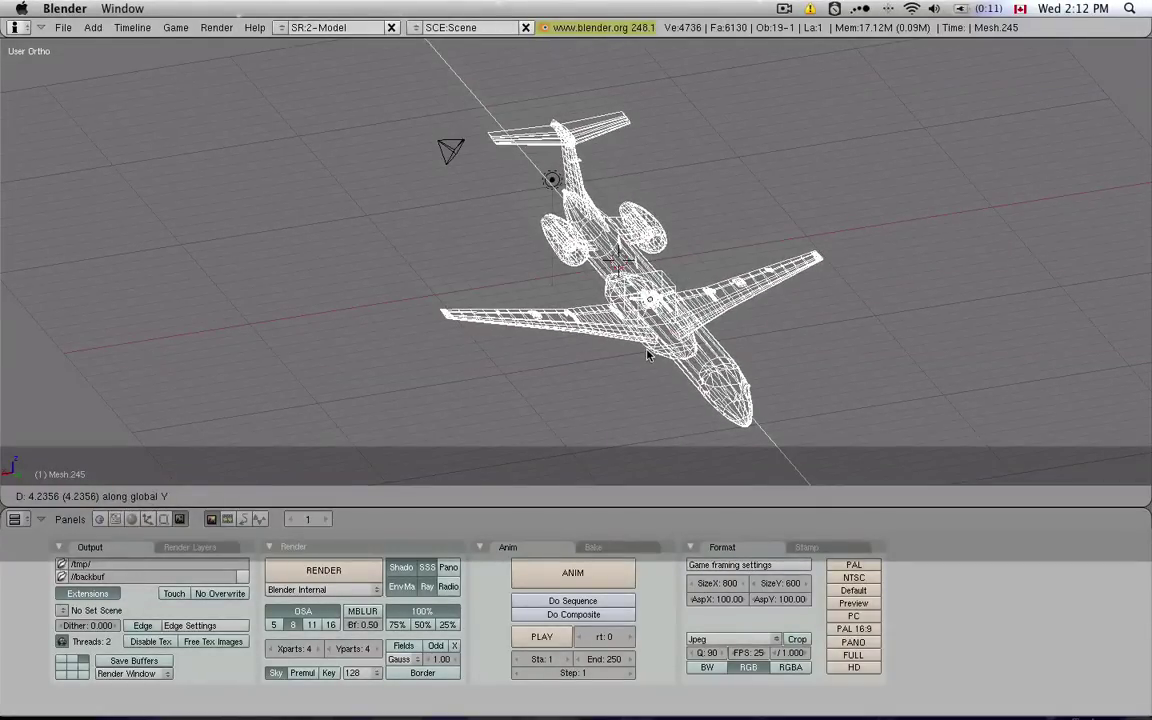
{"action": "key", "text": "ctrl"}
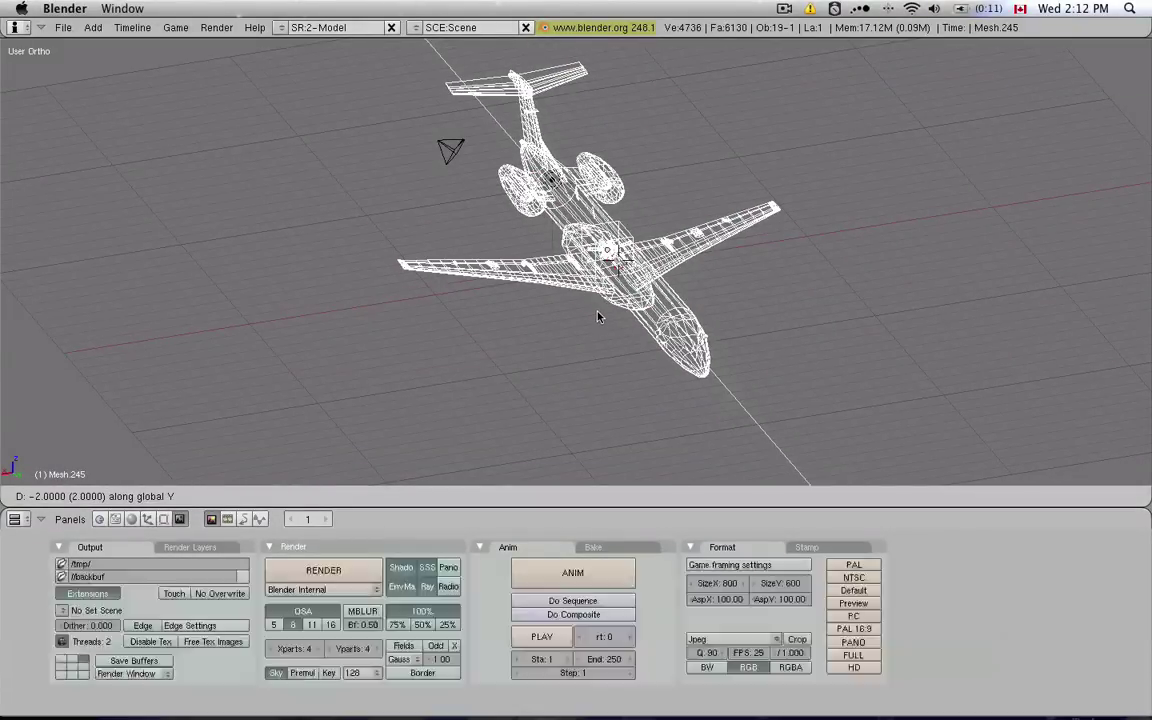
{"action": "left_click", "coordinate": [599, 317]}
Examine the aircraft's nose and fuselage against the grid in the right side view.
{"action": "key", "text": "KP_3"}
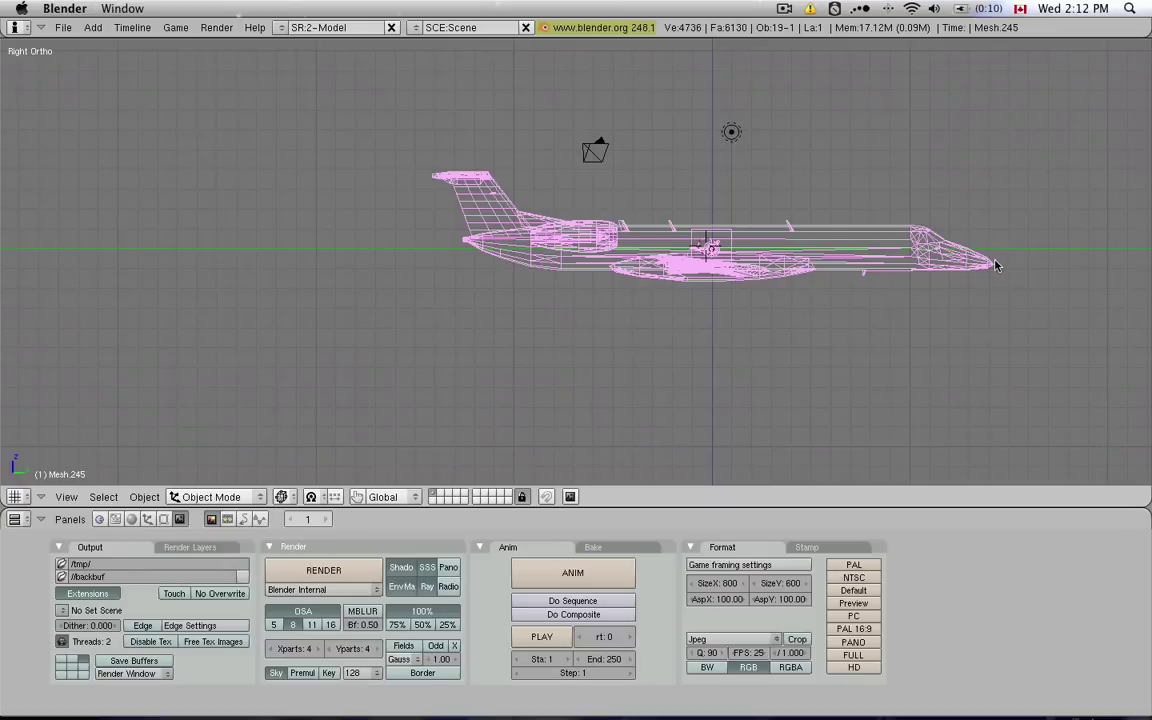
{"action": "scroll", "coordinate": [996, 265], "scroll_direction": "up", "scroll_amount": 6}
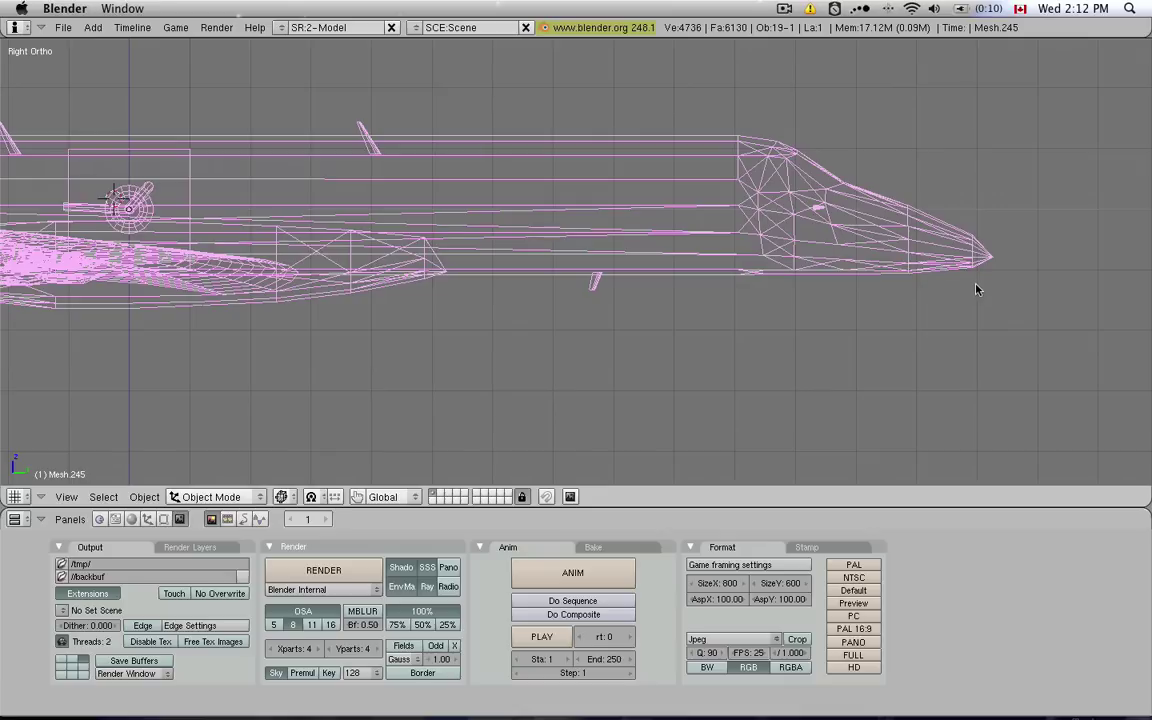
{"action": "scroll", "coordinate": [977, 290], "scroll_direction": "down", "scroll_amount": 2}
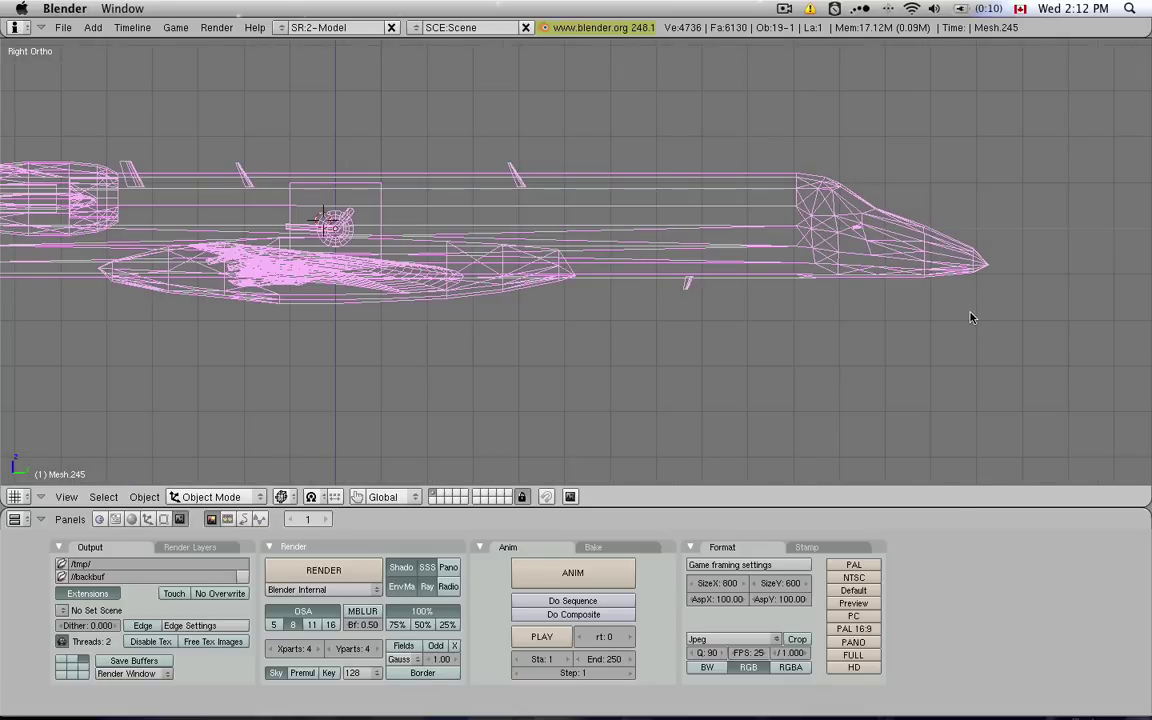
{"action": "scroll", "coordinate": [924, 323], "scroll_direction": "down", "scroll_amount": 2}
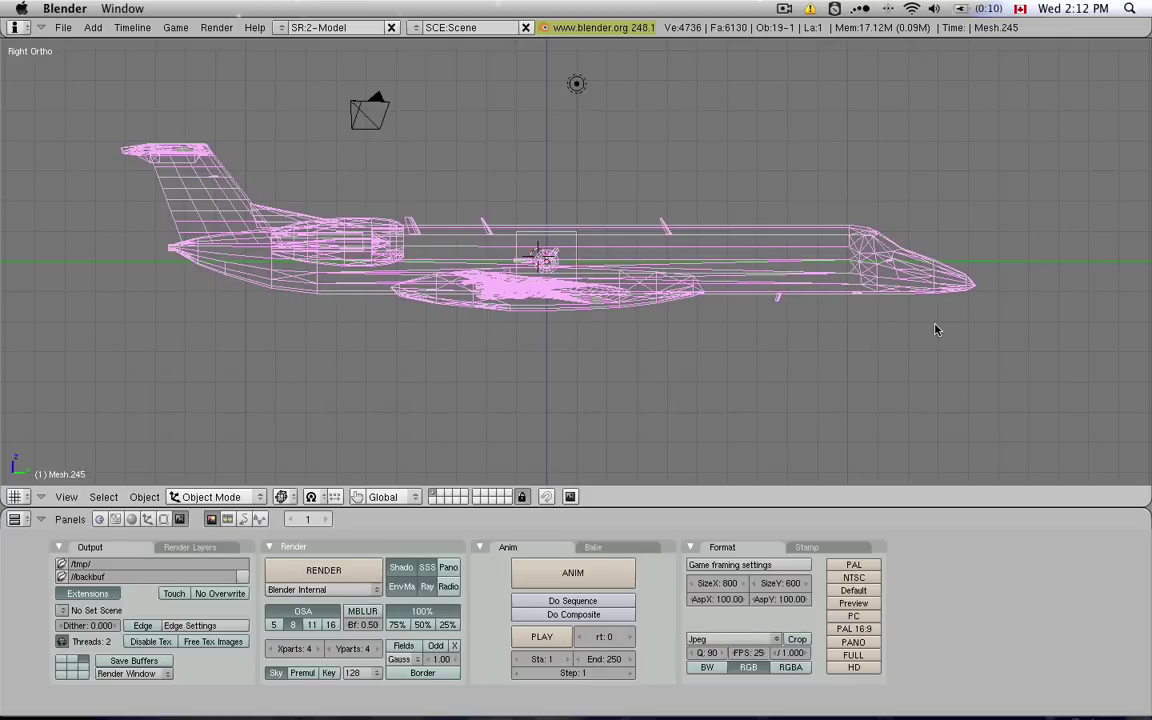
{"action": "scroll", "coordinate": [935, 329], "scroll_direction": "up", "scroll_amount": 1}
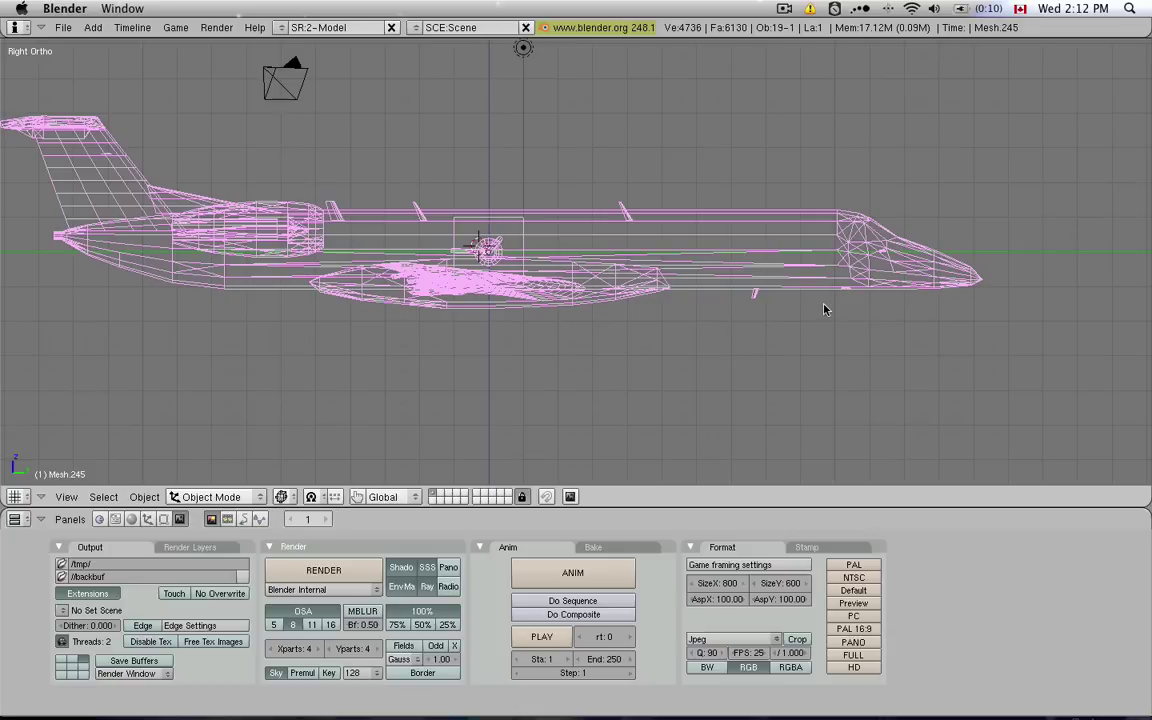
{"action": "scroll", "coordinate": [838, 305], "scroll_direction": "down", "scroll_amount": 1}
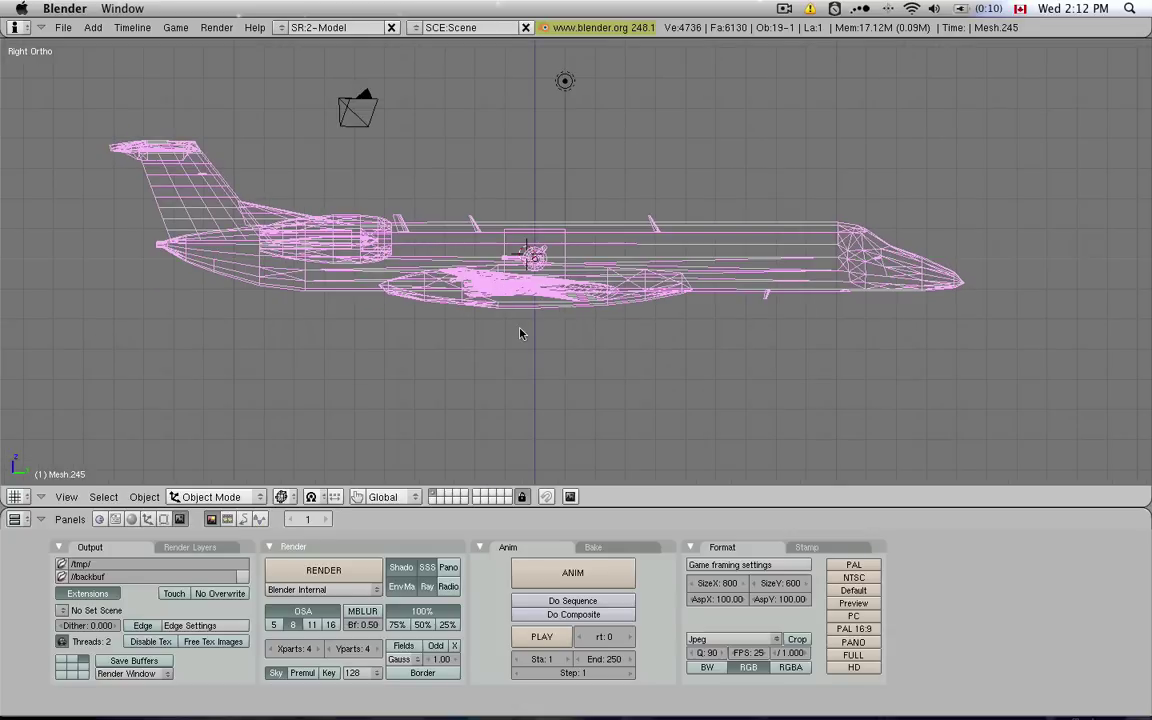
Try moving the joined aircraft freely in the right side view, cancelling the move.
{"action": "scroll", "coordinate": [520, 333], "scroll_direction": "down", "scroll_amount": 1}
{"action": "key", "text": "g"}
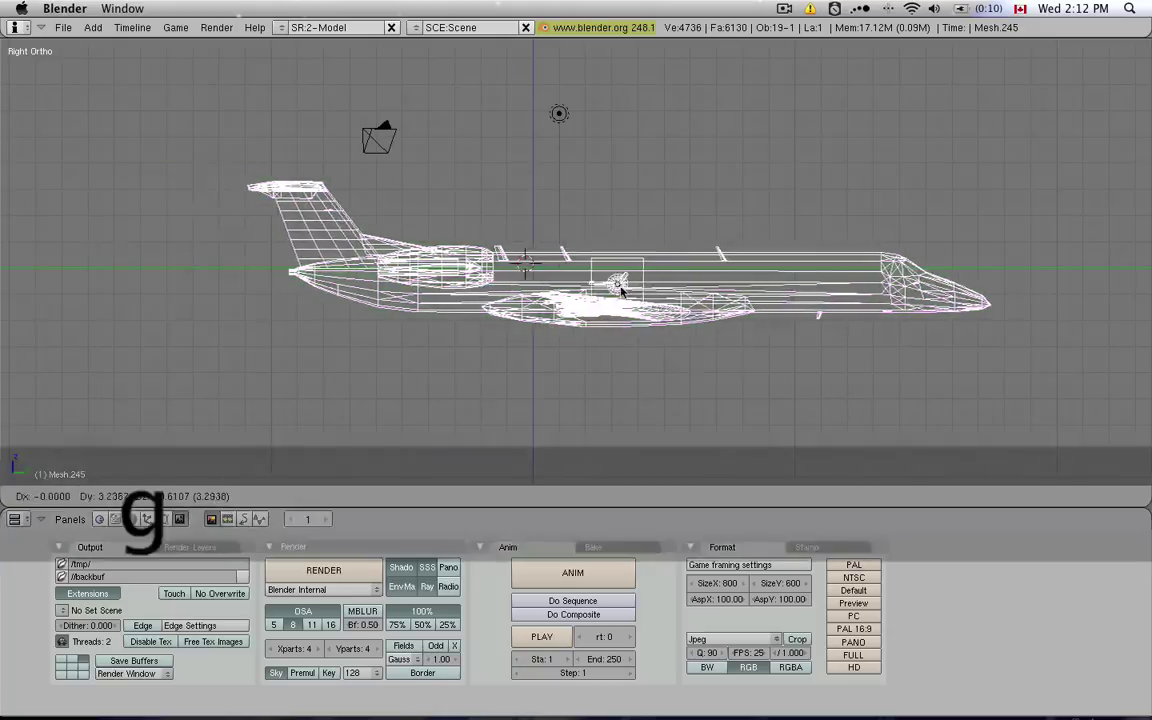
{"action": "key", "text": "Escape"}
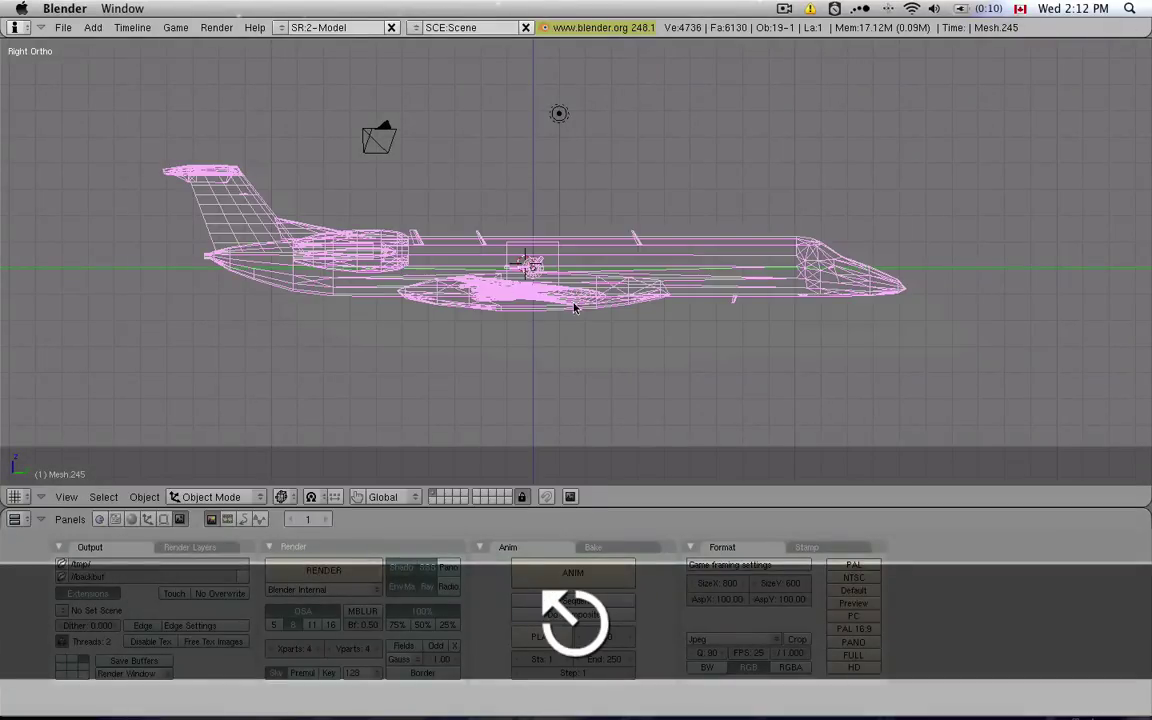
Enter Edit Mode on the joined aircraft in an angled view and scale the selected cube around the fuselage's middle uniformly.
{"action": "scroll", "coordinate": [544, 216], "scroll_direction": "down", "scroll_amount": 1}
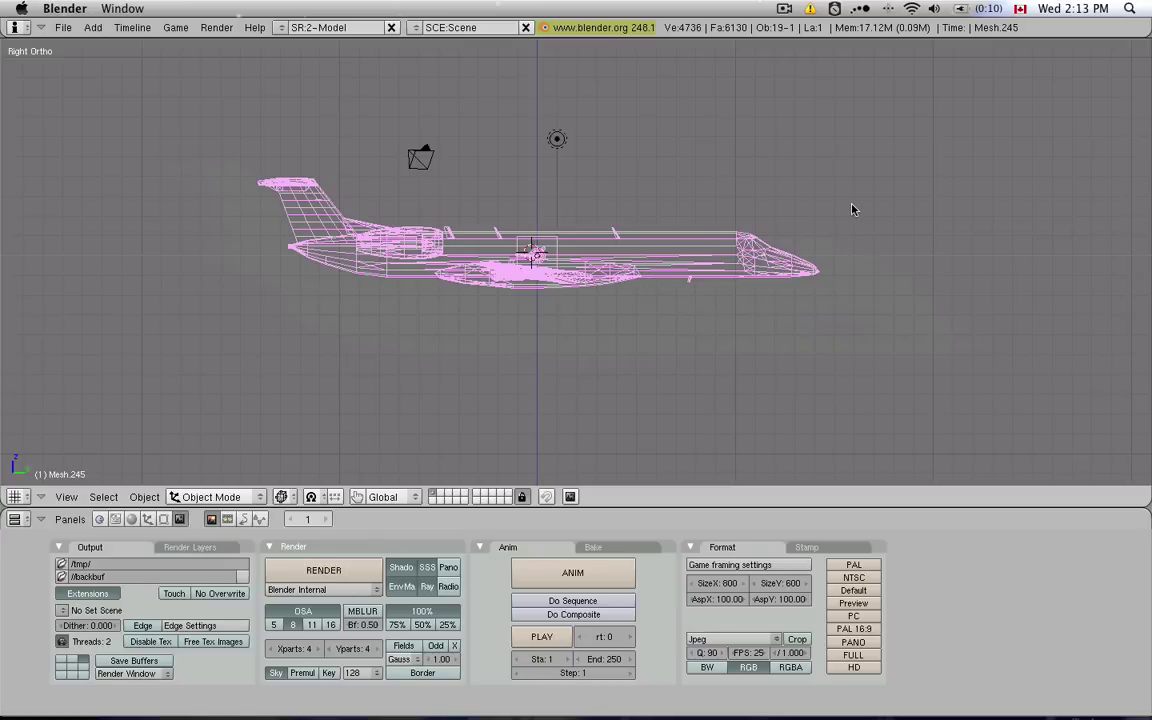
{"action": "middle_click_drag", "start_coordinate": [823, 198], "coordinate": [687, 230]}
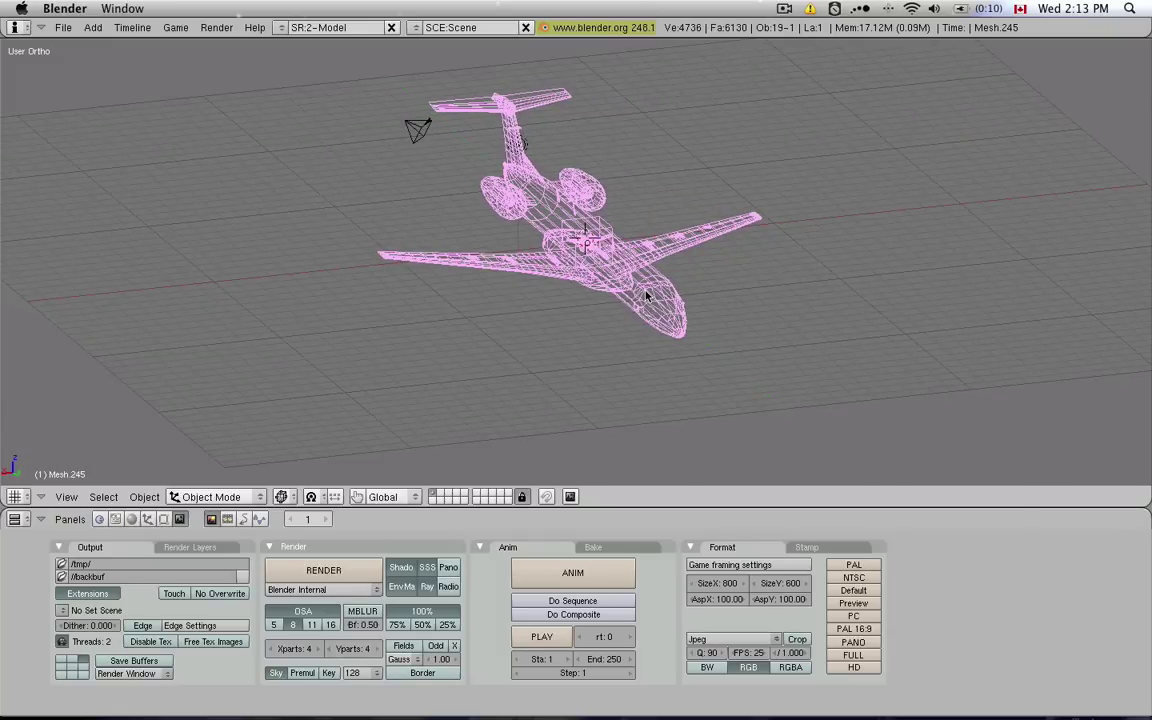
{"action": "middle_click_drag", "start_coordinate": [626, 299], "coordinate": [711, 313]}
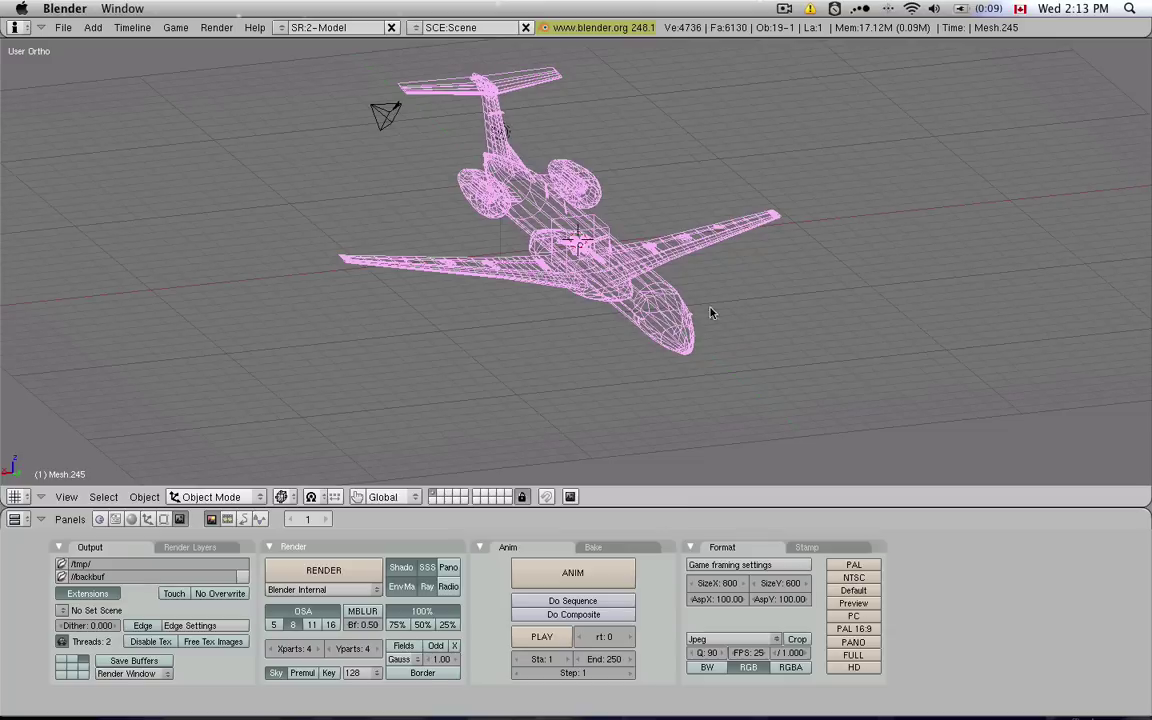
{"action": "key", "text": "Tab"}
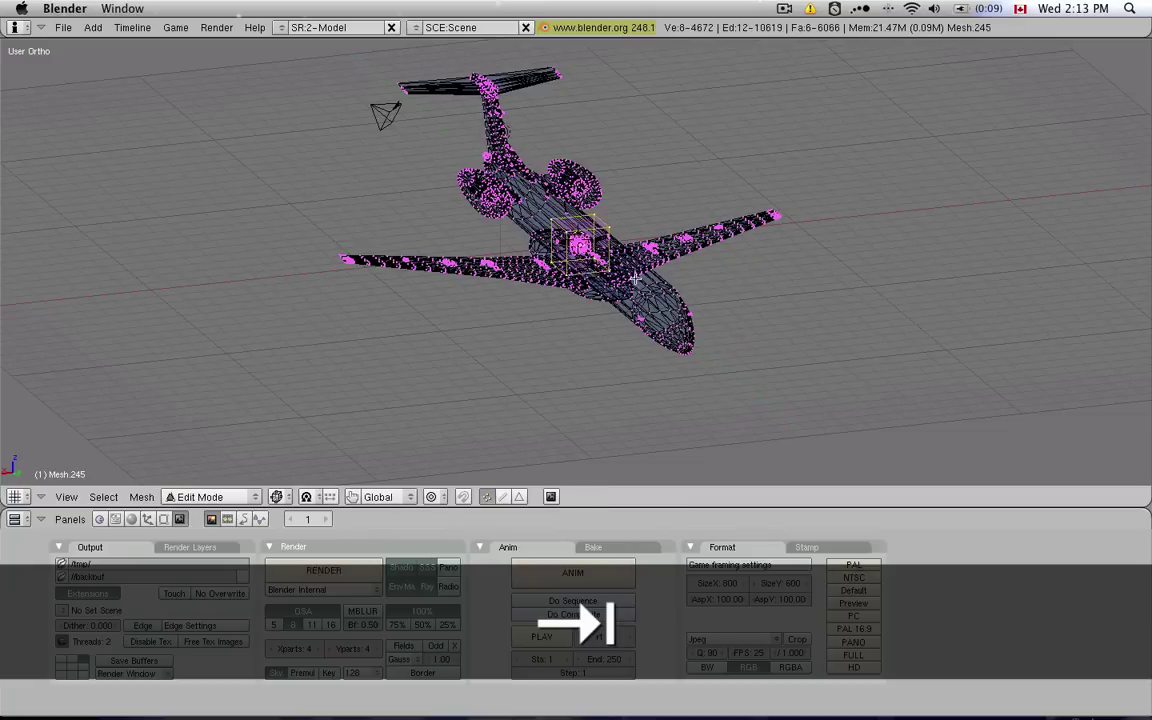
{"action": "scroll", "coordinate": [618, 253], "scroll_direction": "up", "scroll_amount": 3}
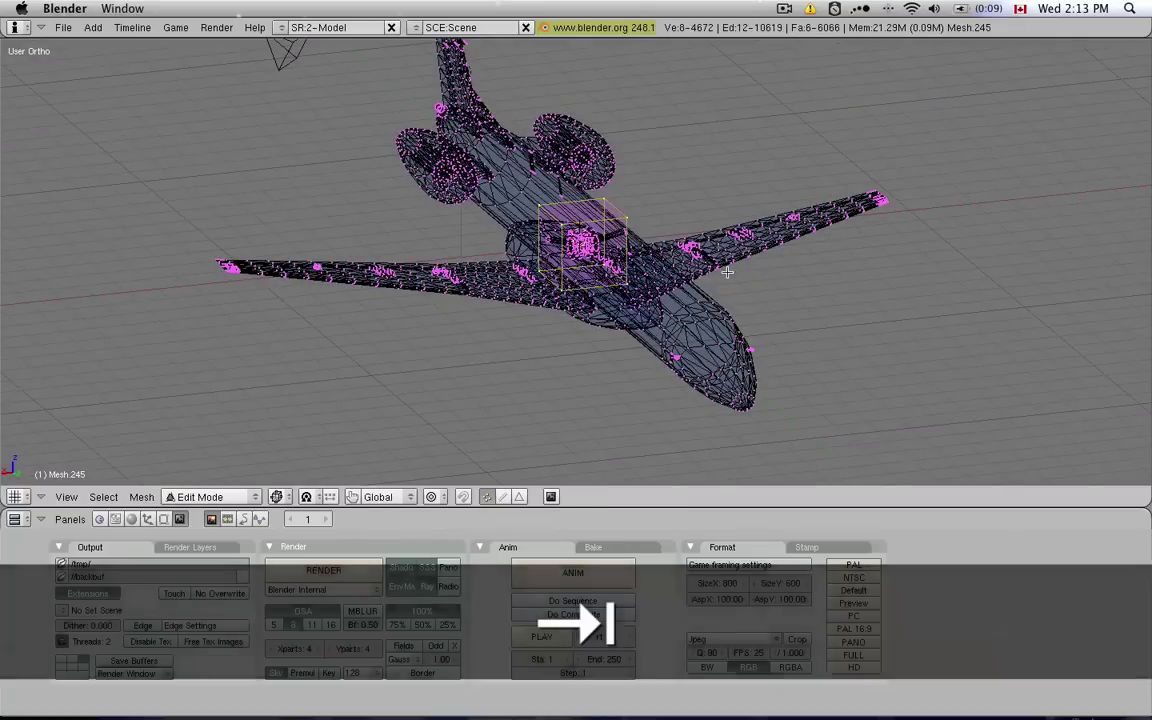
{"action": "key", "text": "s"}
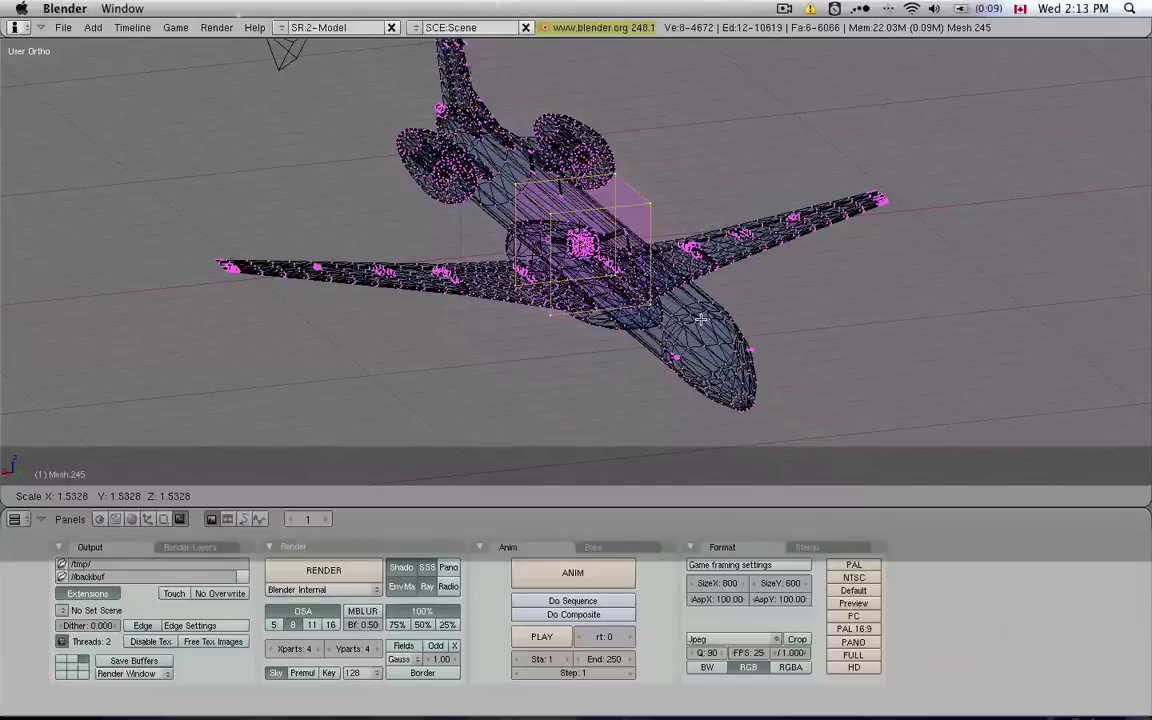
{"action": "key", "text": "Tab"}
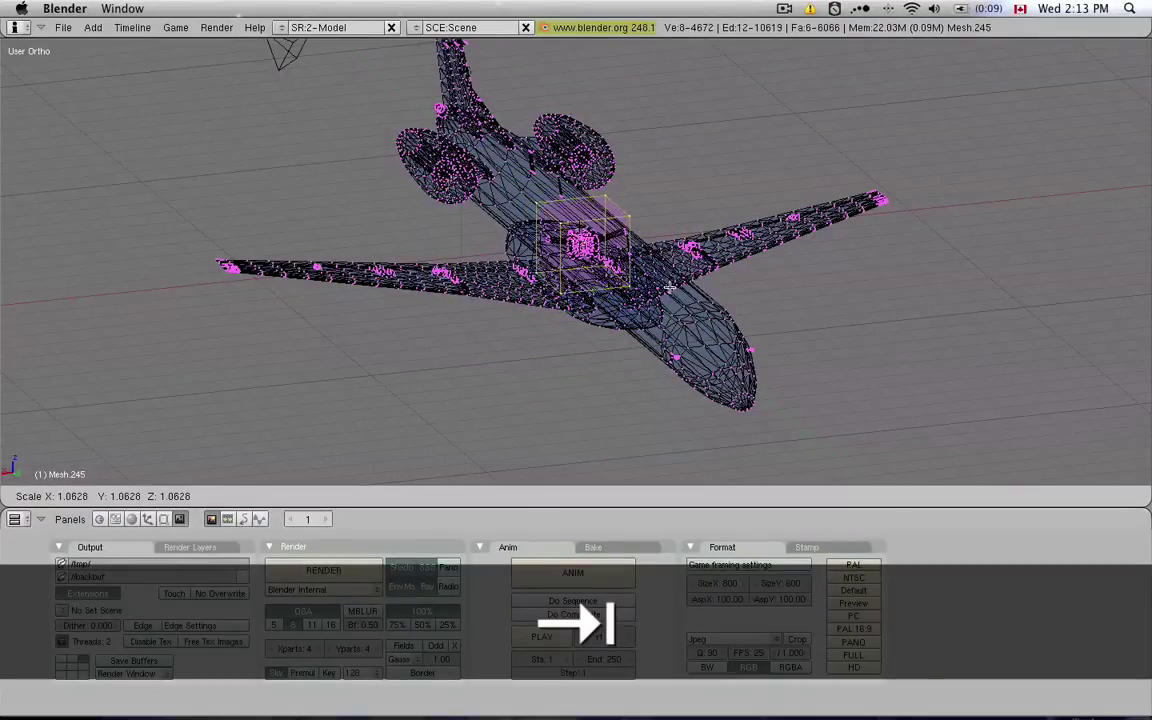